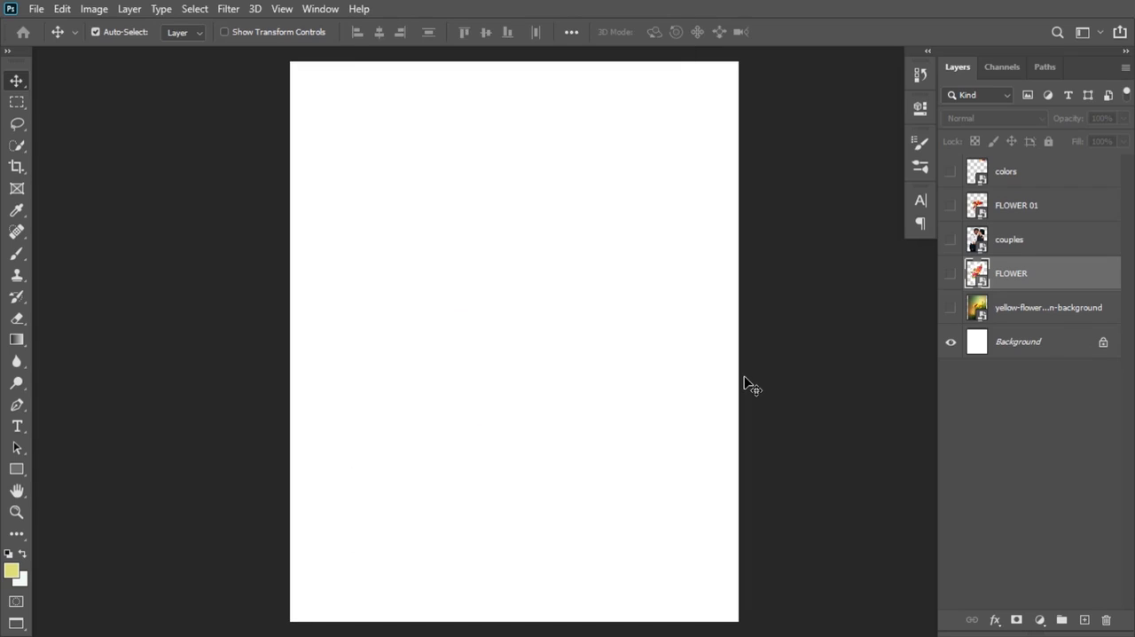
Step: Preview all the hidden design layers together above the Background, and hide them again
left_click_drag(950, 307, 958, 182)
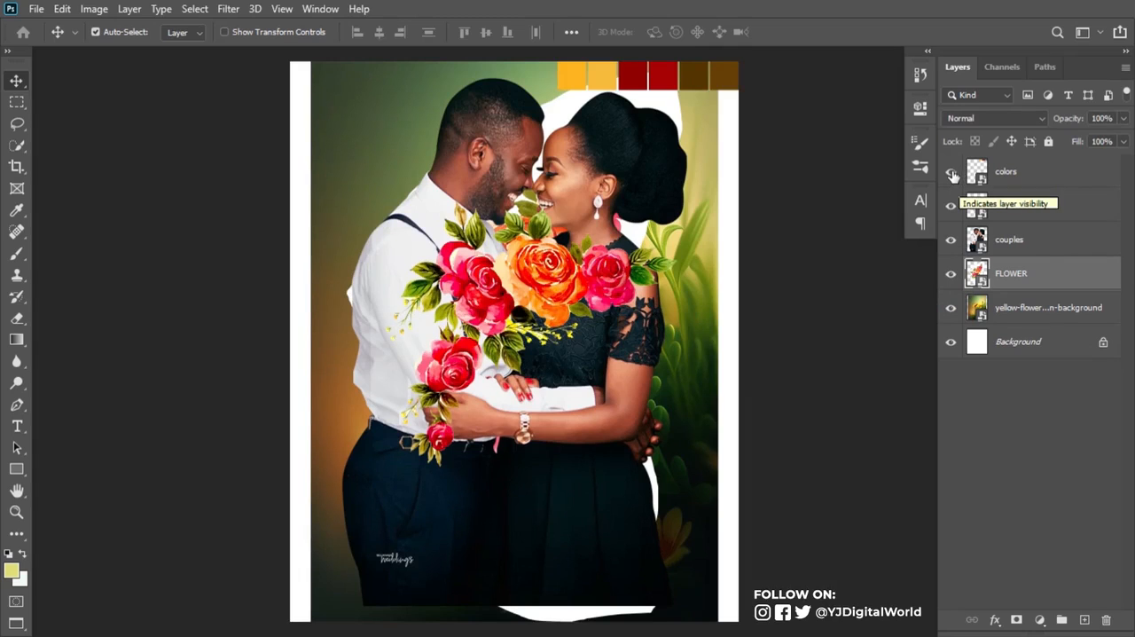
left_click_drag(952, 175, 952, 307)
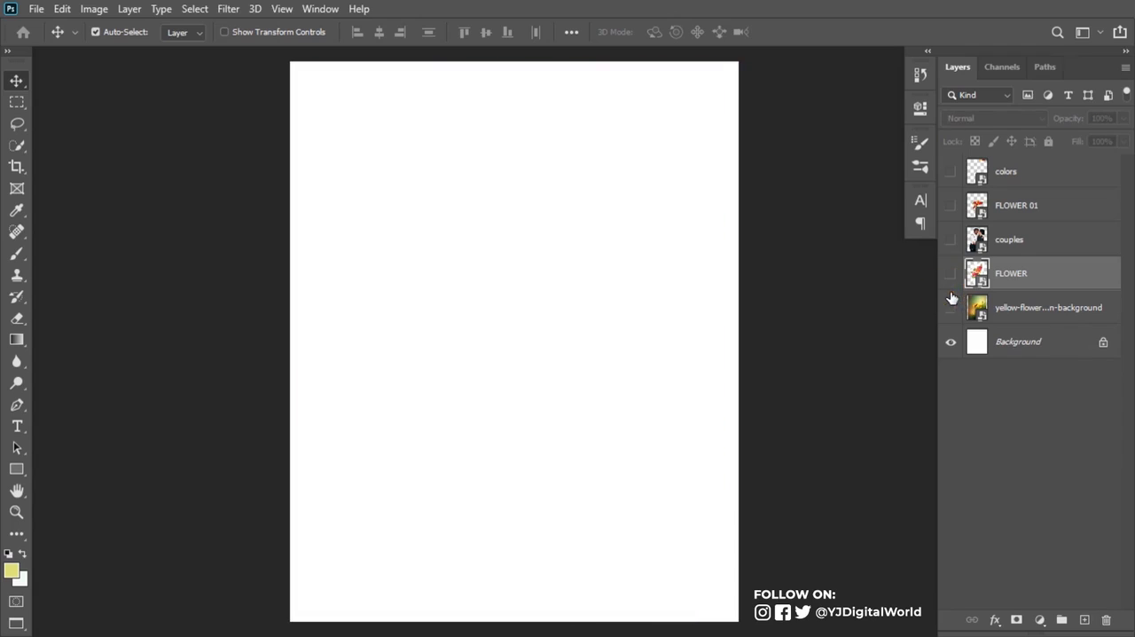
Step: Add a Gradient Fill layer directly above Background using the saved custom gold-to-cream preset
left_click(1014, 335)
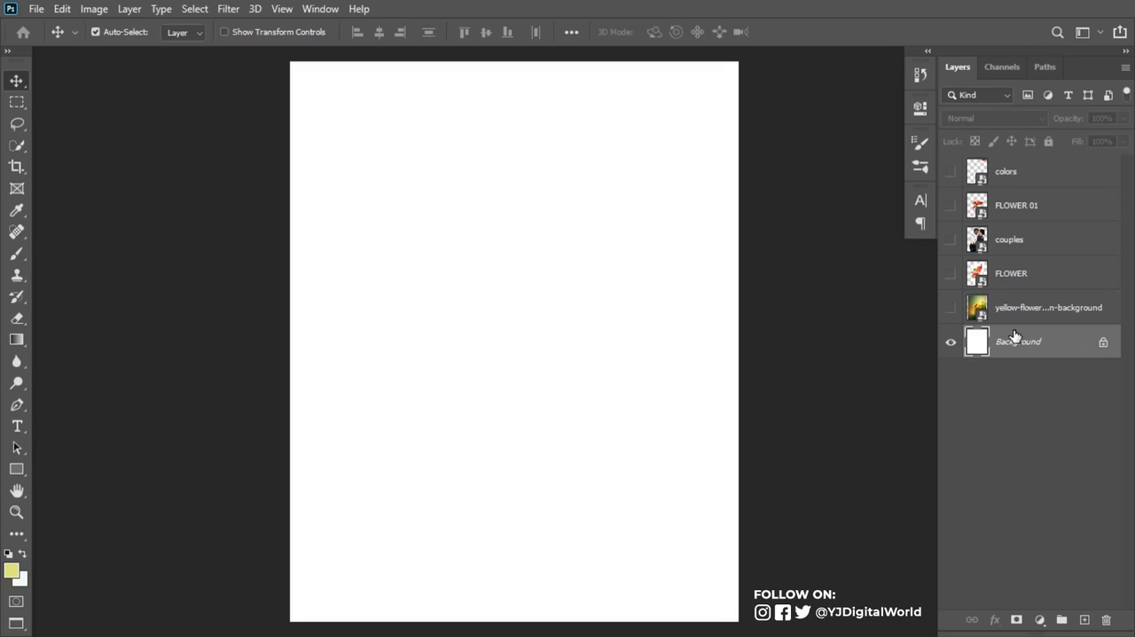
left_click(950, 309)
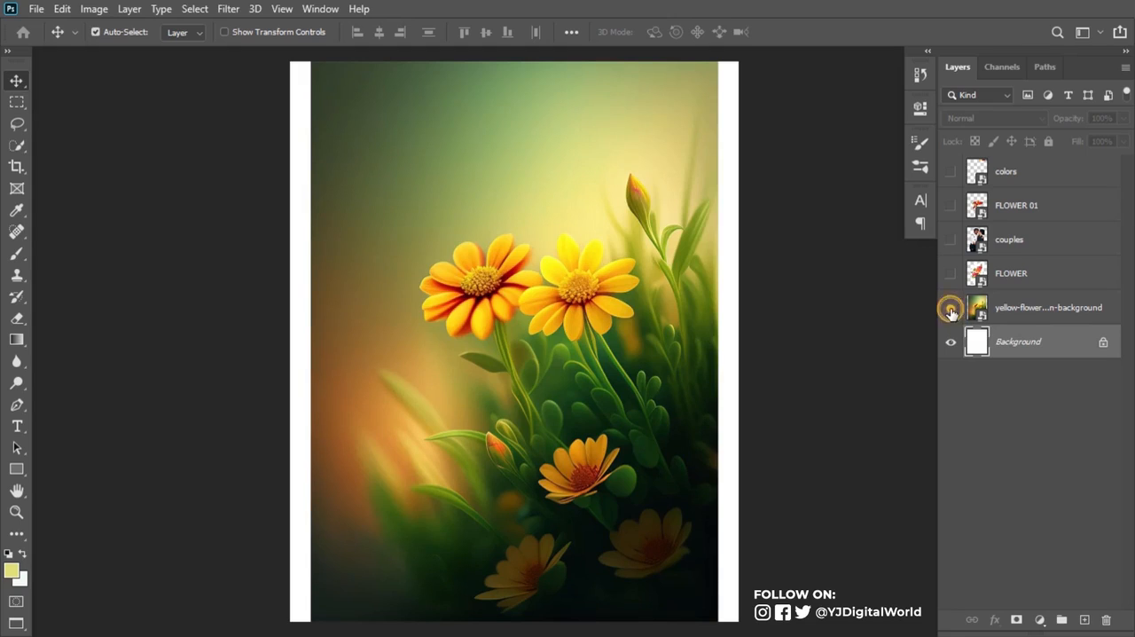
left_click(951, 309)
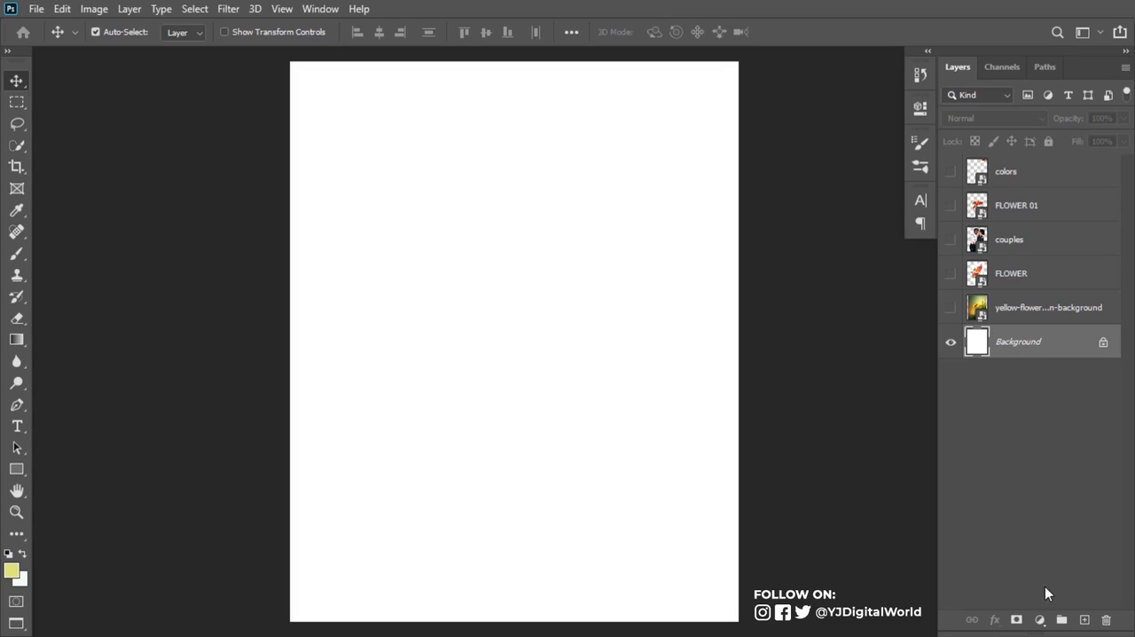
left_click(1040, 619)
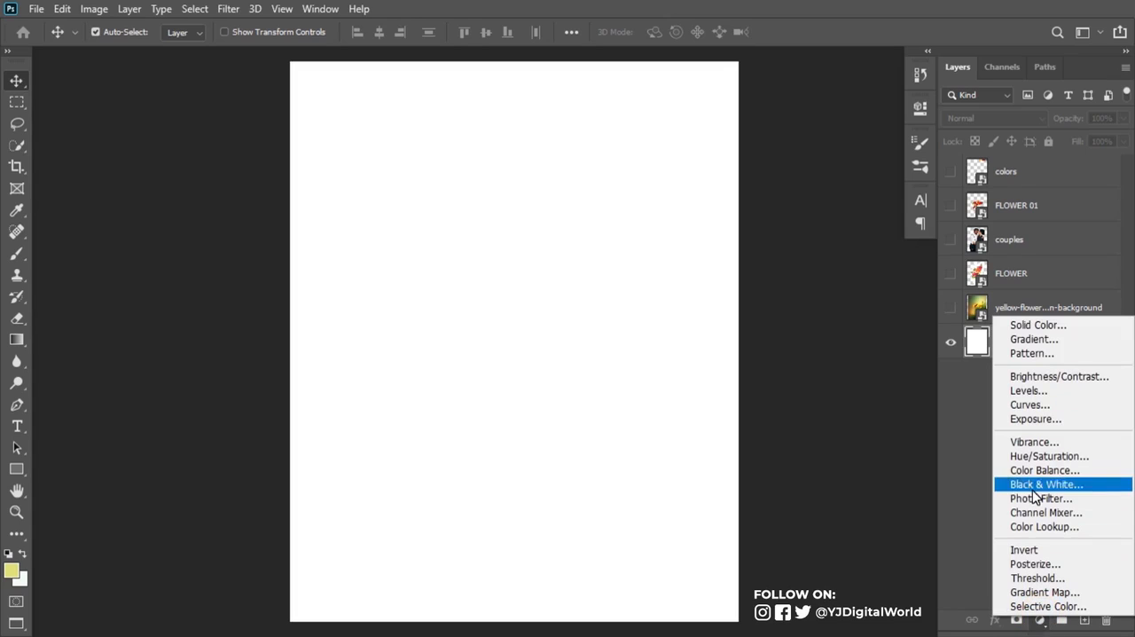
left_click(1037, 342)
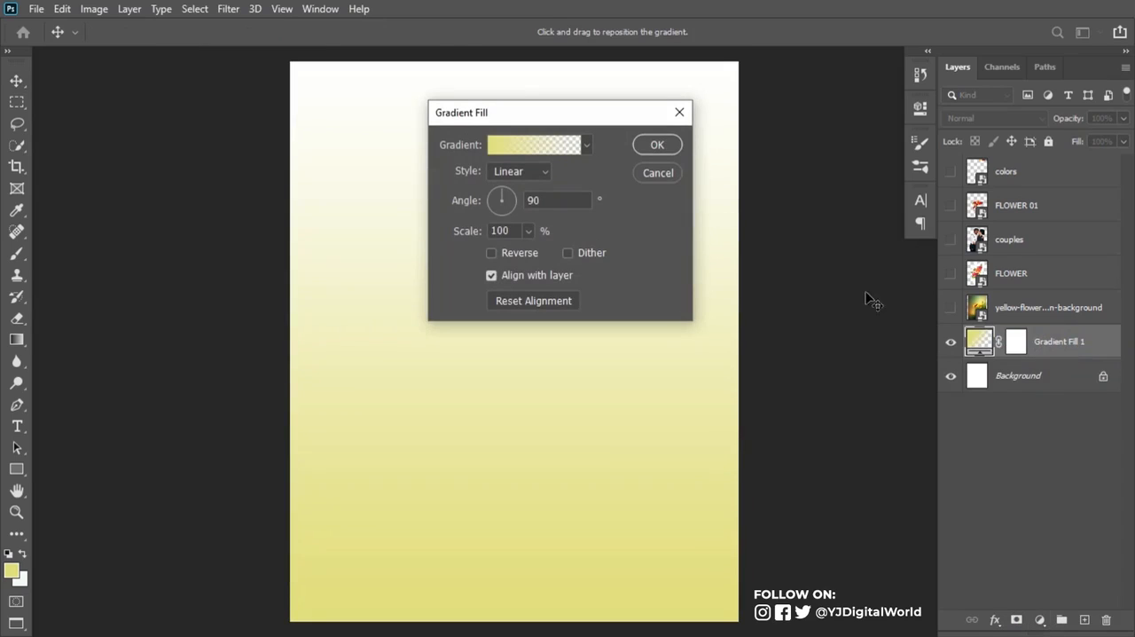
left_click(558, 144)
left_click_drag(653, 112, 651, 166)
left_click(400, 194)
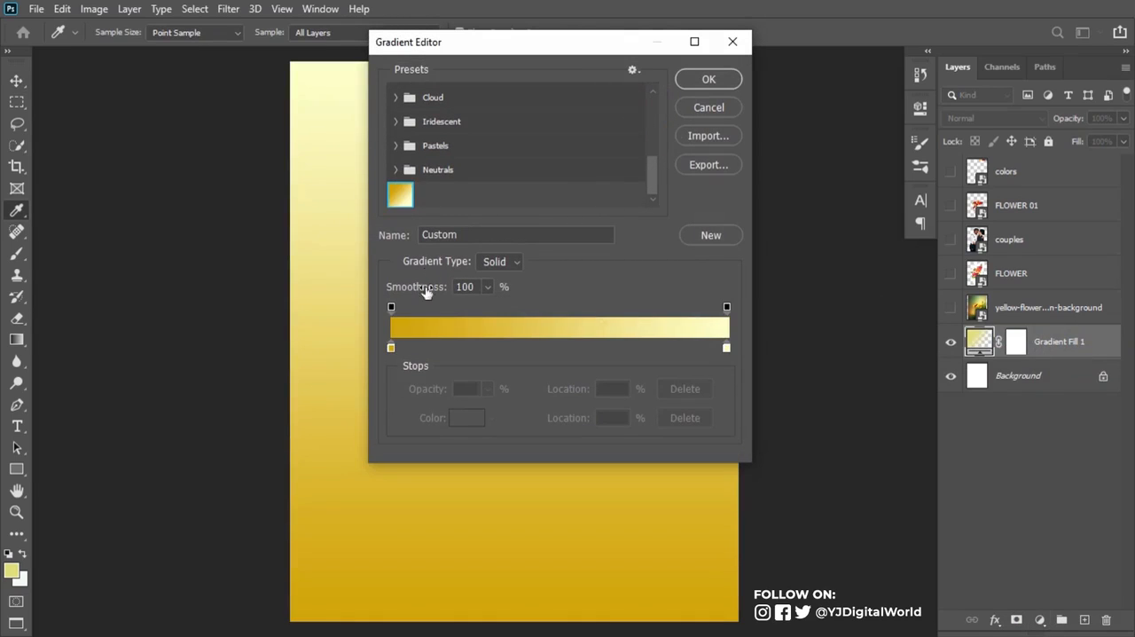
Step: Set the gradient's starting color stop at location 0% to #d2a301
left_click(390, 348)
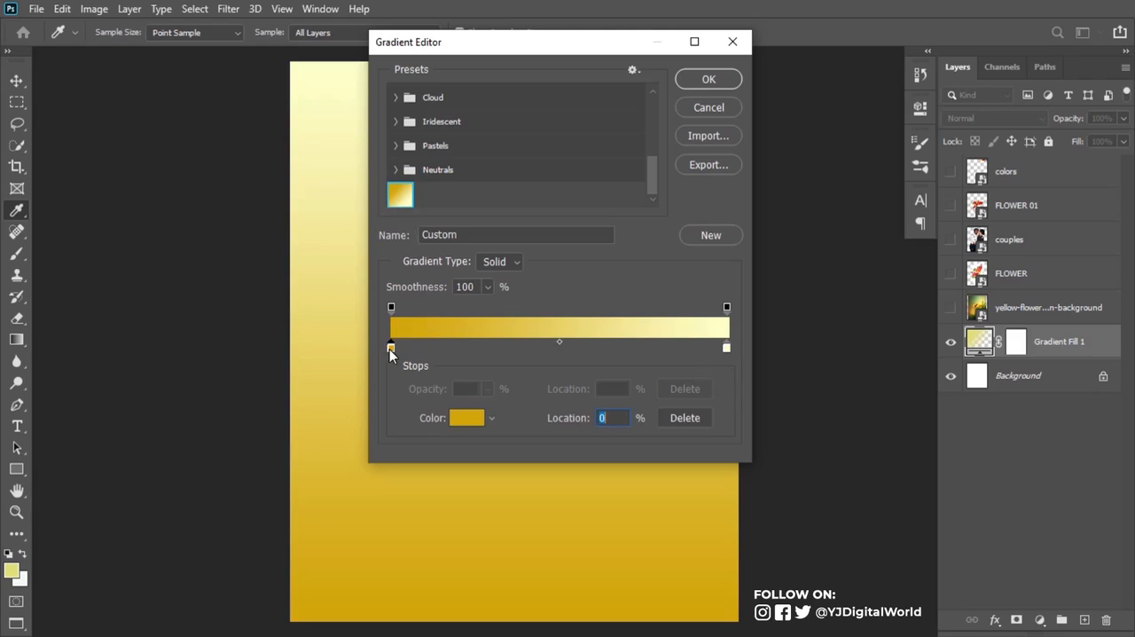
left_click(467, 417)
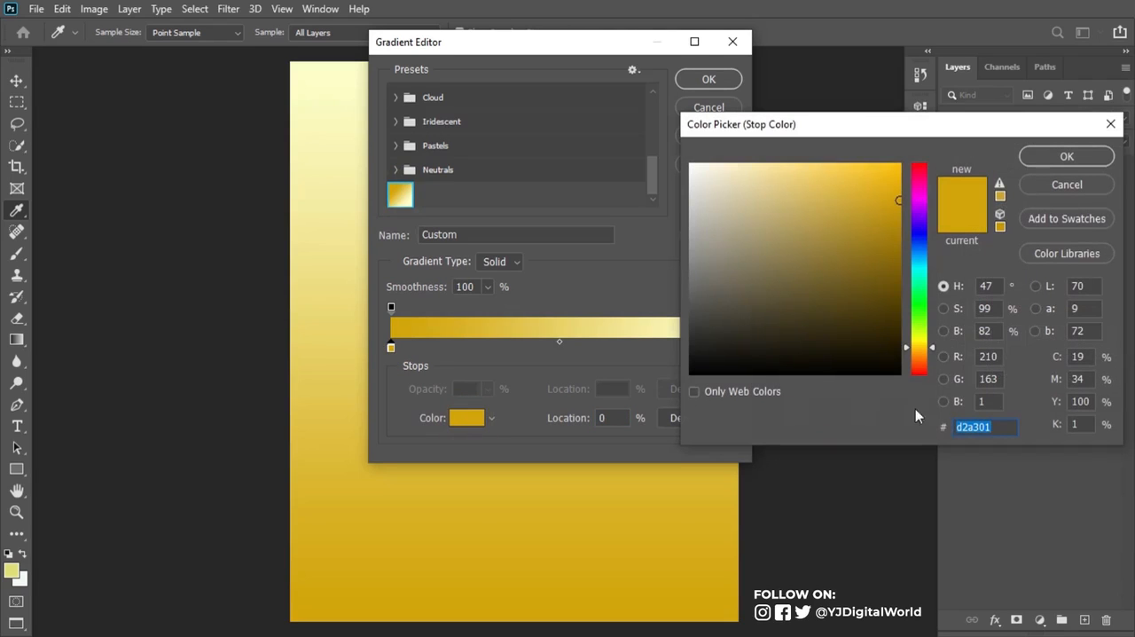
left_click(1002, 427)
left_click(1100, 157)
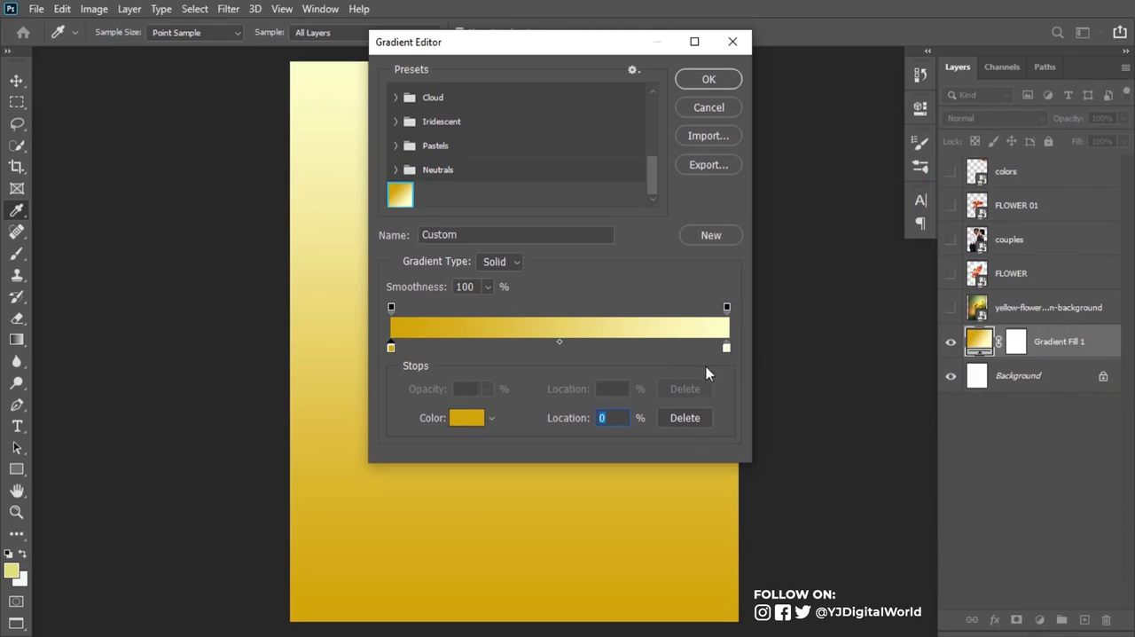
Step: Set the gradient's end color stop at location 100% to #feffc8 and apply the linear 90° gradient fill
left_click(727, 348)
left_click(467, 418)
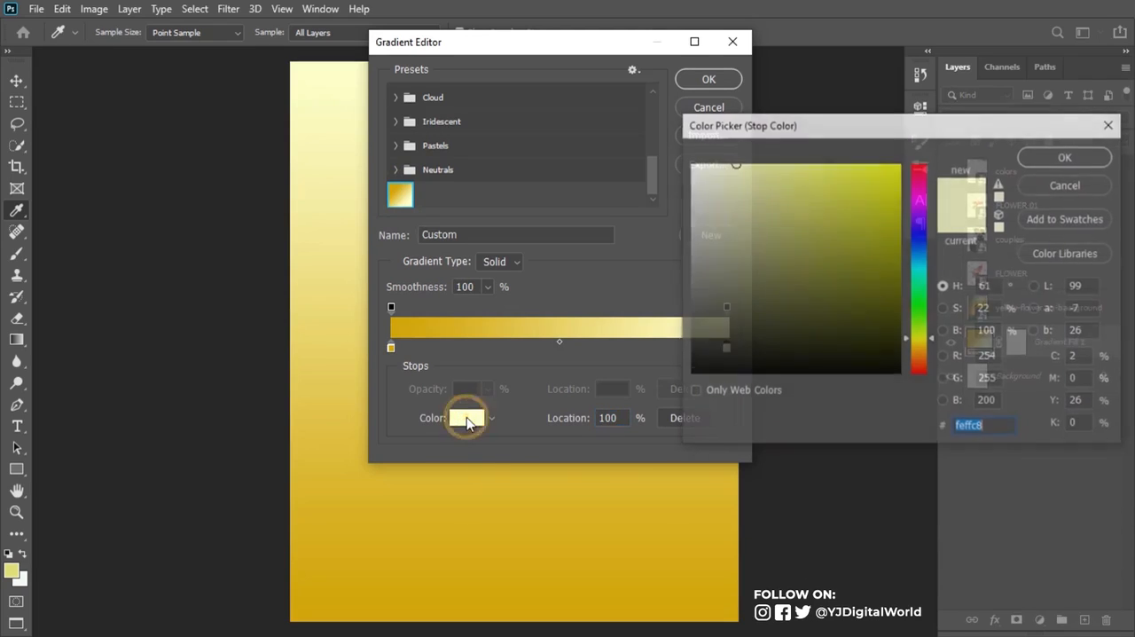
left_click(986, 428)
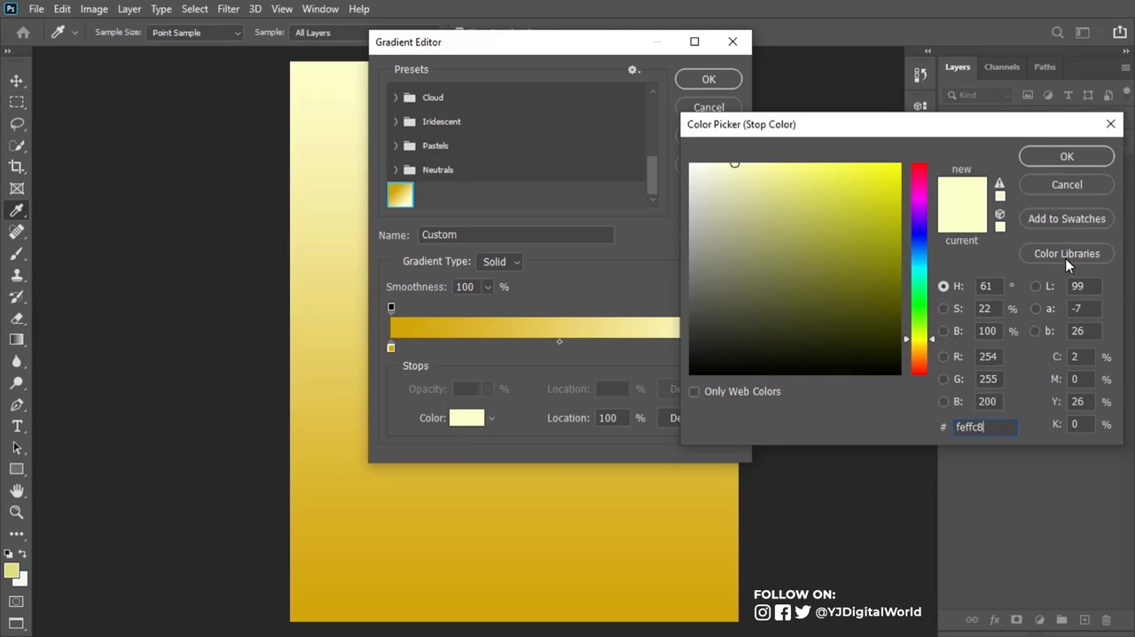
left_click(1067, 157)
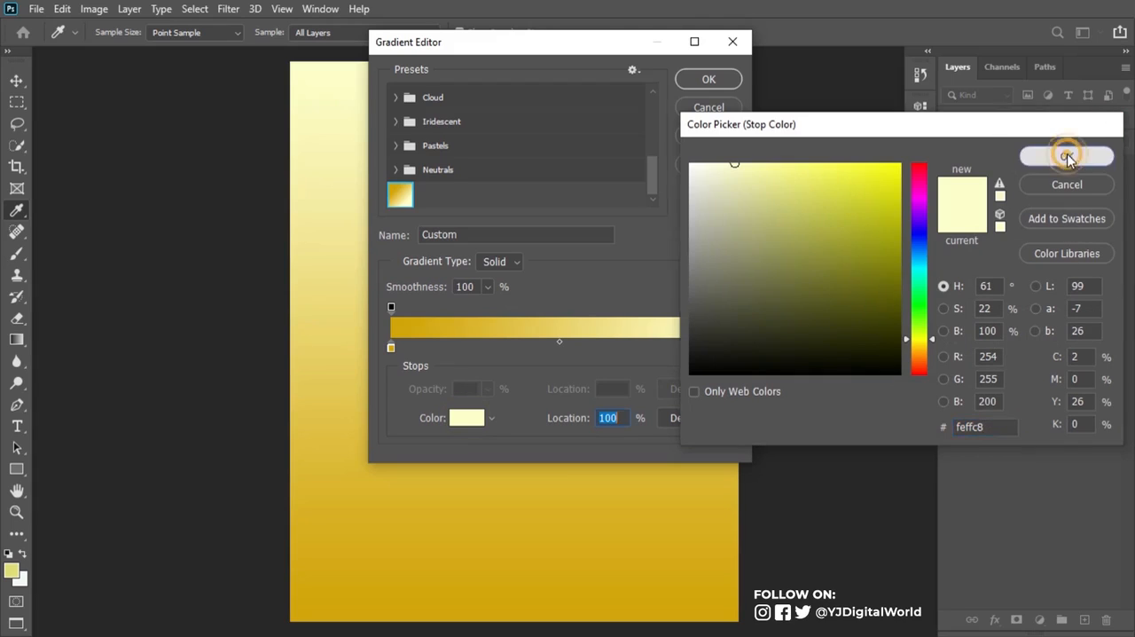
left_click(709, 80)
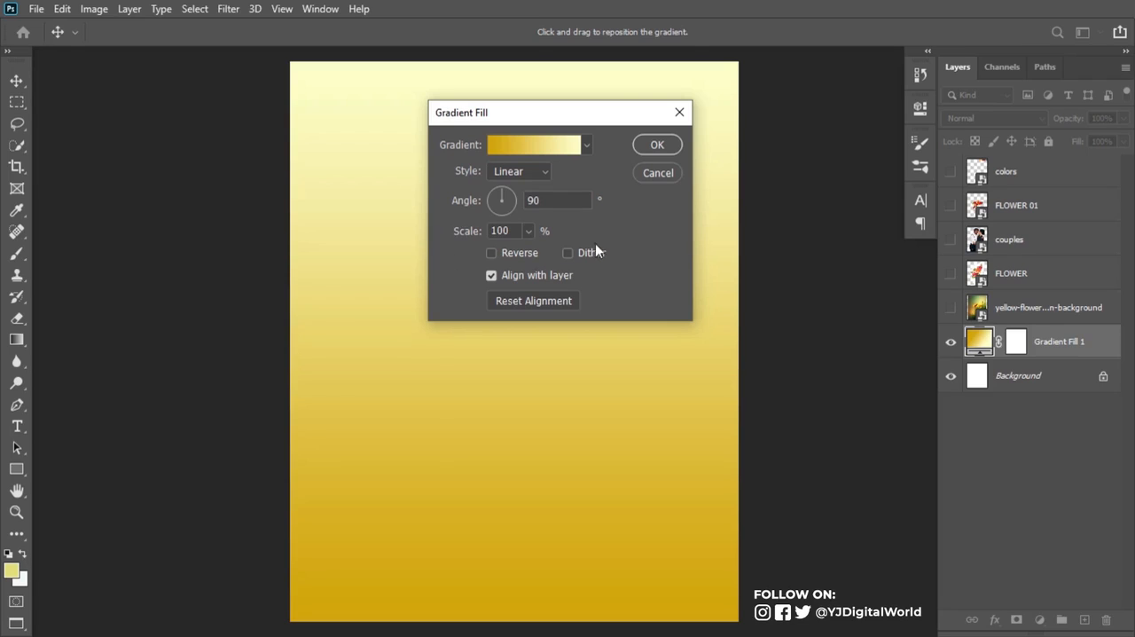
left_click(660, 145)
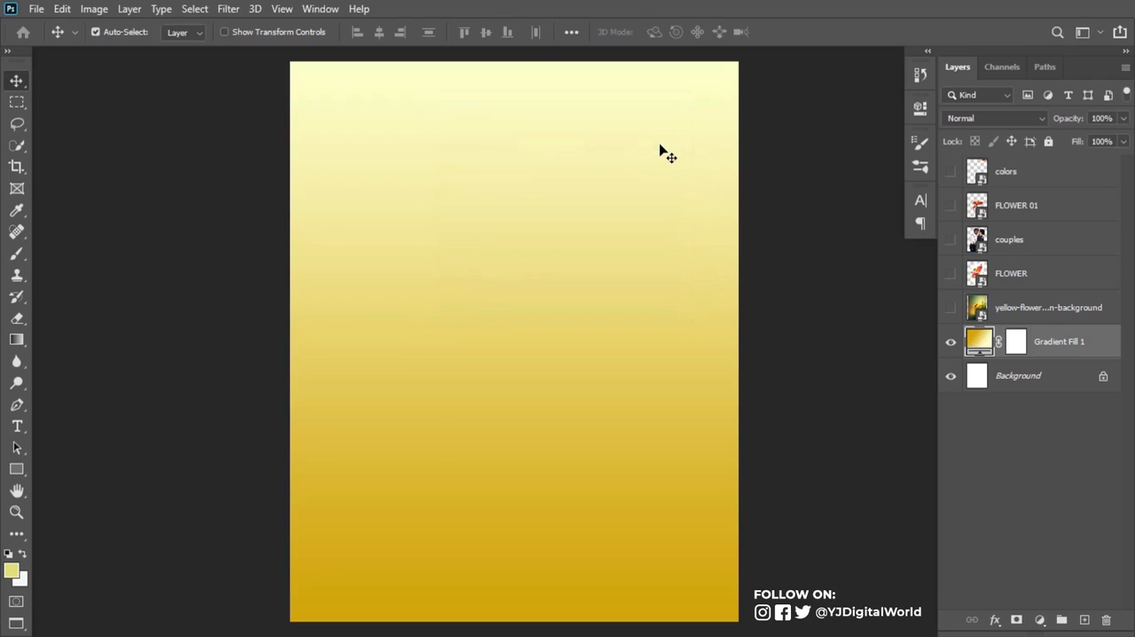
Step: Show the yellow flower background layer, scale it to 22.43% and position it at X 453.50 px, Y 907.00 px to cover the canvas
left_click(951, 307)
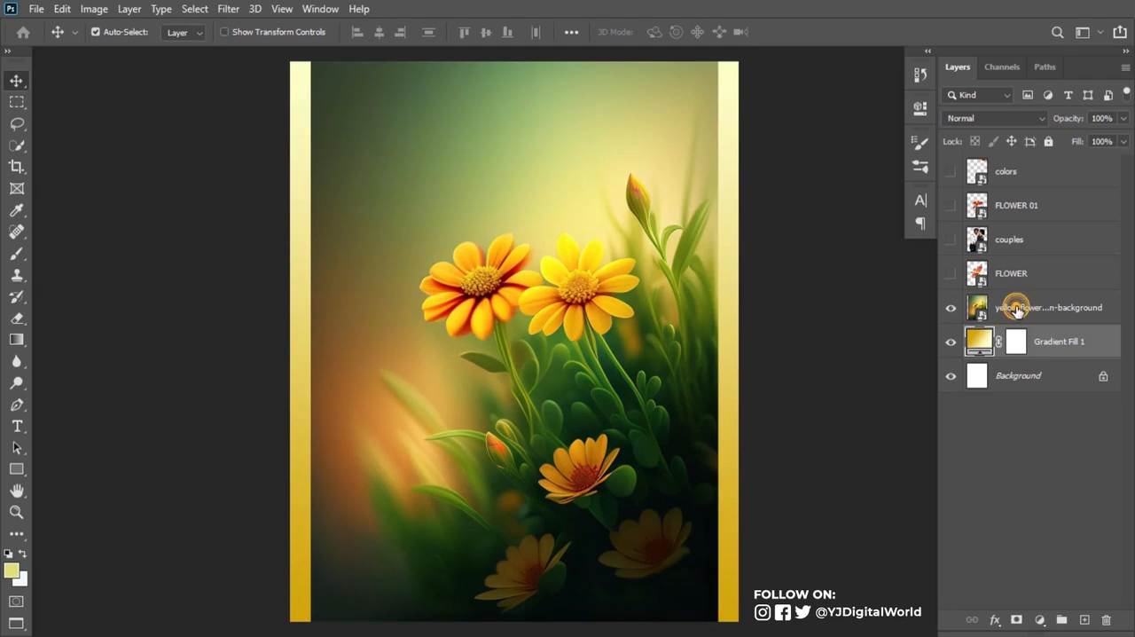
left_click(1016, 308)
key("ctrl+t")
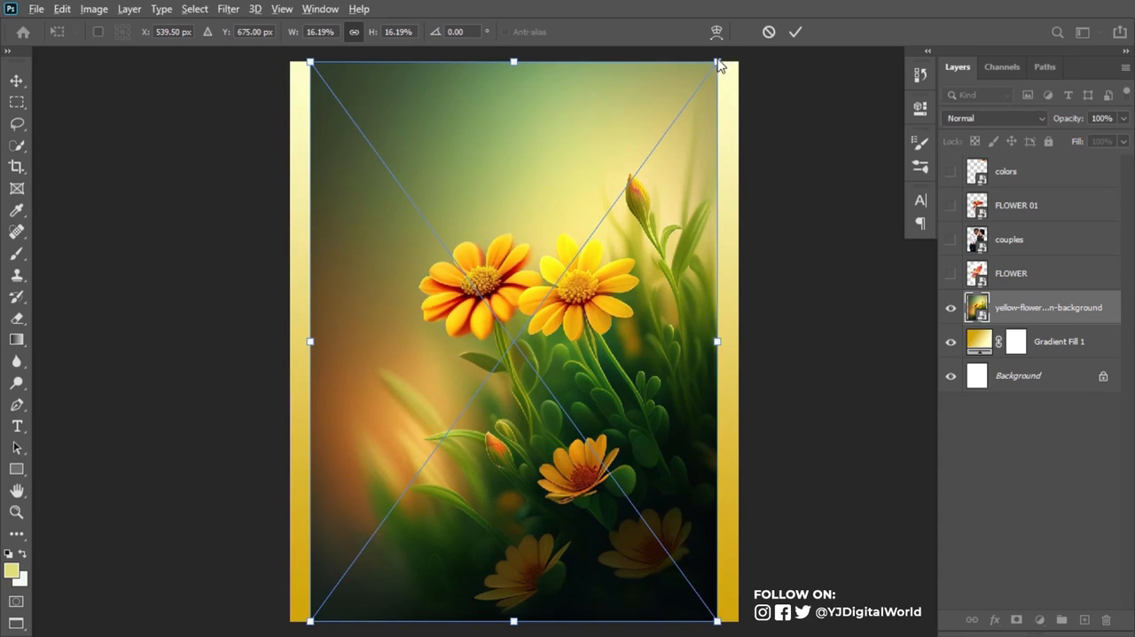
left_click_drag(717, 62, 897, 46)
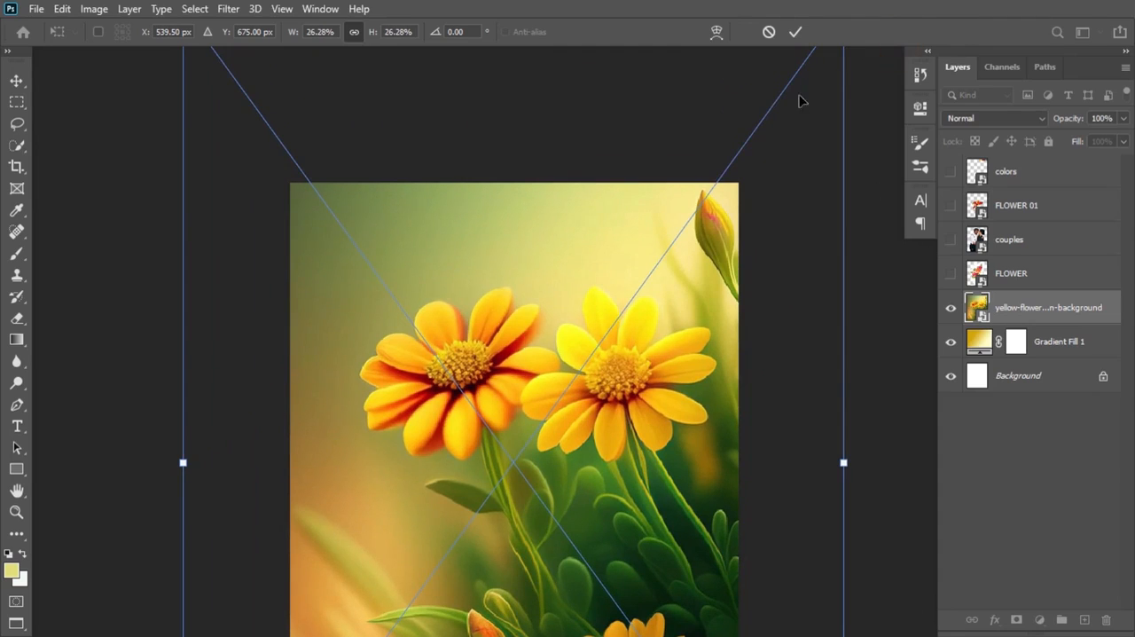
left_click_drag(676, 228, 562, 372)
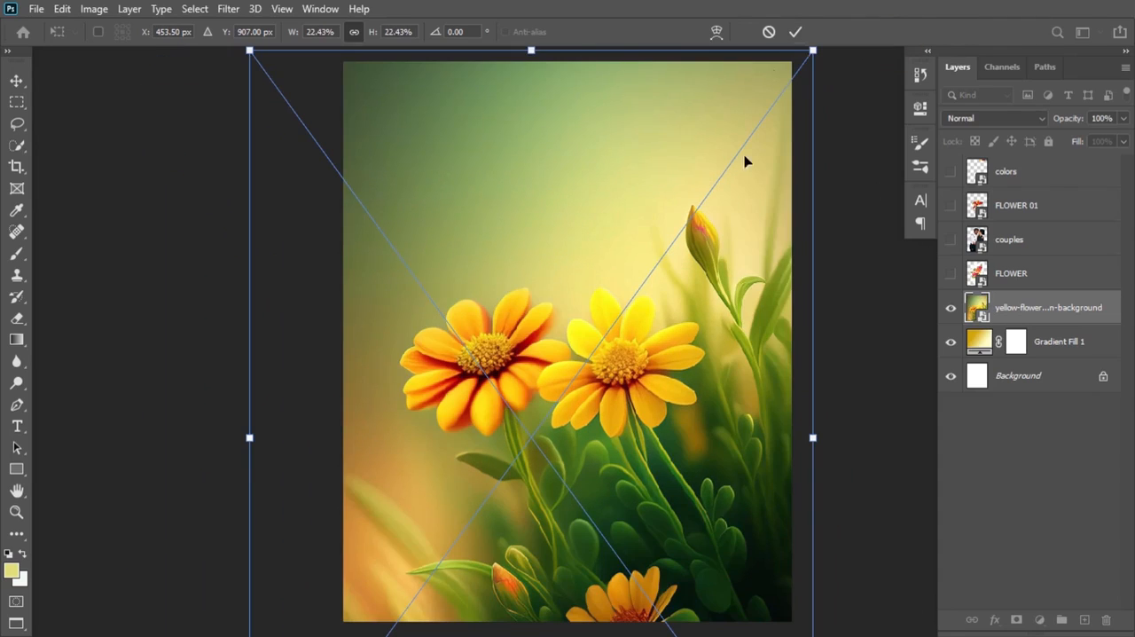
left_click(797, 33)
key("ctrl")
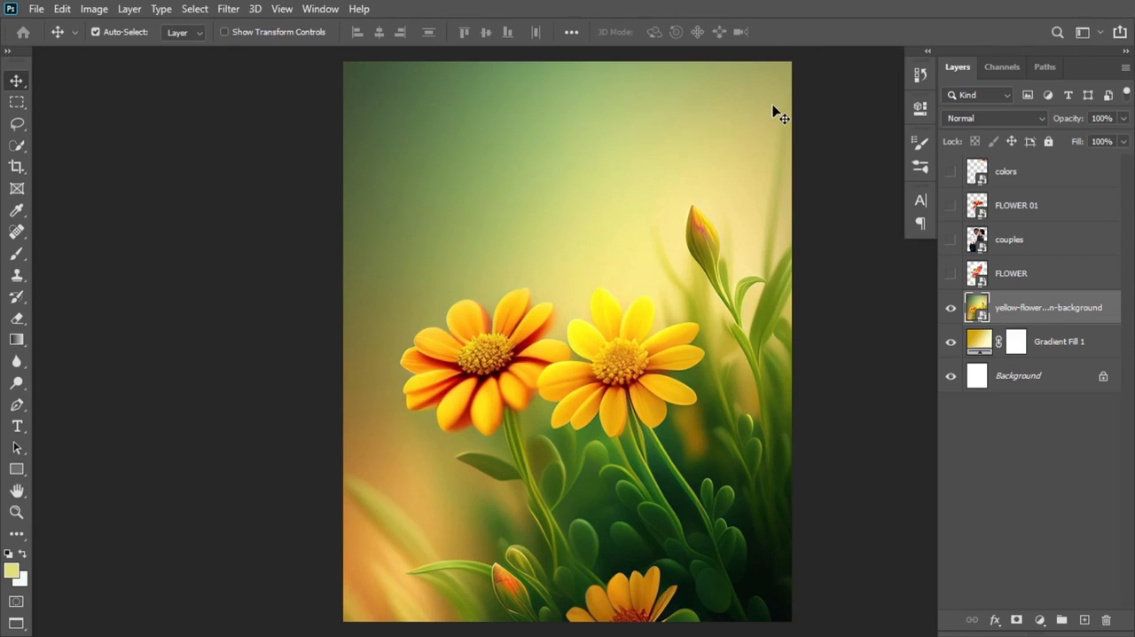
left_click_drag(780, 115, 800, 115)
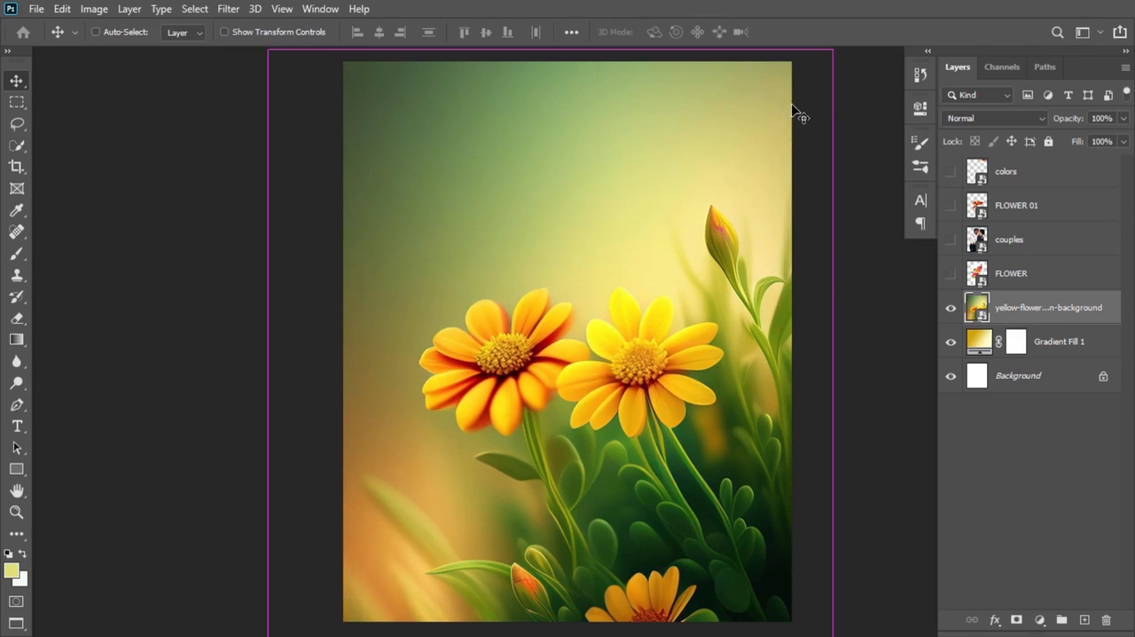
key("ctrl+z")
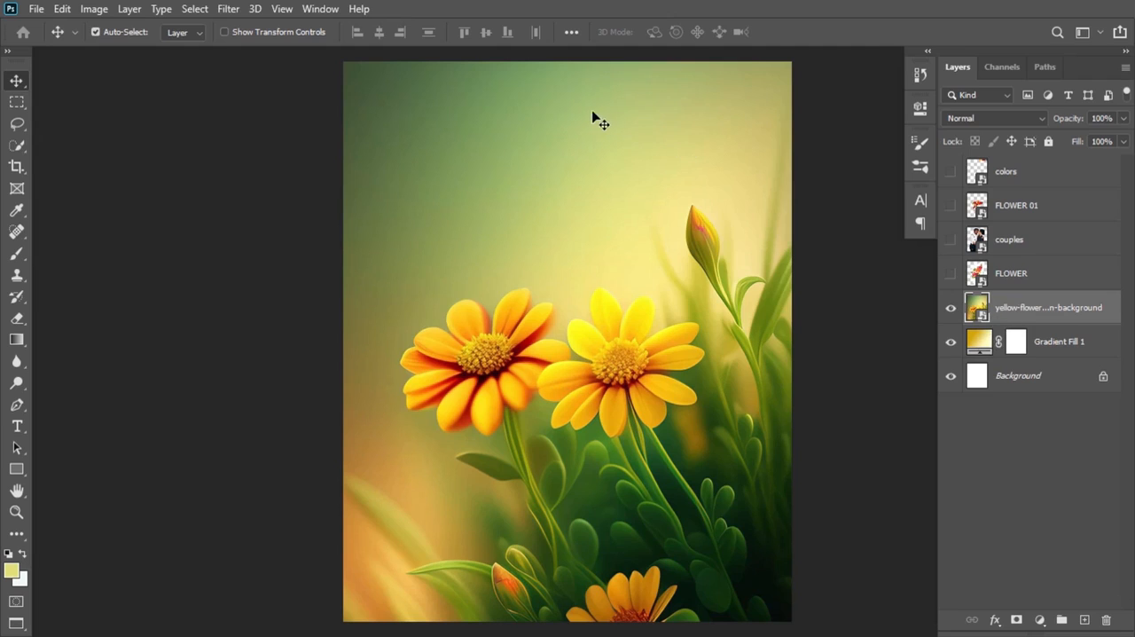
Step: Apply a 67 px Field Blur to the yellow flower background layer and collapse its smart filter list
left_click(228, 9)
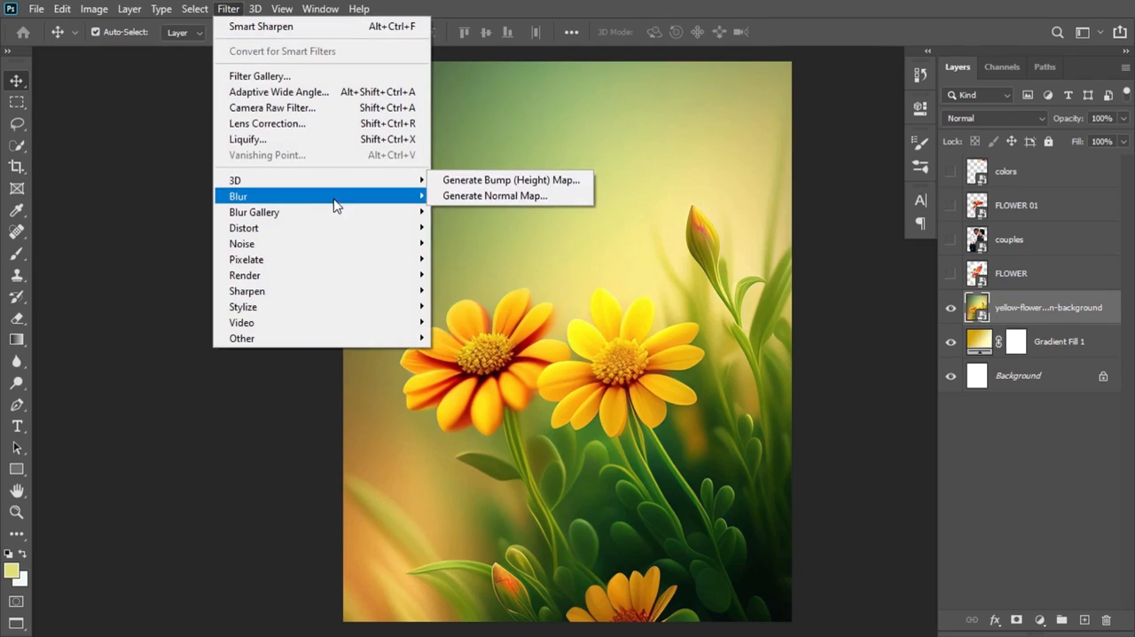
mouse_move(405, 217)
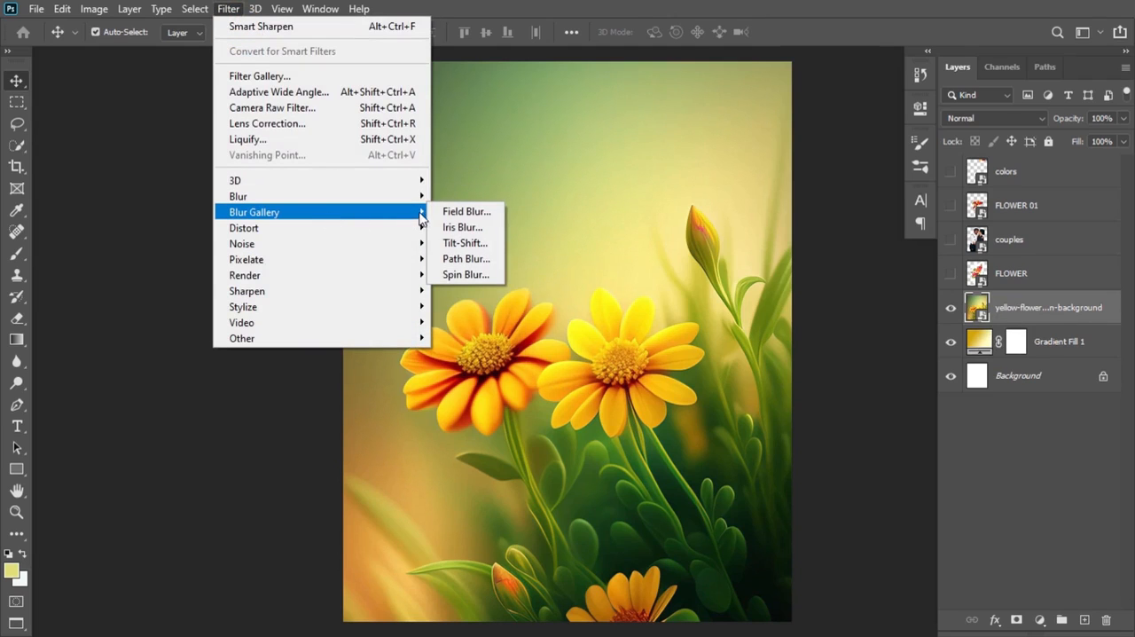
left_click(445, 213)
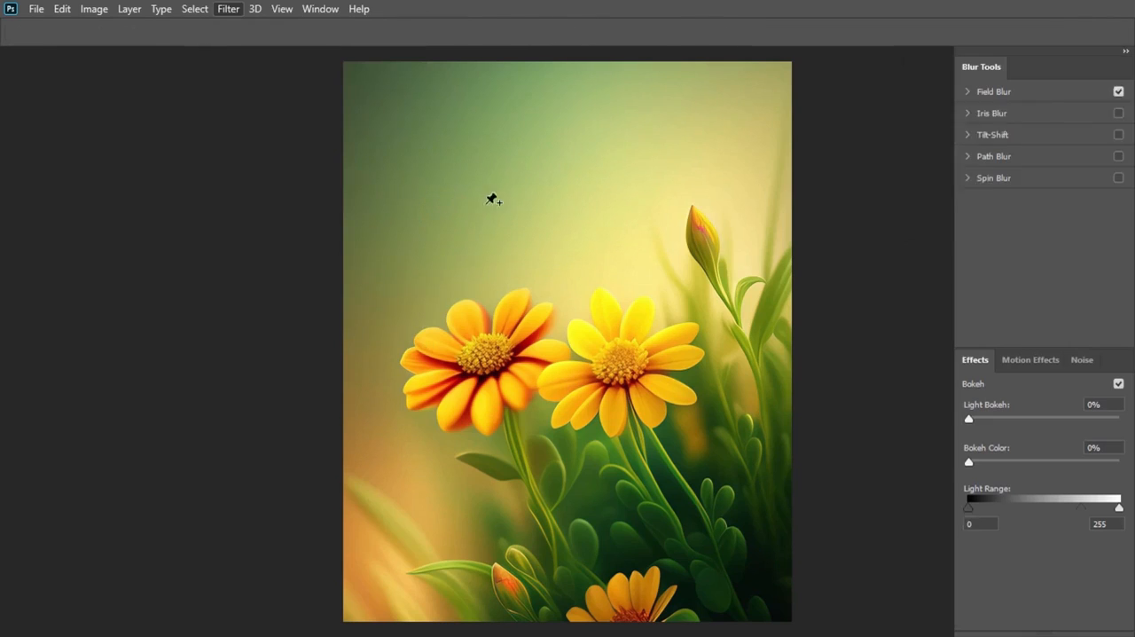
left_click_drag(1014, 131, 1042, 136)
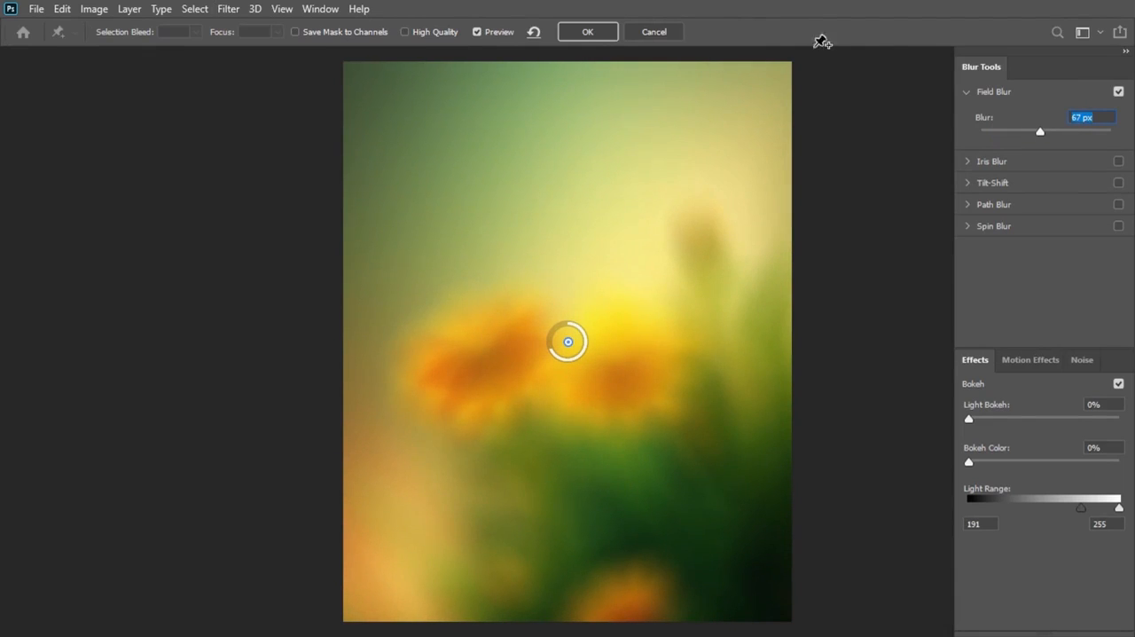
left_click(603, 27)
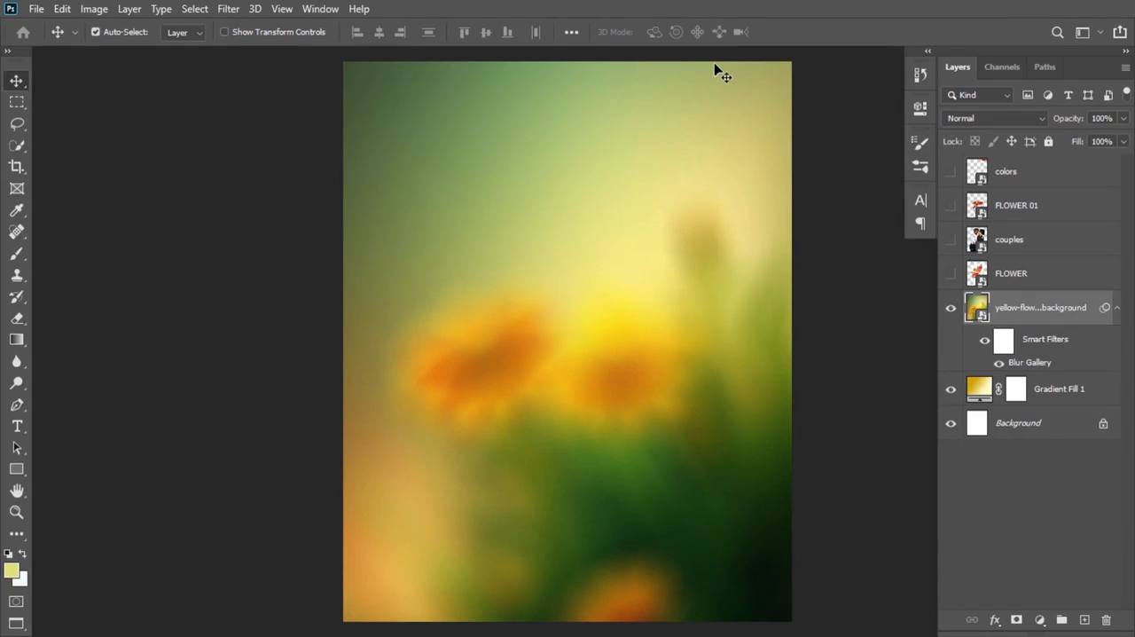
left_click(1117, 307)
Step: Set the yellow flower background layer's blend mode to Darken and compare the canvas with the layer hidden and shown
left_click(1020, 118)
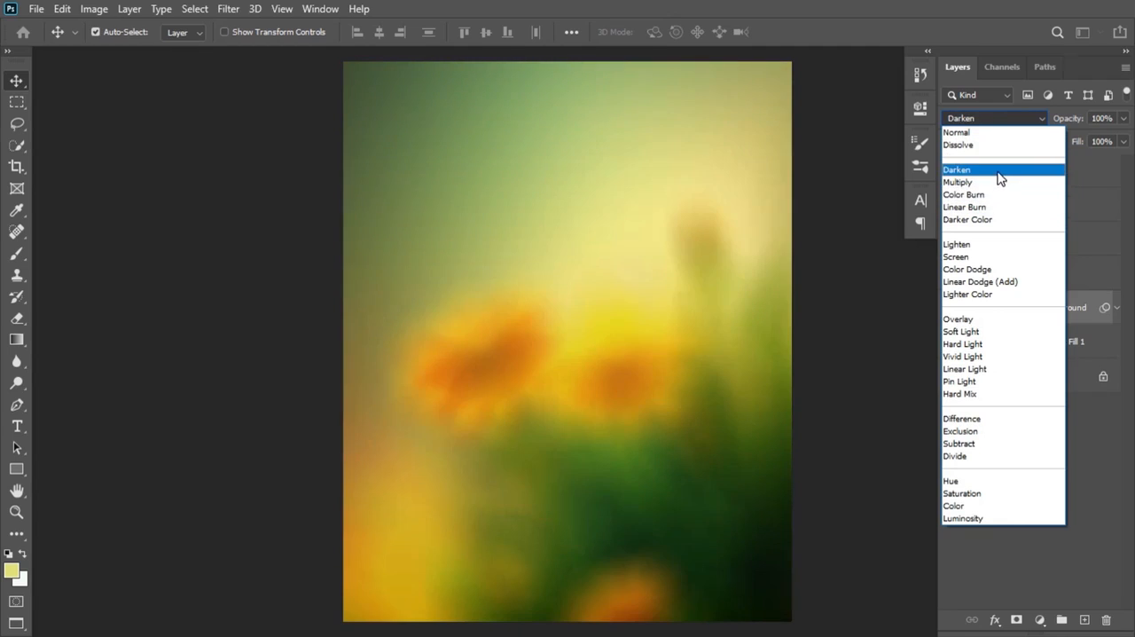
left_click(996, 170)
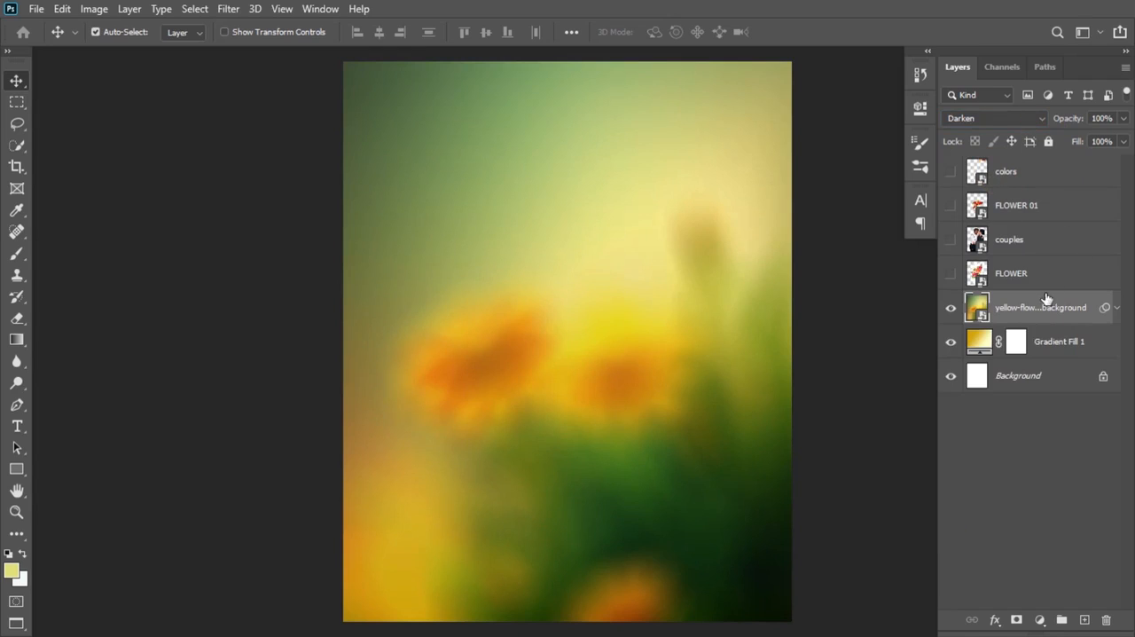
left_click(951, 308)
left_click(951, 307)
Step: Add a Curves adjustment layer above the yellow flower background and clip it to that layer
left_click(1040, 620)
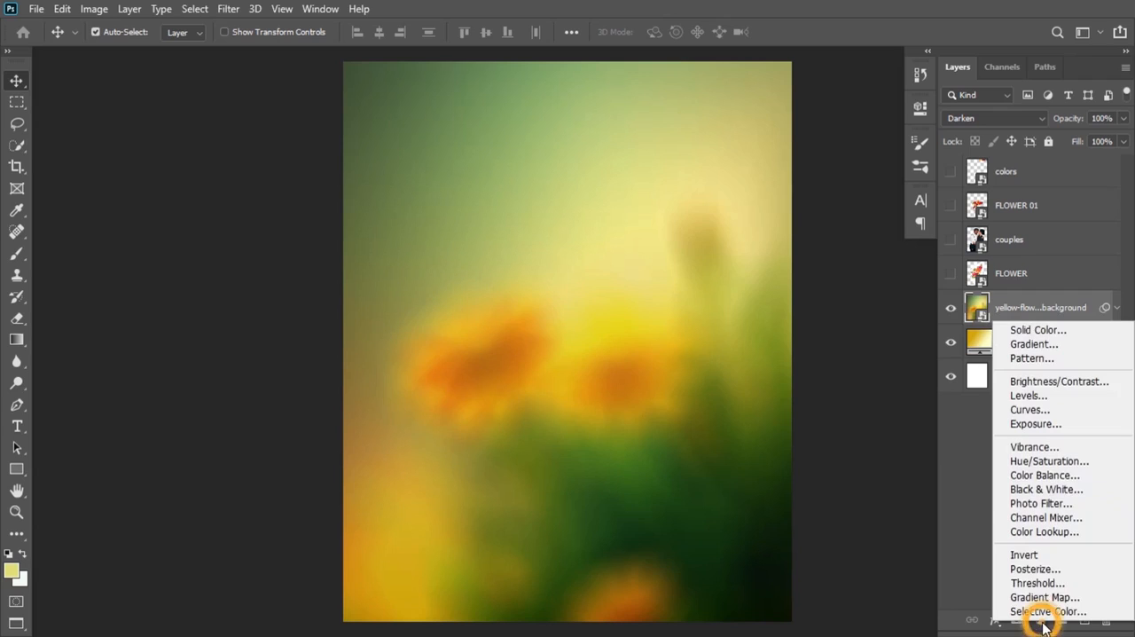
left_click(1051, 410)
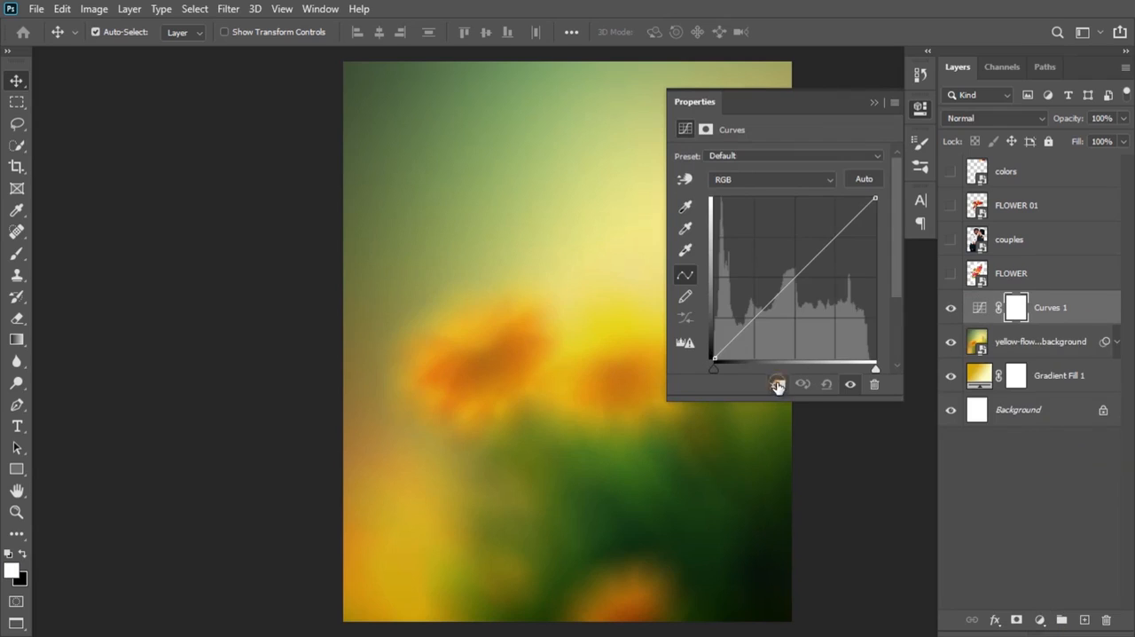
left_click(776, 386)
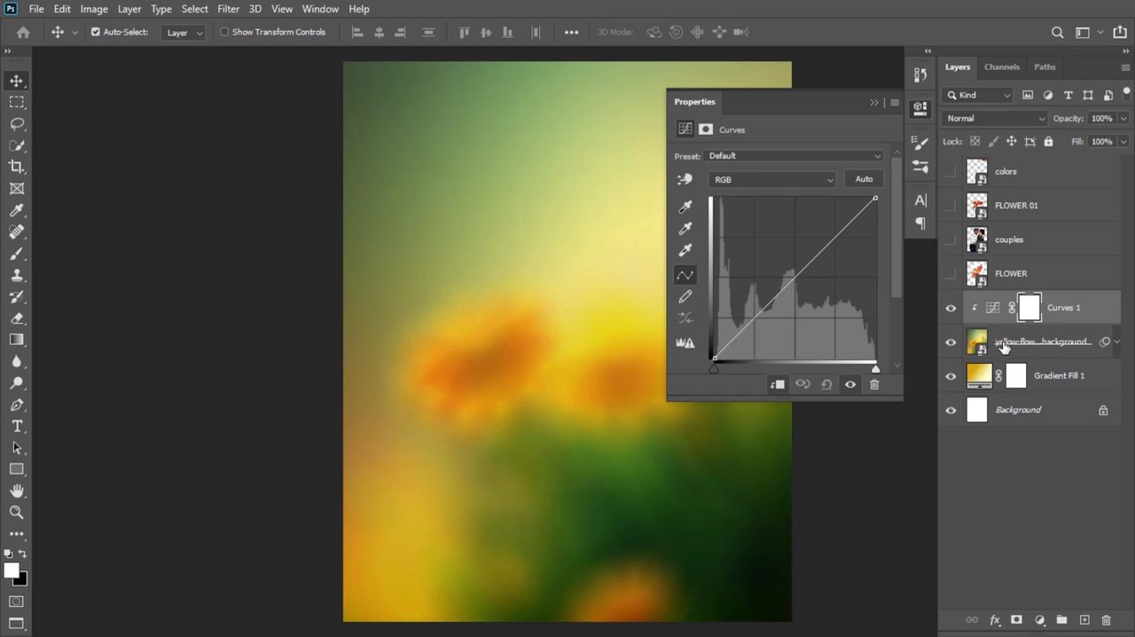
Step: Raise the highlights of the RGB curve and anchor its shadows with a second point to brighten the blurred background
left_click_drag(840, 227, 823, 228)
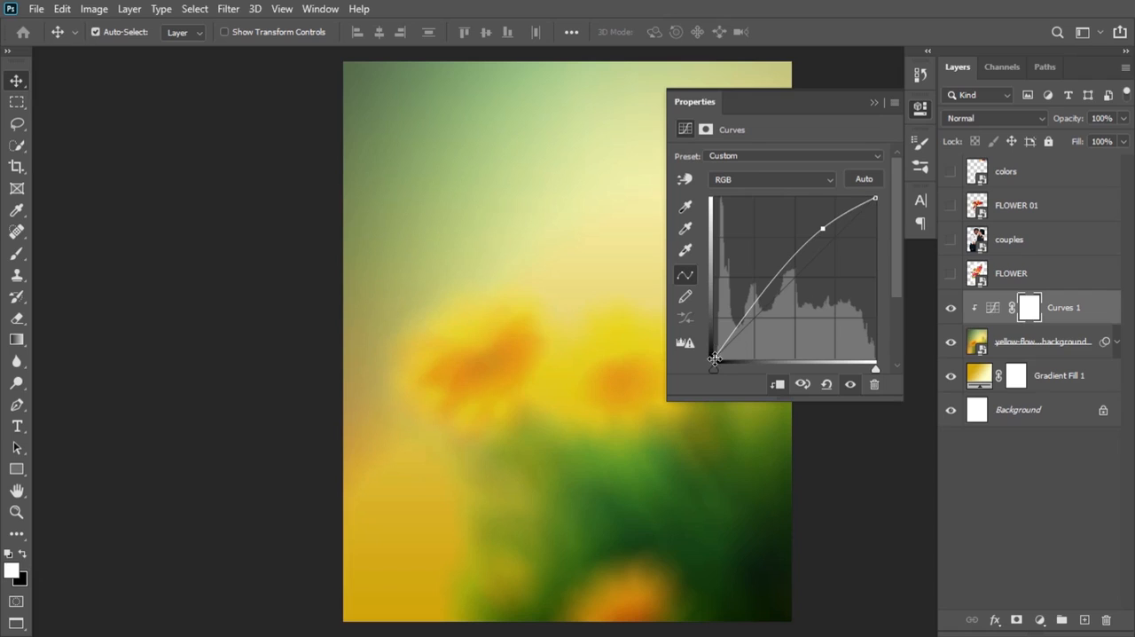
left_click_drag(823, 229, 822, 231)
left_click_drag(750, 313, 752, 316)
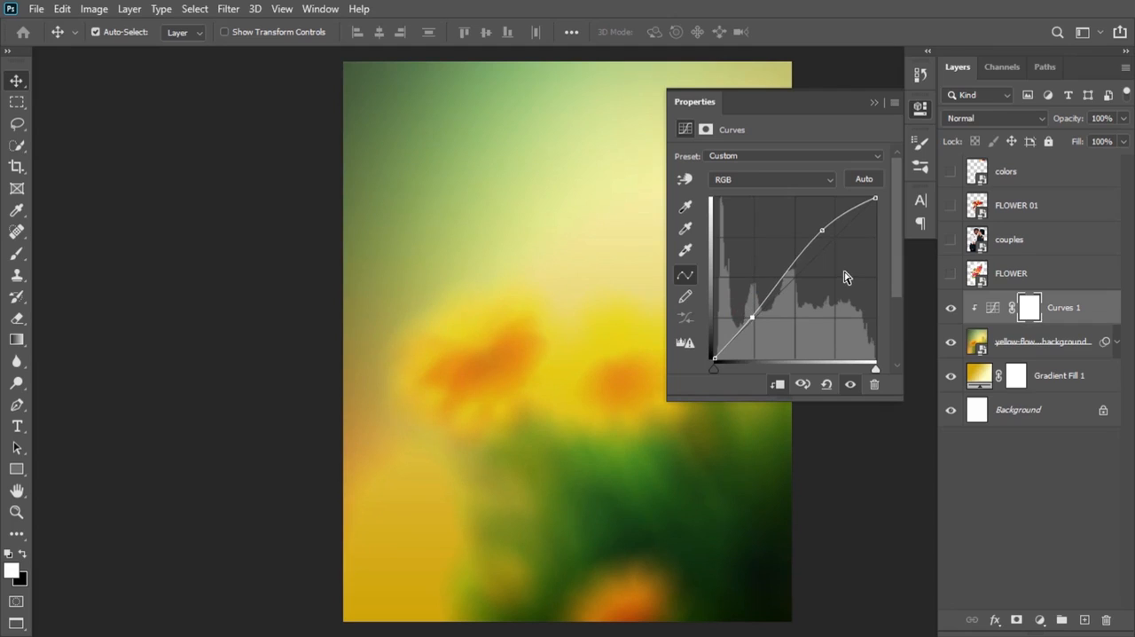
Step: Slightly lower the highlight point of the RGB curve clipped to the yellow flower background and collapse the adjustment settings
left_click_drag(823, 230, 826, 233)
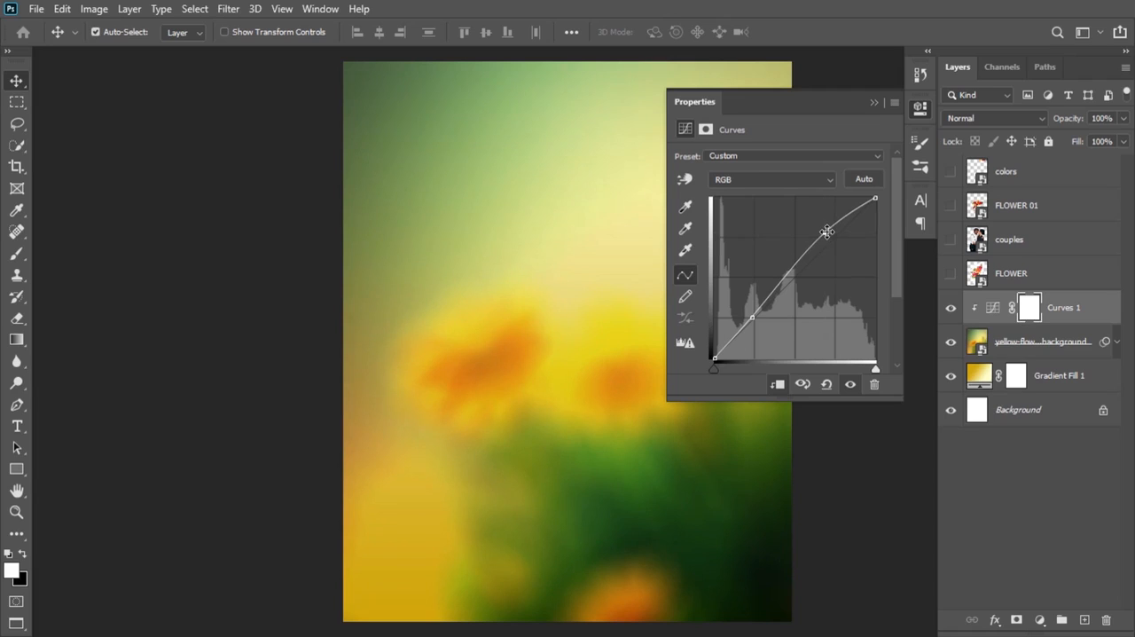
left_click(1092, 352)
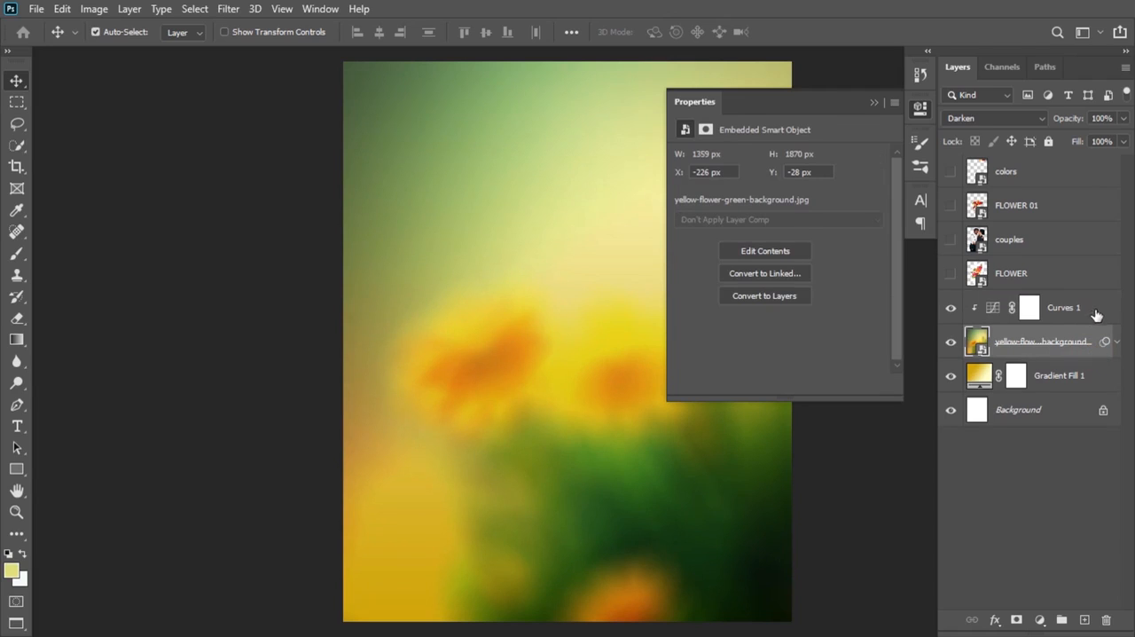
left_click(1097, 312)
left_click(872, 104)
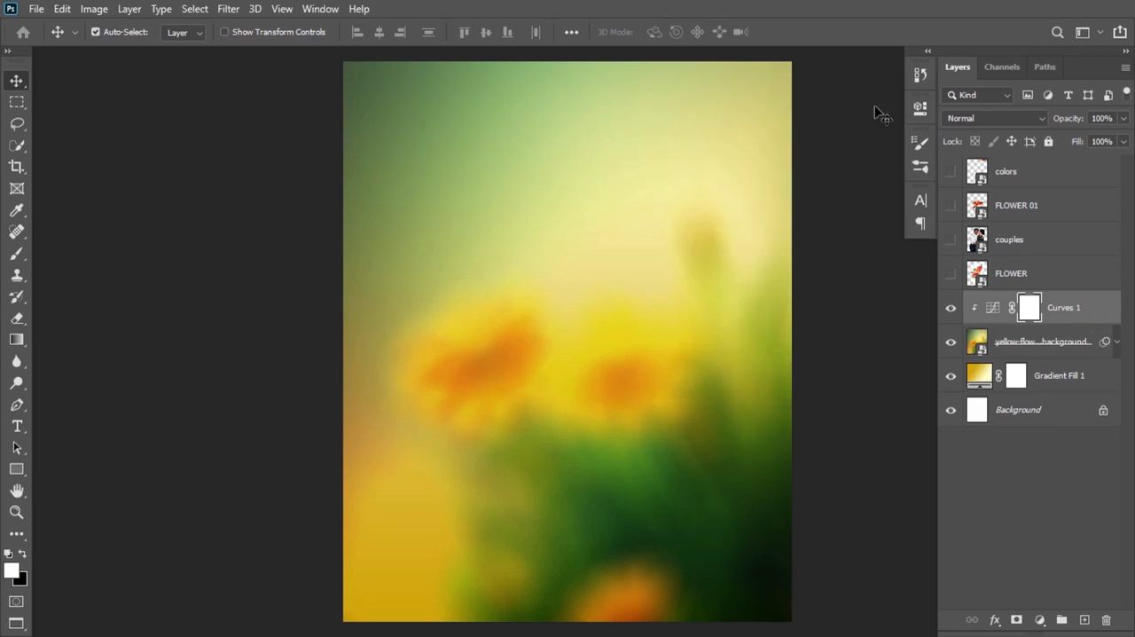
Step: Show the FLOWER layer, scale it to 3.15%, rotate it to -145.45° and fit it into the canvas's bottom-right corner
left_click(951, 273)
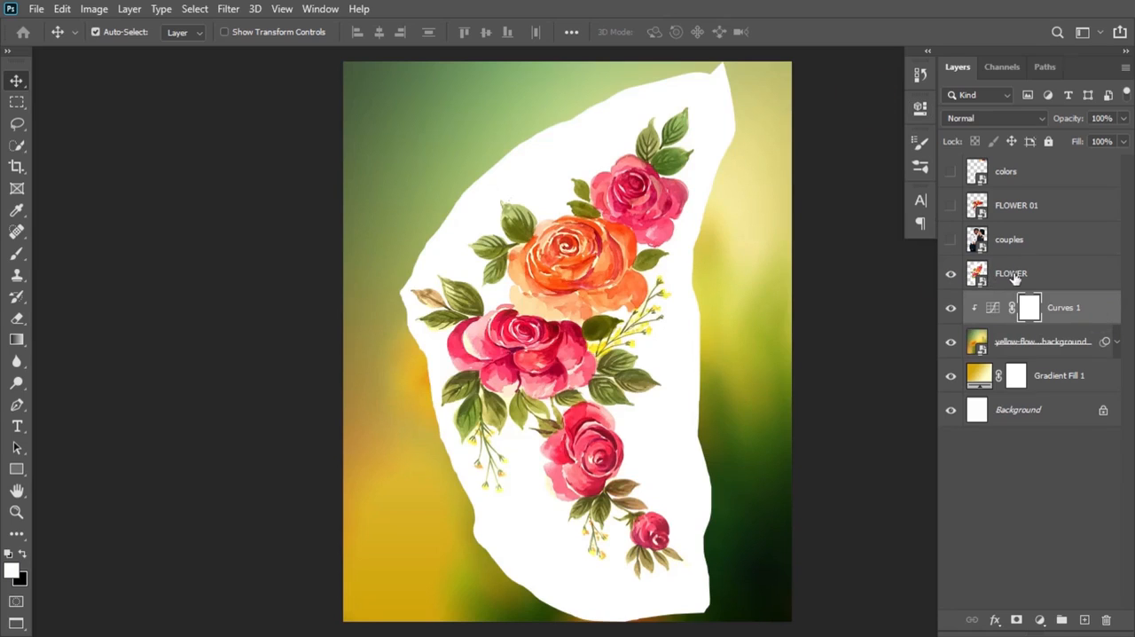
left_click(1011, 275)
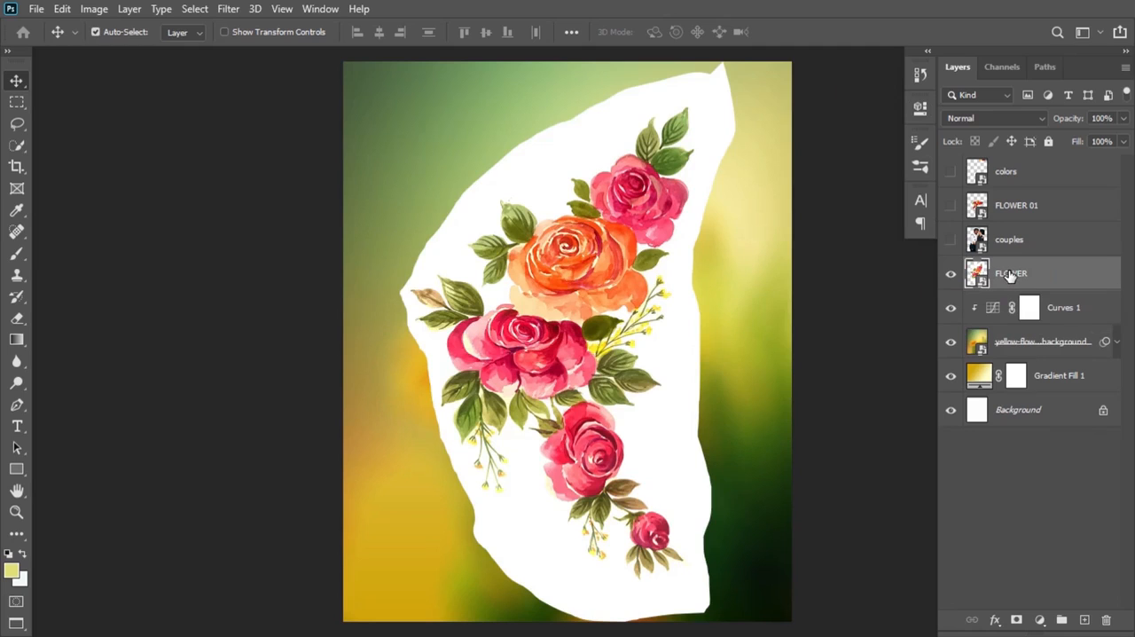
key("ctrl+t")
left_click_drag(735, 61, 515, 431)
left_click_drag(465, 500, 624, 277)
left_click_drag(716, 207, 464, 433)
left_click_drag(648, 315, 691, 478)
left_click_drag(732, 383, 710, 445)
left_click_drag(656, 497, 782, 554)
left_click_drag(751, 505, 747, 470)
left_click_drag(818, 468, 831, 480)
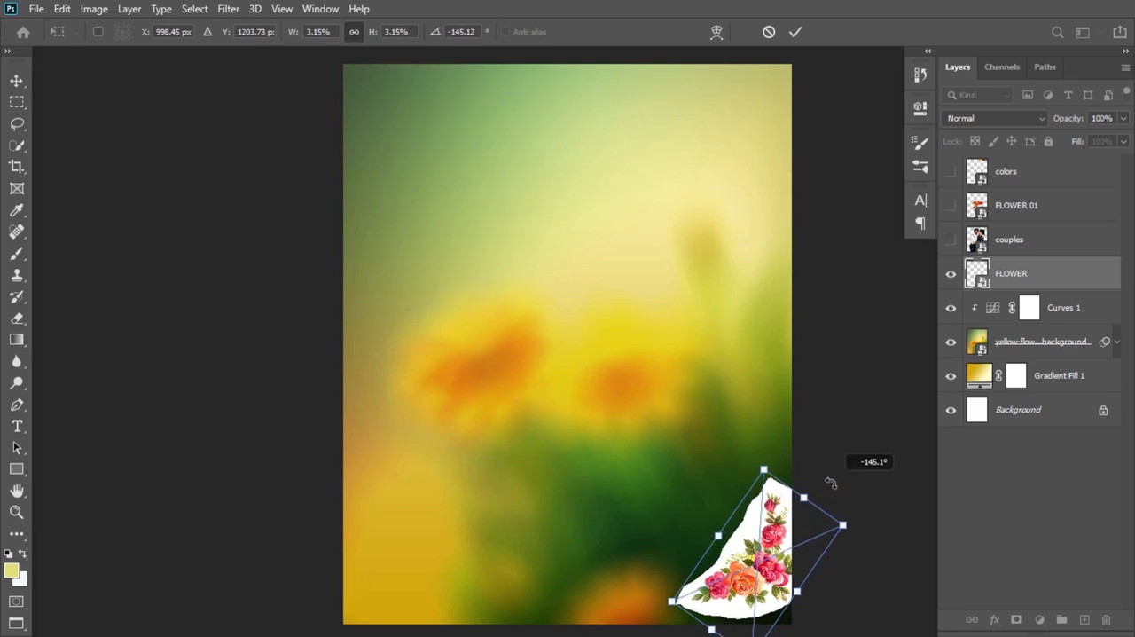
left_click_drag(790, 525, 796, 550)
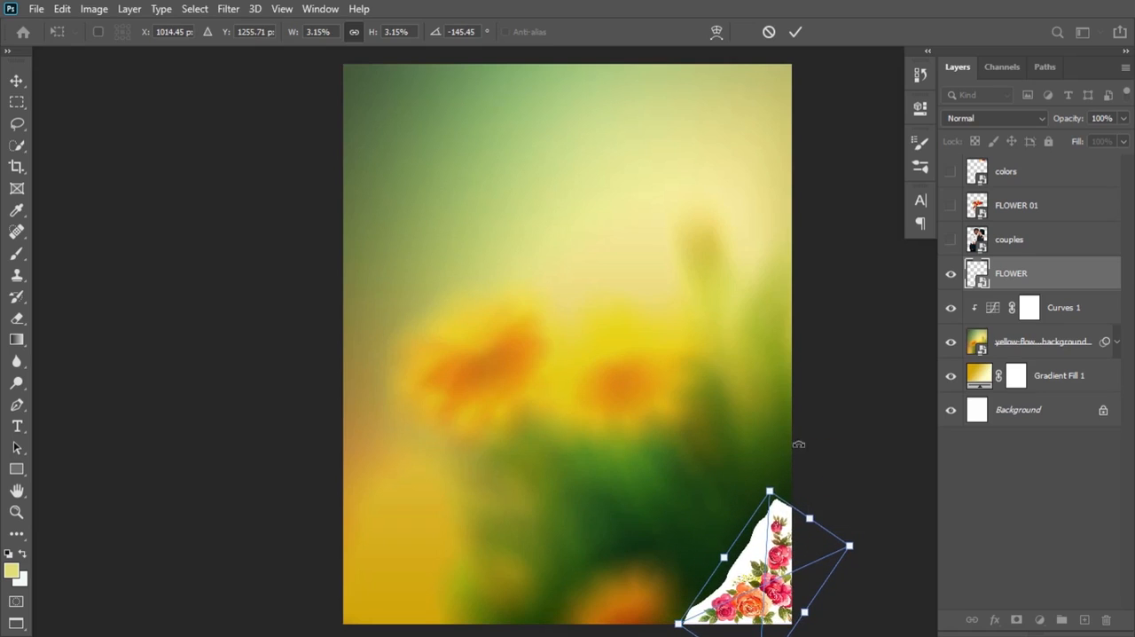
left_click(796, 31)
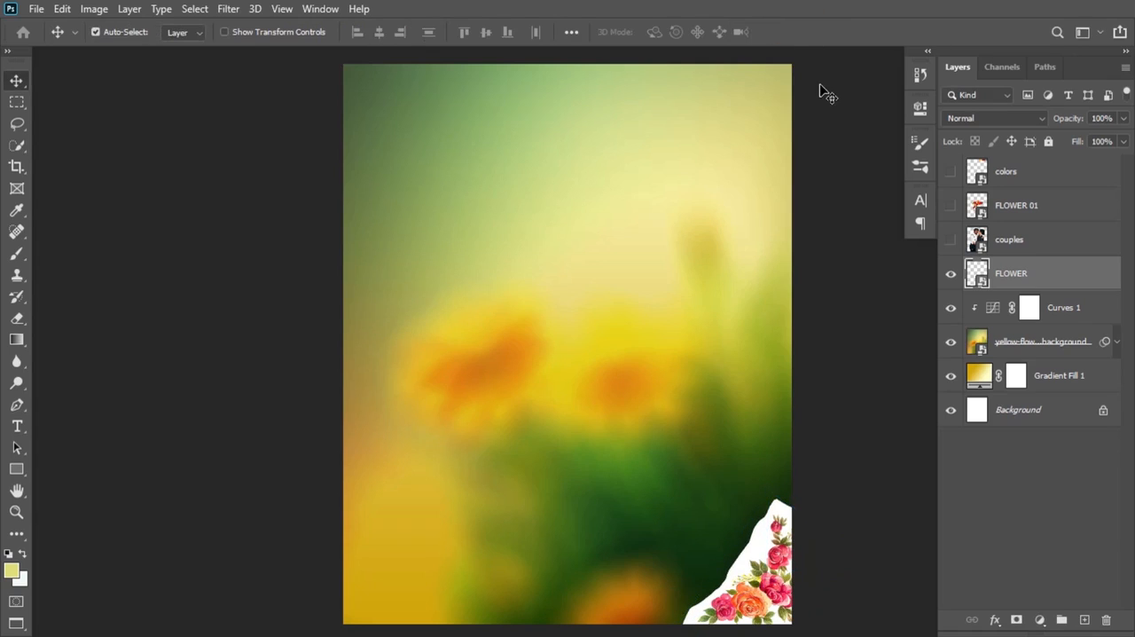
Step: Set the FLOWER layer's blend mode to Divide and clip a Hue/Saturation adjustment layer to it
left_click(985, 119)
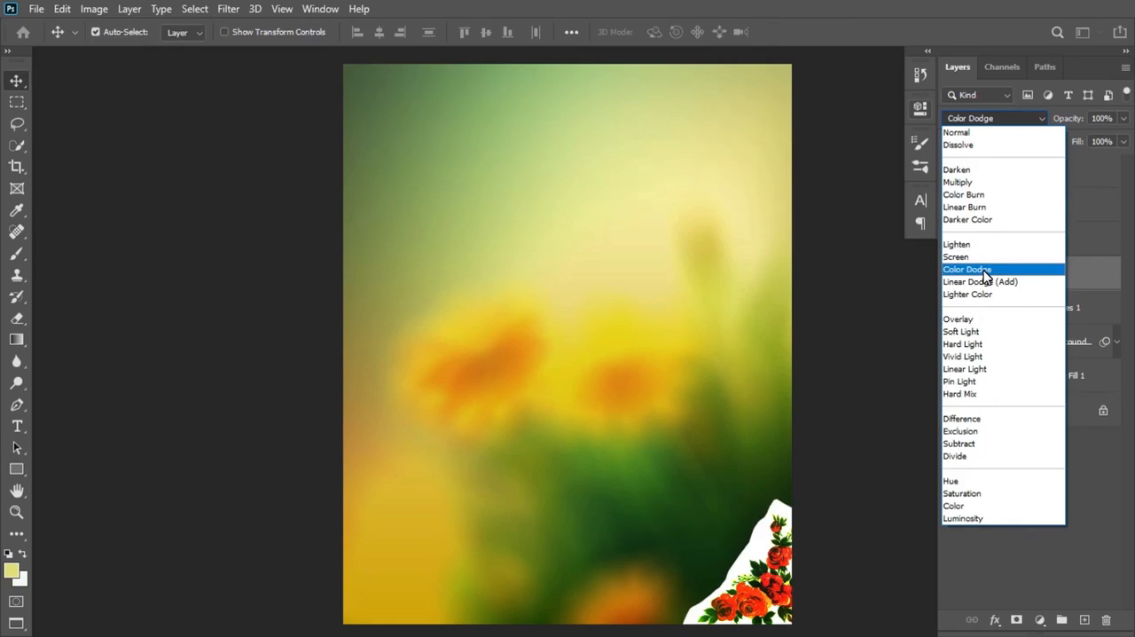
left_click(968, 457)
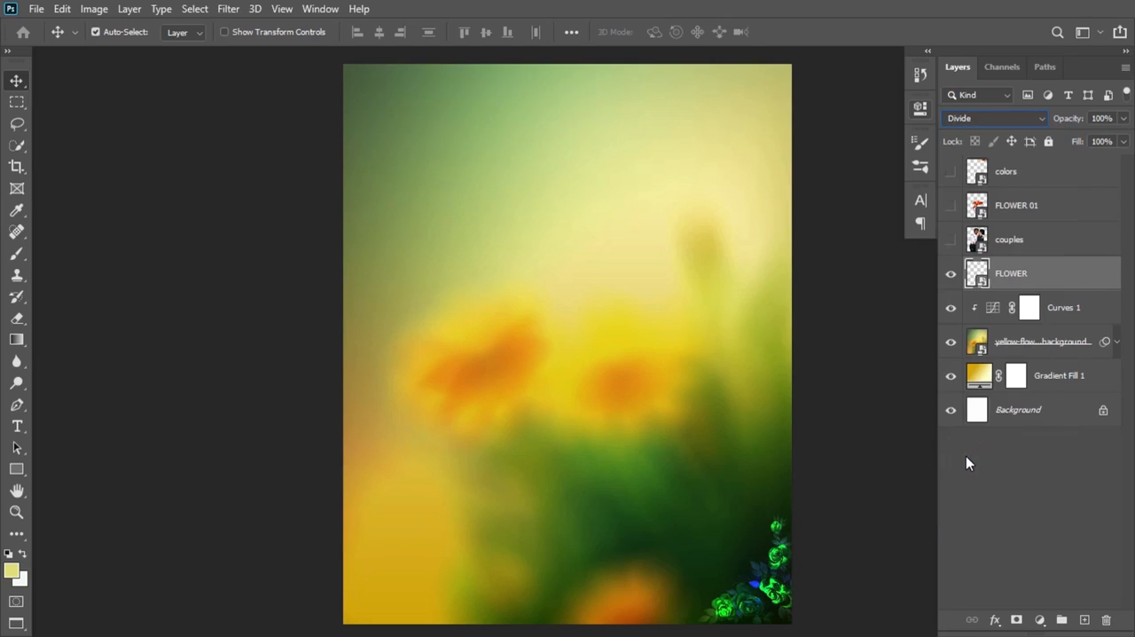
left_click(1041, 620)
left_click(1034, 406)
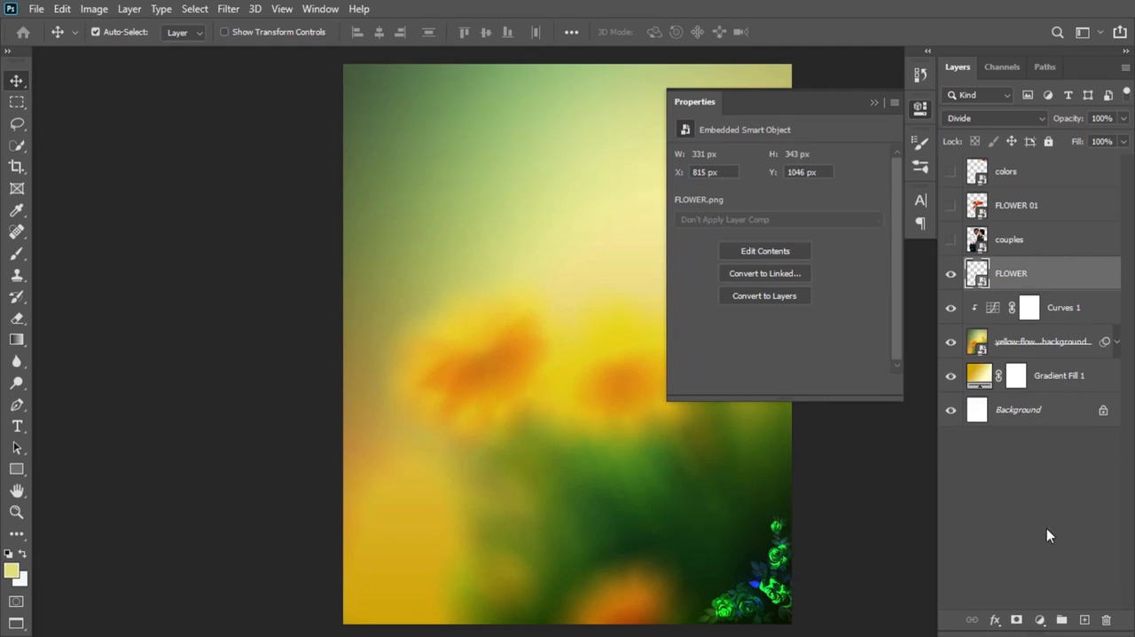
left_click(1040, 620)
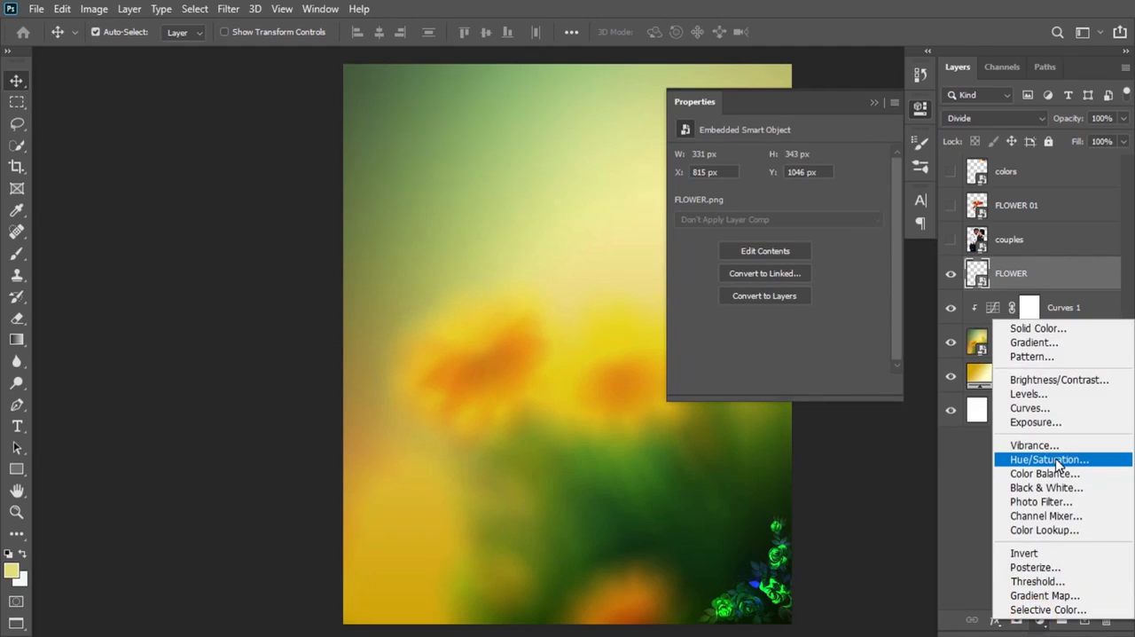
left_click(1056, 460)
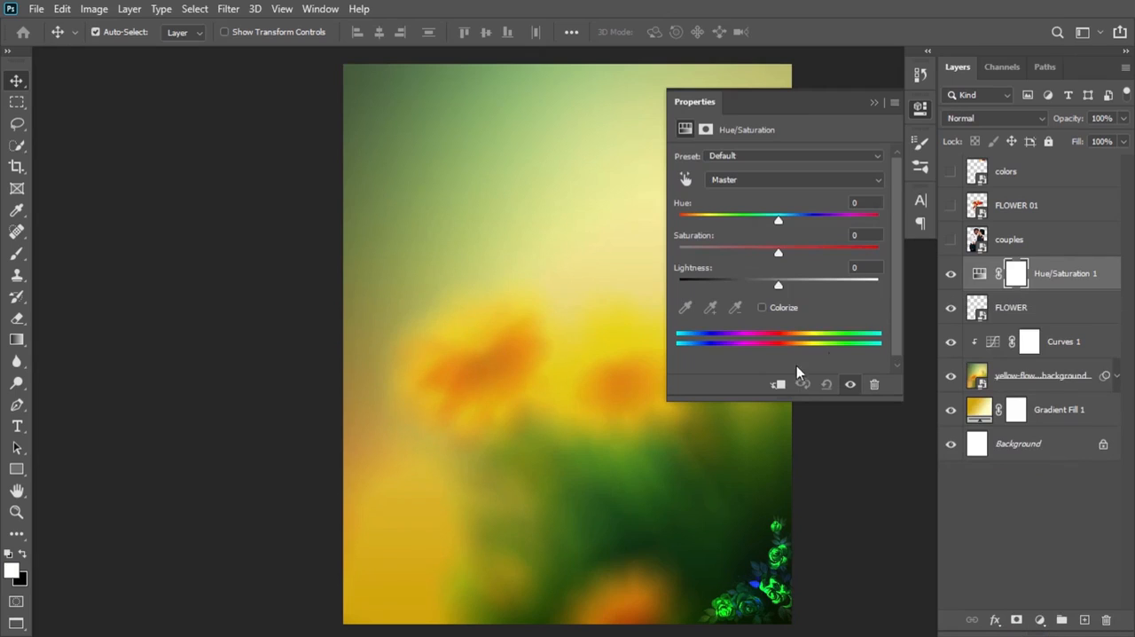
left_click(778, 384)
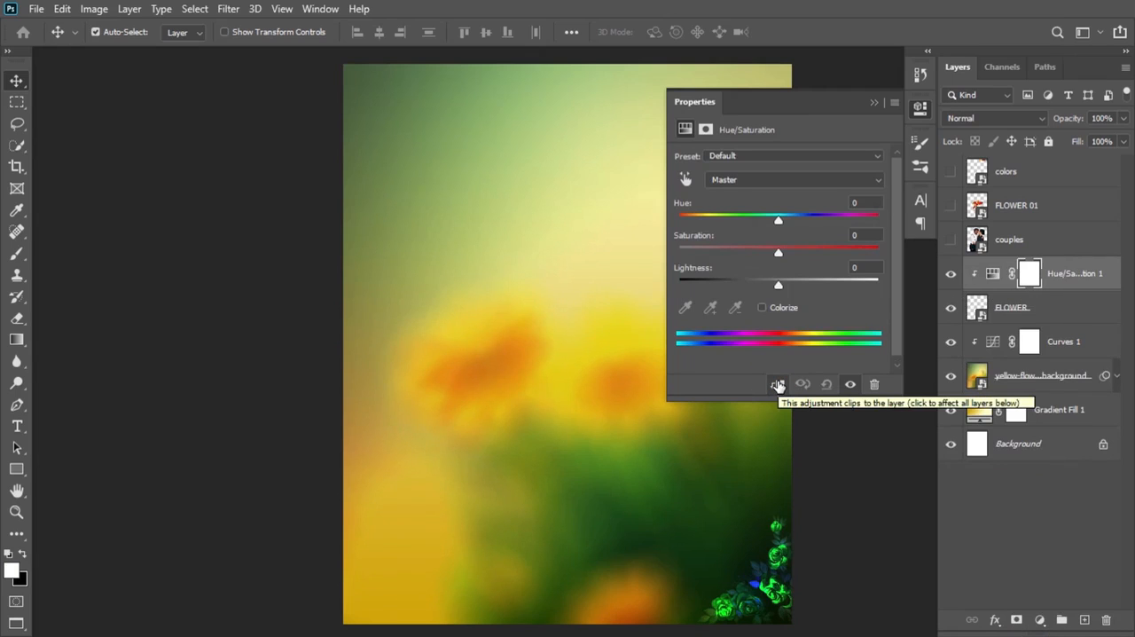
Step: Compare the canvas with the FLOWER layer hidden and shown, and set the clipped Hue/Saturation adjustment's hue to +147
left_click(951, 307)
left_click(950, 308)
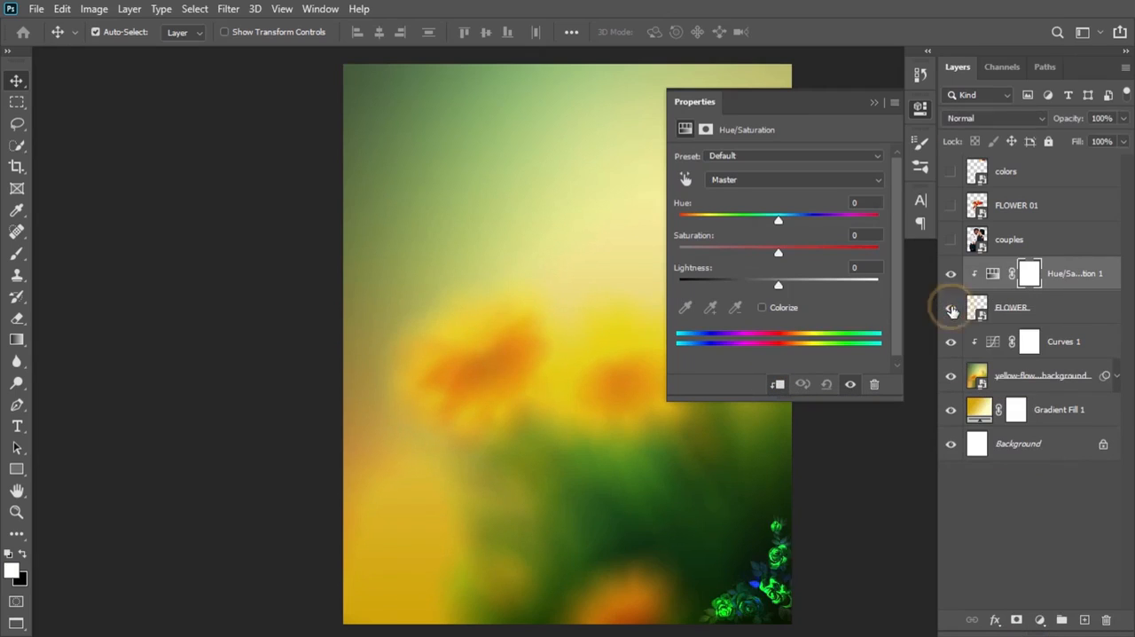
left_click_drag(780, 218, 866, 219)
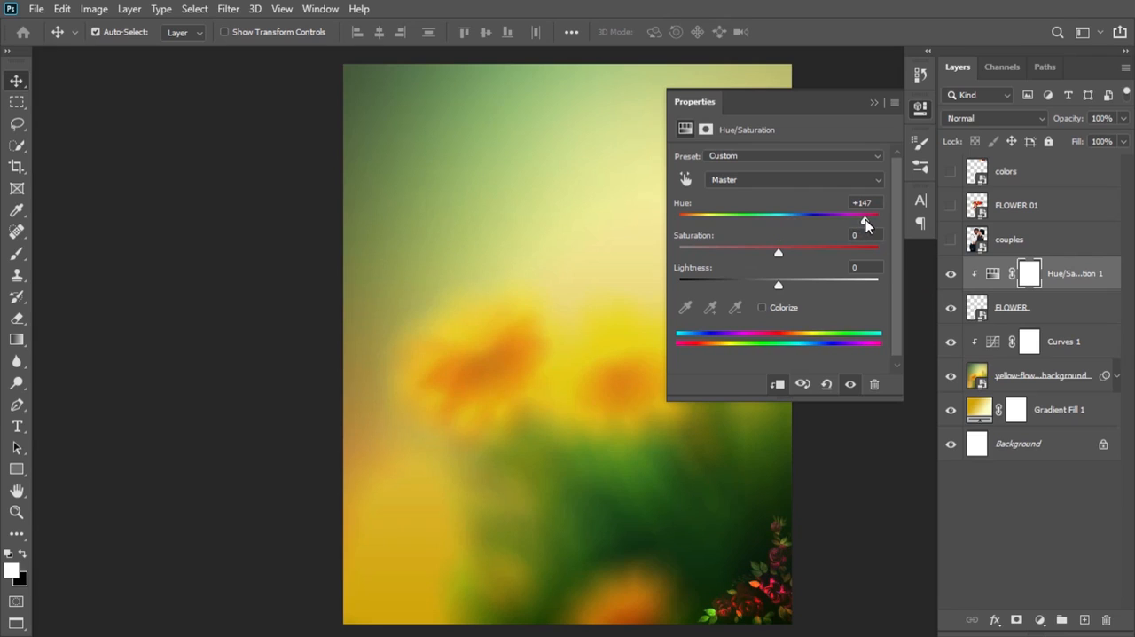
left_click(874, 106)
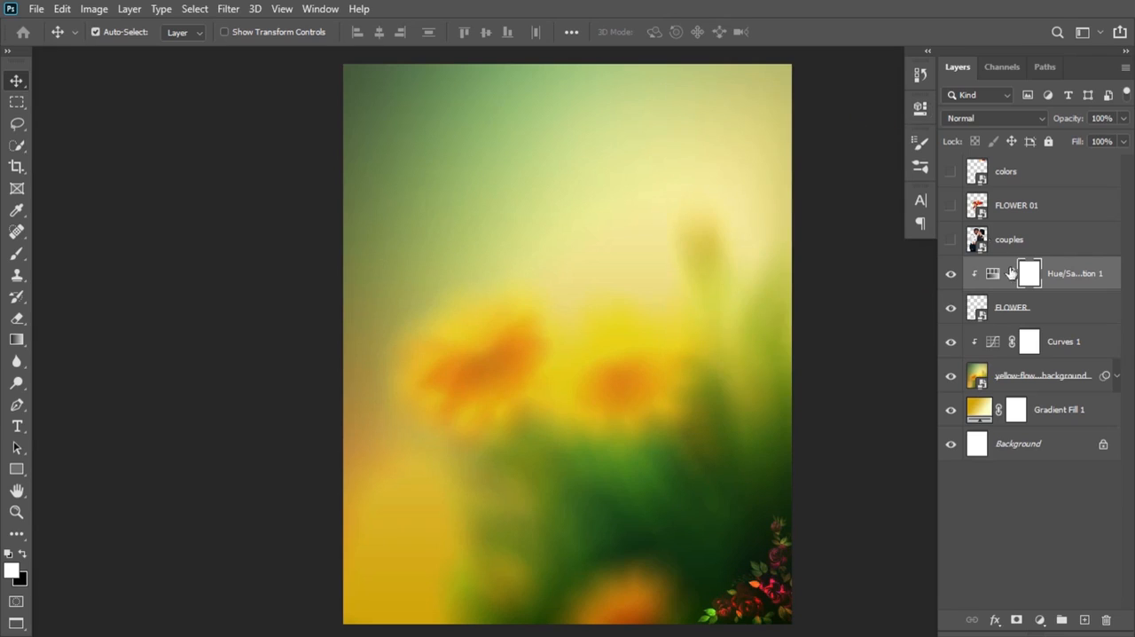
Step: Enlarge the FLOWER layer to 3.58% and realign it with the canvas's bottom-right corner
left_click(1006, 305)
key("ctrl+t")
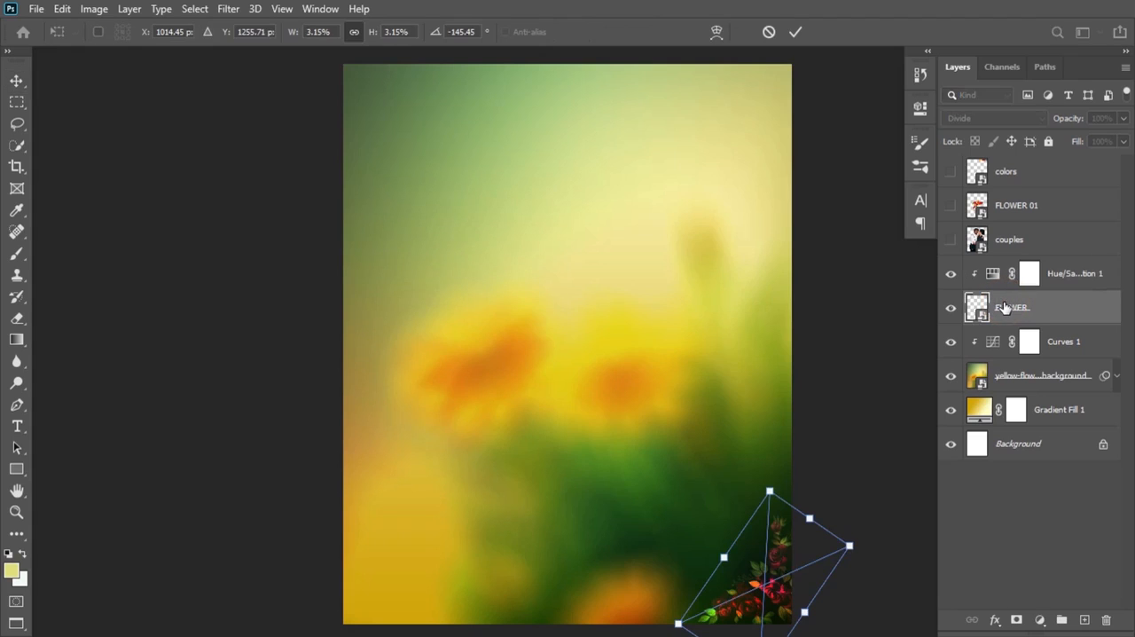
left_click_drag(770, 491, 771, 465)
left_click_drag(782, 530, 784, 545)
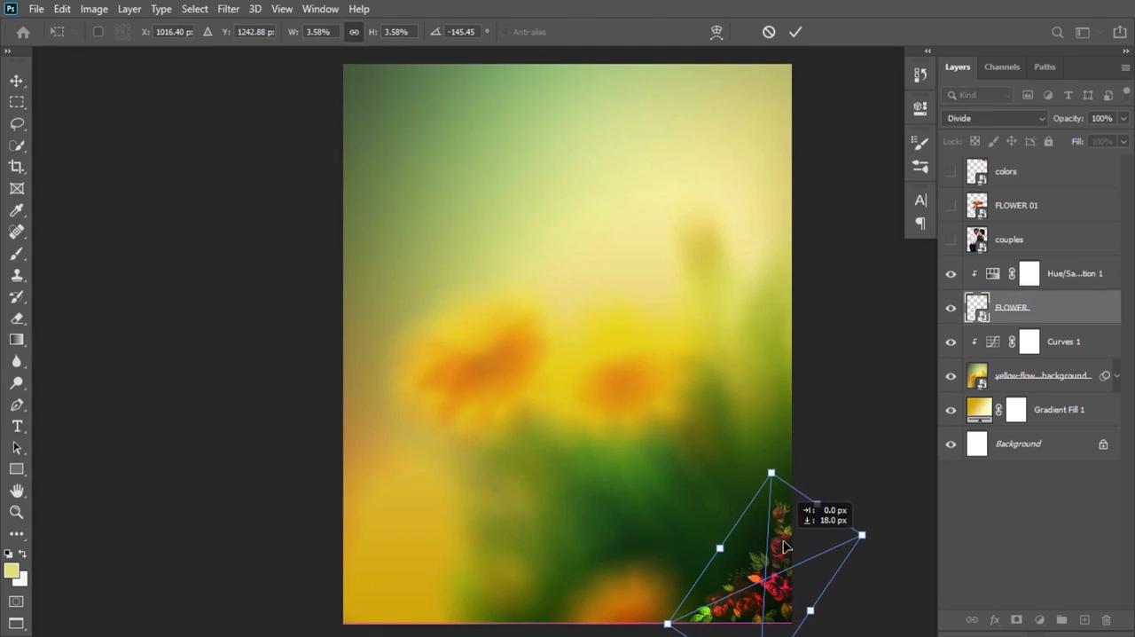
key("Return")
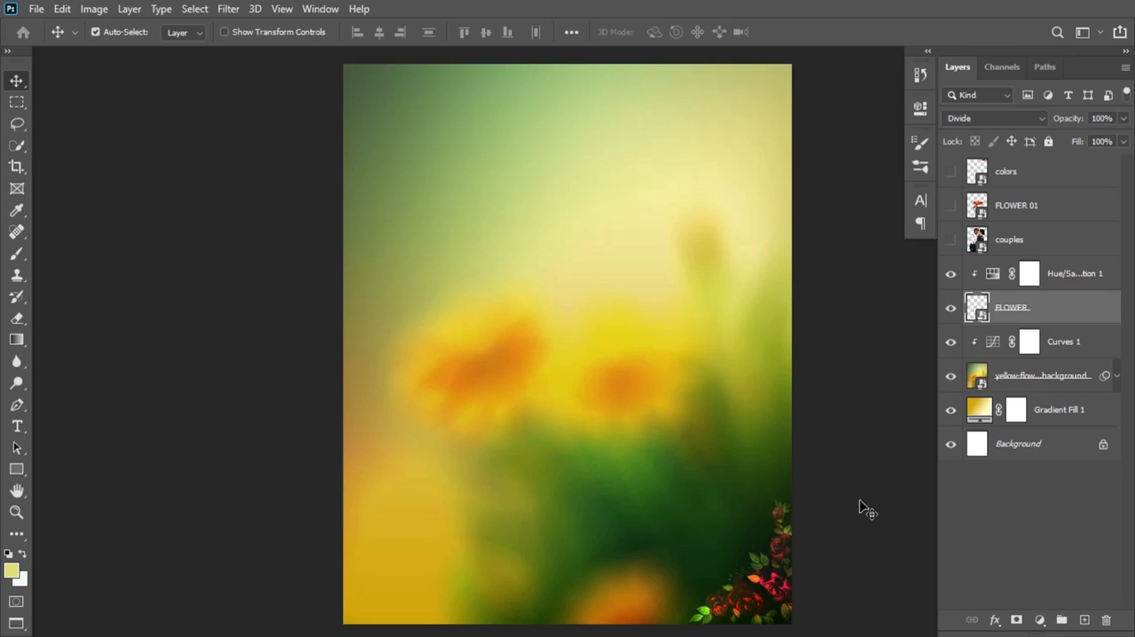
Step: Duplicate the FLOWER layer together with its clipped Hue/Saturation adjustment
left_click(1102, 277, "shift")
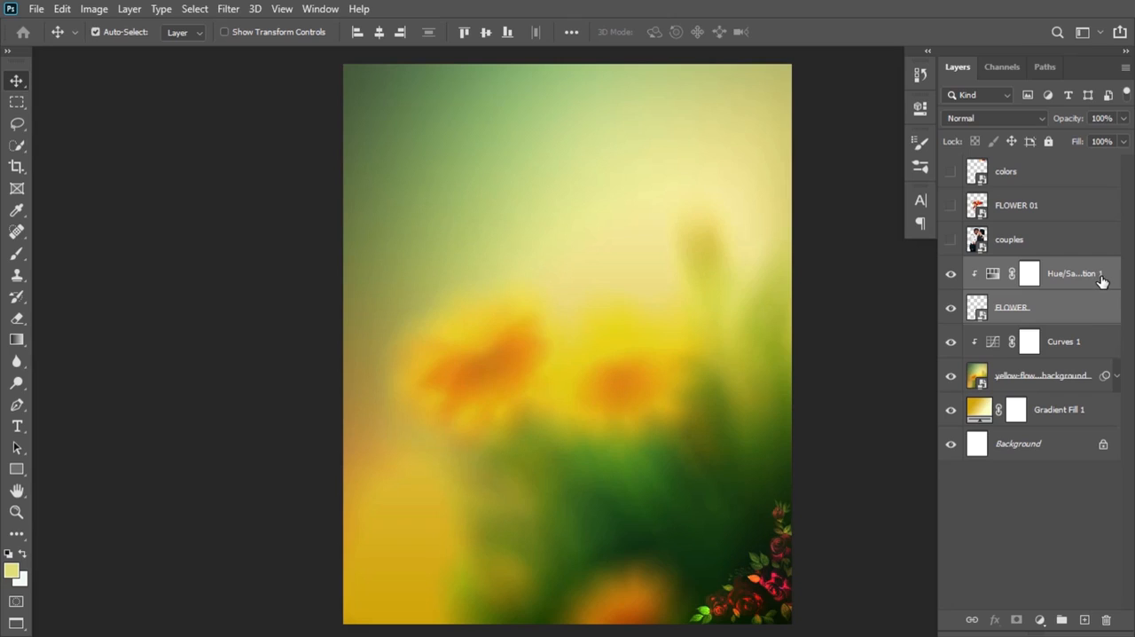
left_click(1084, 306)
left_click(1102, 272, "shift")
key("ctrl+j")
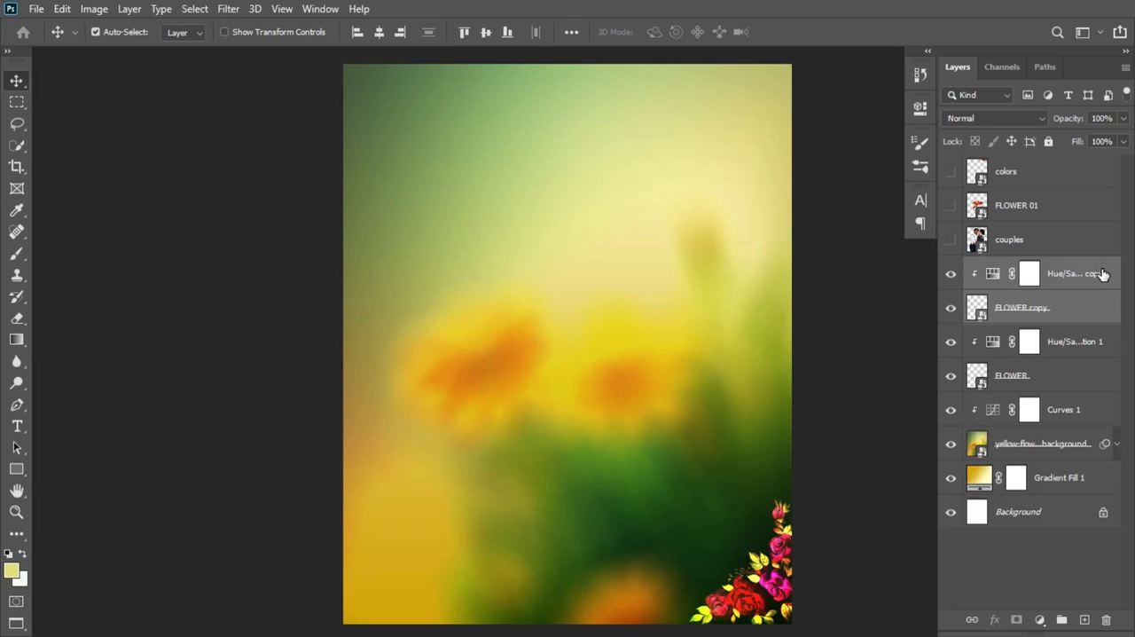
Step: Scale the duplicated flowers to 136.31%, rotate them to -177.78° and fit them into the canvas's top-left corner
key("ctrl+t")
left_click_drag(771, 523, 476, 147)
left_click_drag(597, 94, 338, 428)
left_click_drag(420, 307, 383, 424)
left_click_drag(601, 314, 581, 357)
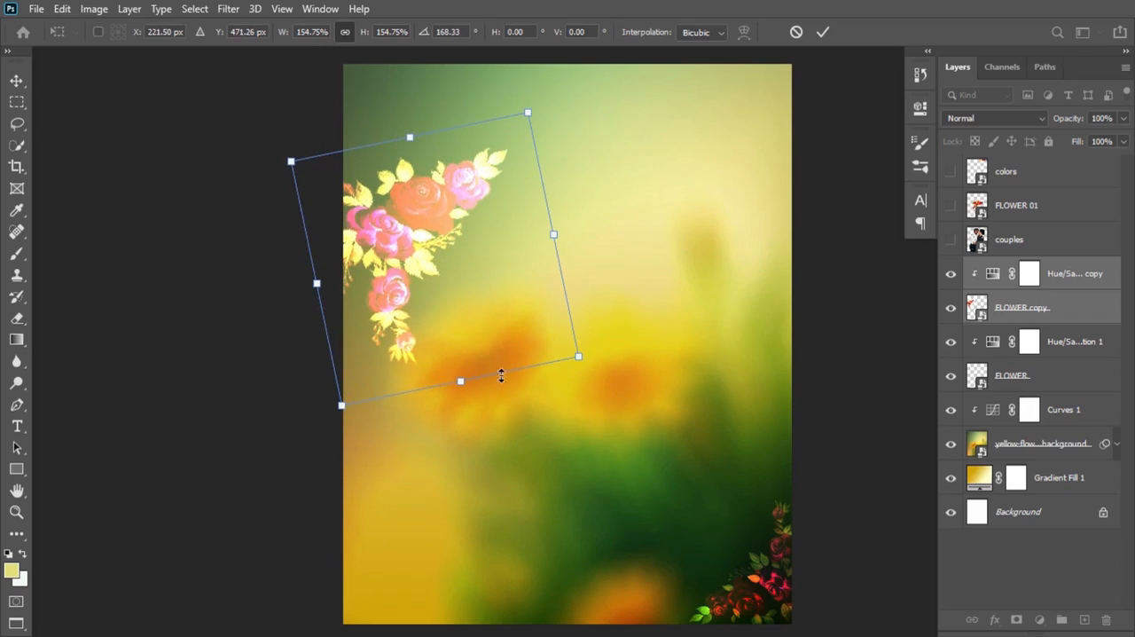
left_click_drag(341, 403, 354, 359)
left_click_drag(431, 240, 399, 149)
left_click_drag(580, 246, 517, 256)
mouse_move(412, 182)
left_mouse_down()
mouse_move(394, 163)
mouse_move(403, 184)
left_mouse_up()
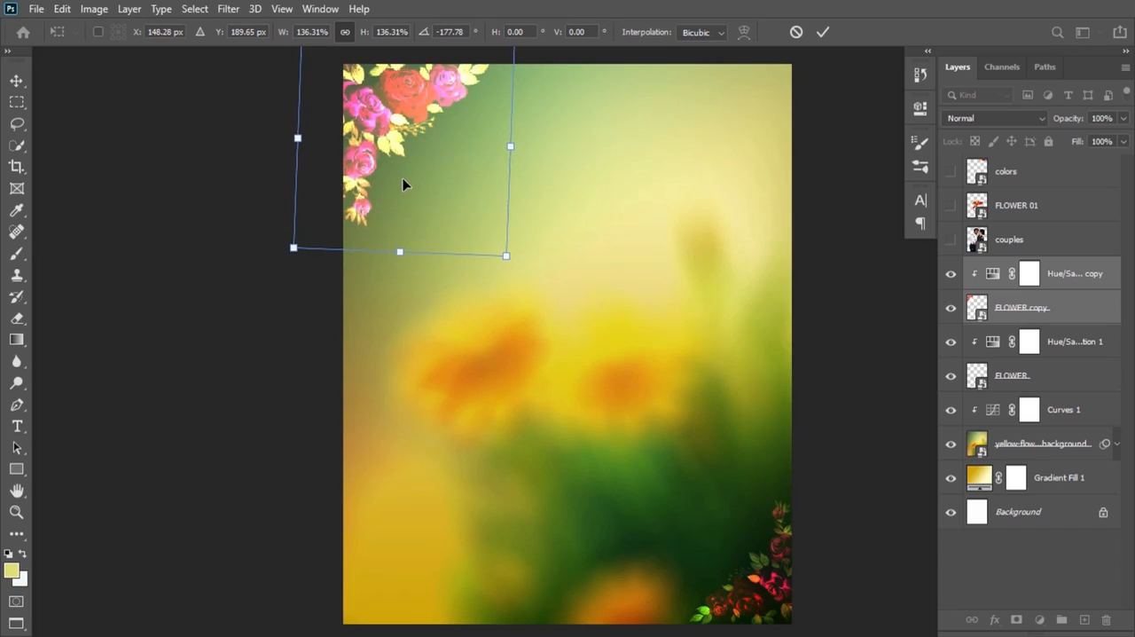
left_click(823, 33)
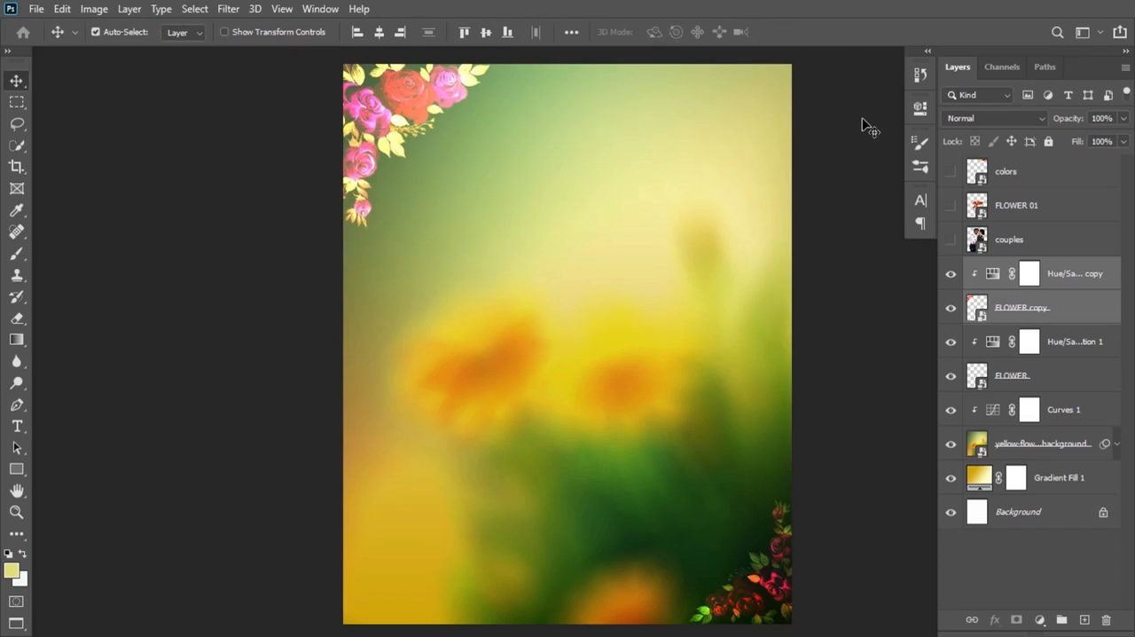
Step: Add a Brightness/Contrast adjustment clipped to the FLOWER copy layer, with brightness -55 and slightly reduced contrast
left_click(1009, 309)
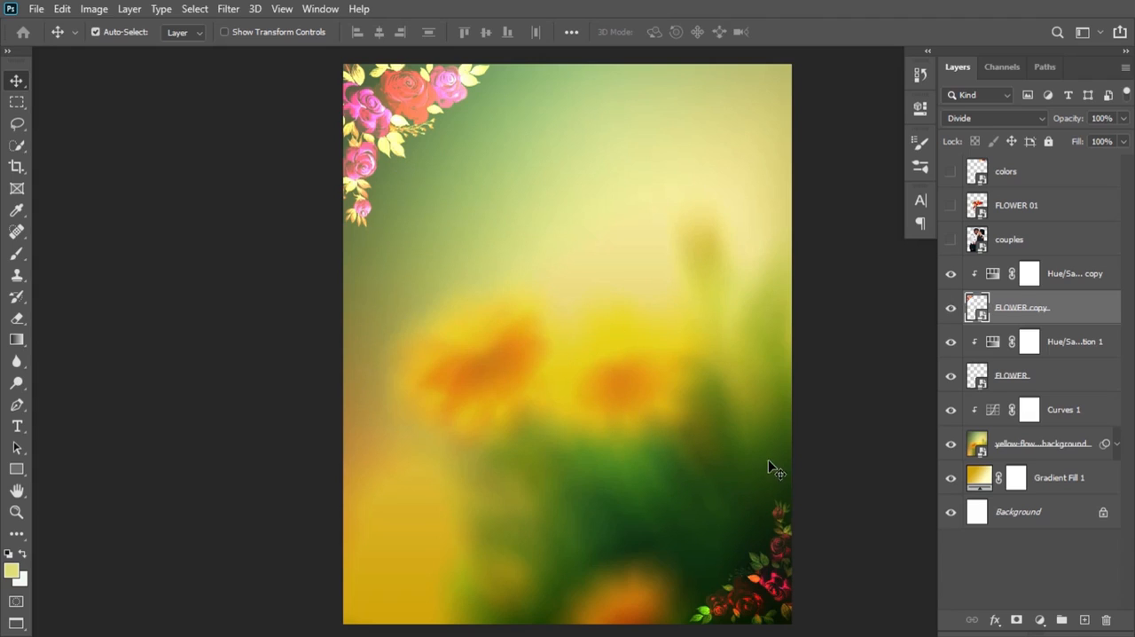
left_click(1040, 620)
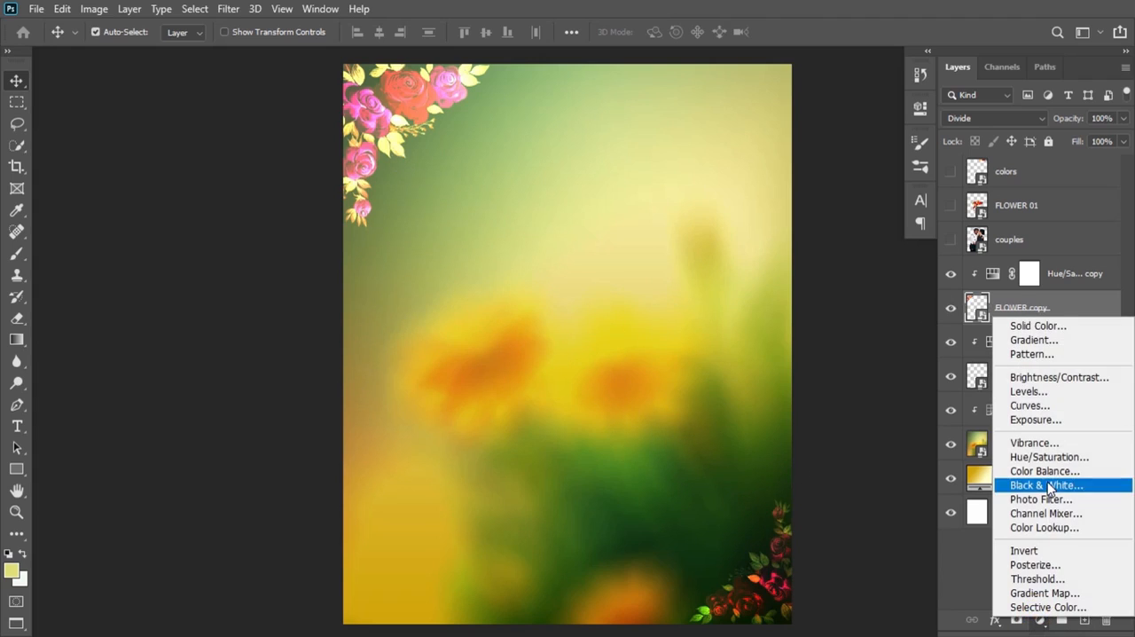
left_click(1069, 382)
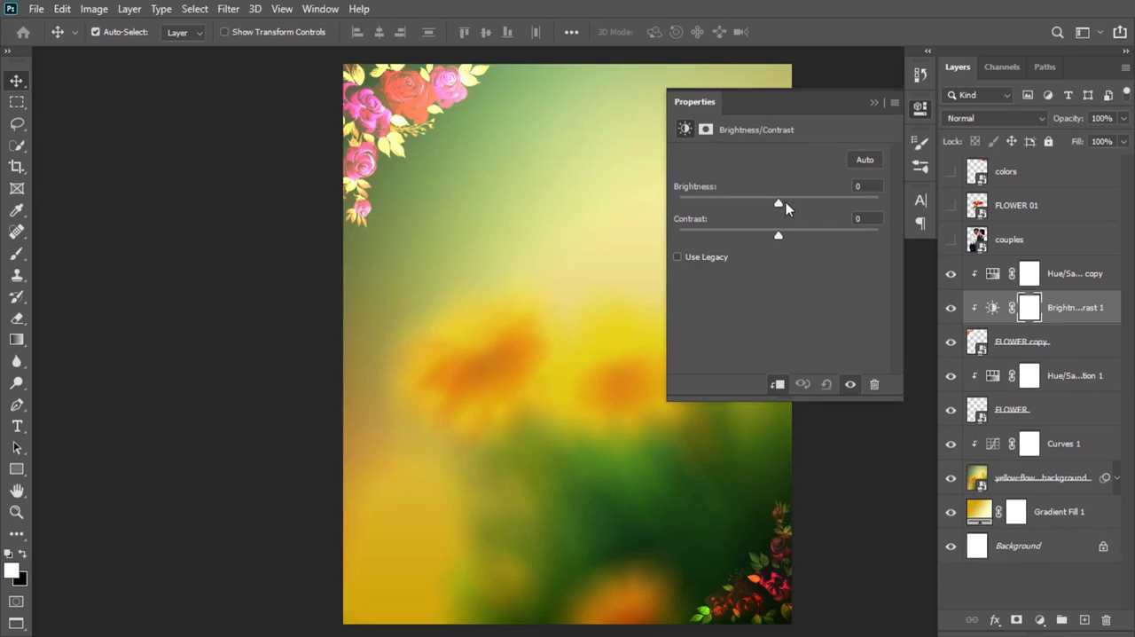
left_click_drag(779, 202, 742, 206)
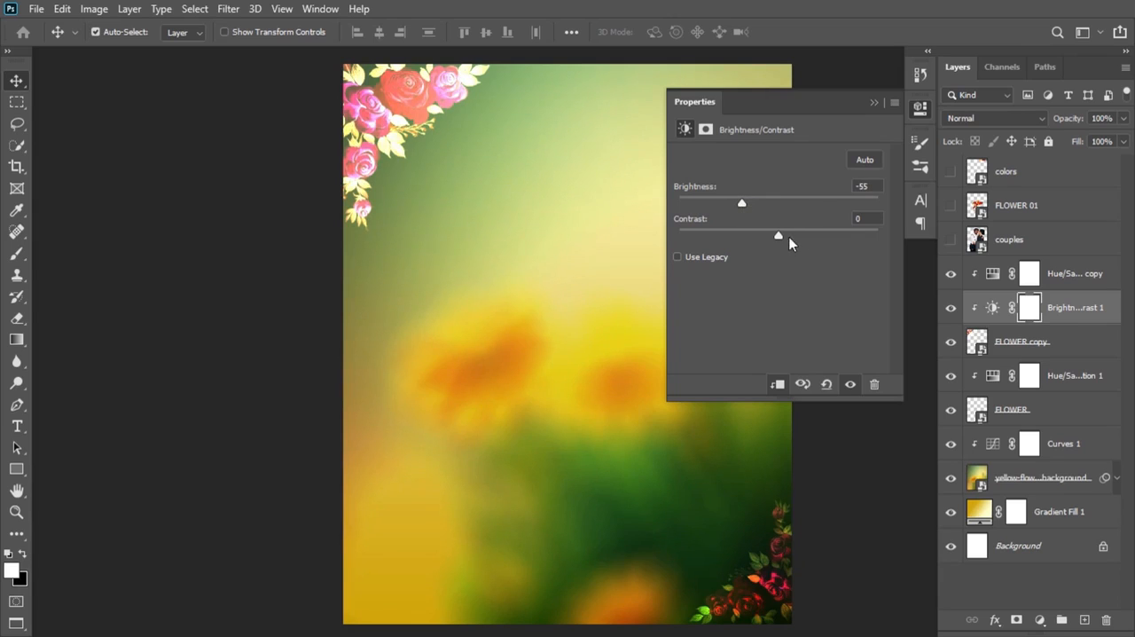
left_click_drag(781, 243, 777, 242)
left_click_drag(767, 236, 763, 236)
left_click(874, 104)
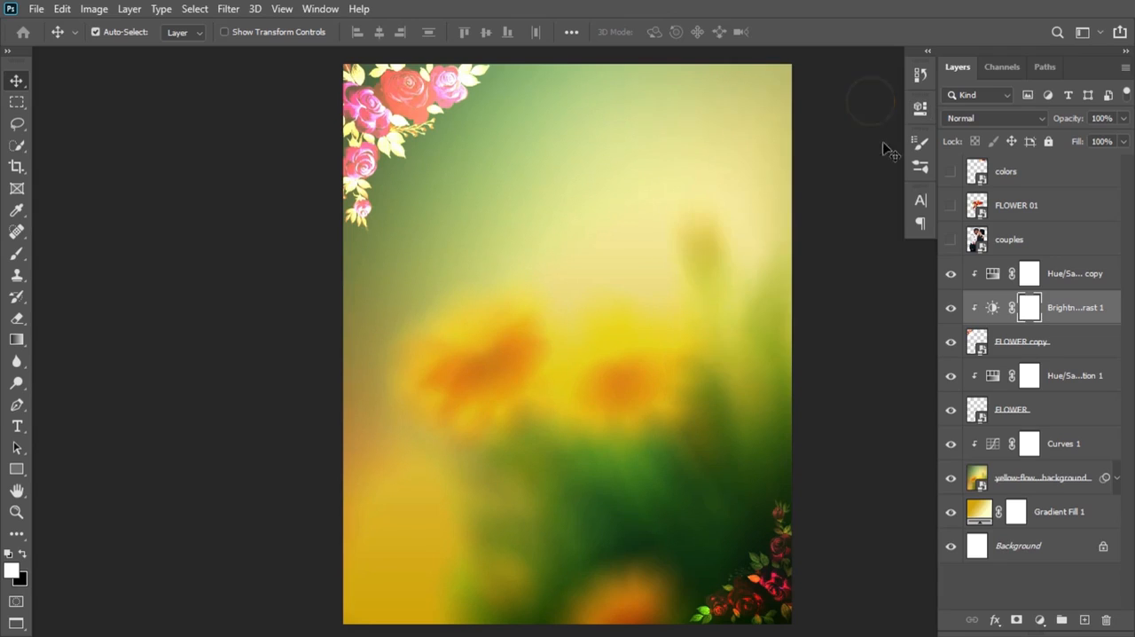
Step: Add a clipped Curves adjustment above the FLOWER copy's Brightness/Contrast and raise the RGB curve's highlights slightly and its shadows strongly
left_click(1041, 620)
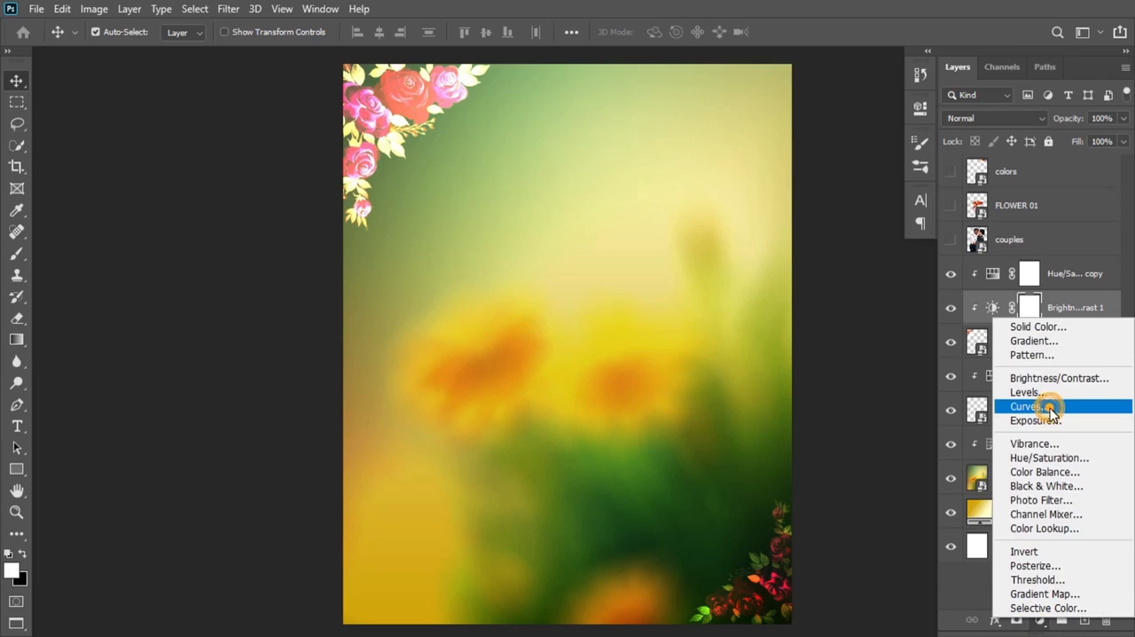
left_click(1051, 413)
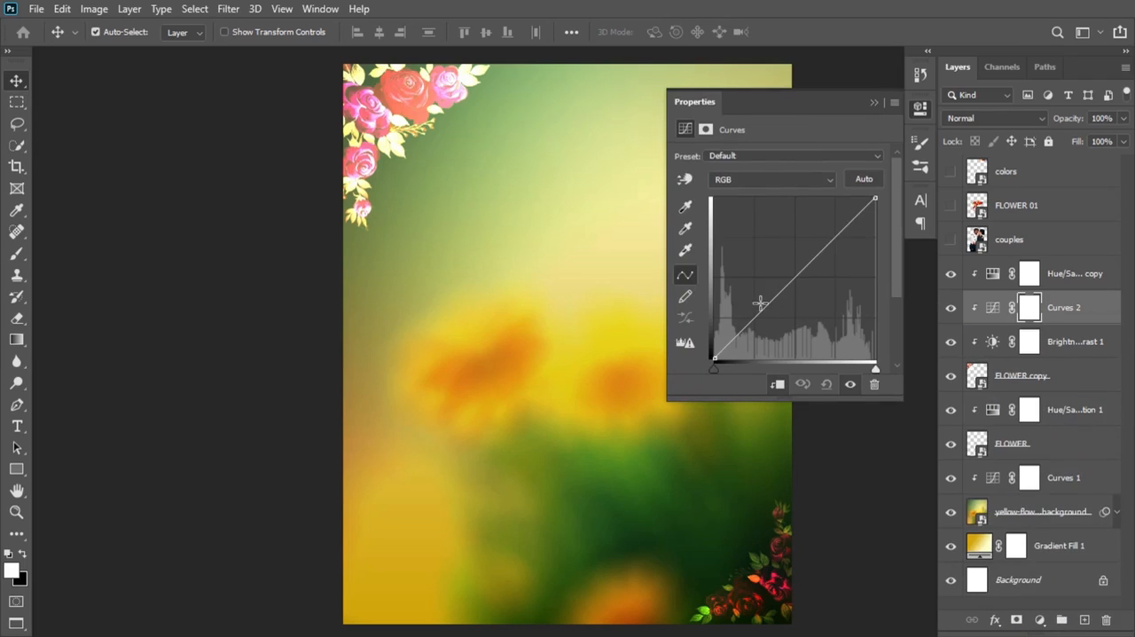
left_click_drag(853, 218, 852, 210)
left_click_drag(761, 296, 741, 288)
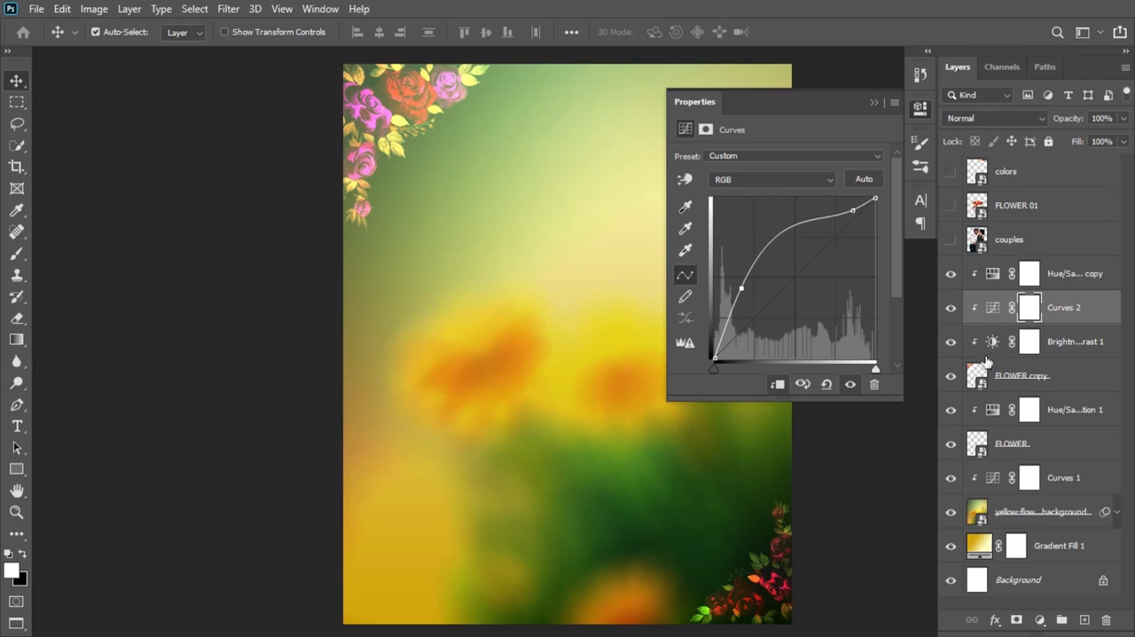
Step: Compare the image with and without the FLOWER copy layer, and raise the midtones of the Red channel slightly in Curves 2
left_click(950, 376)
left_click(951, 376)
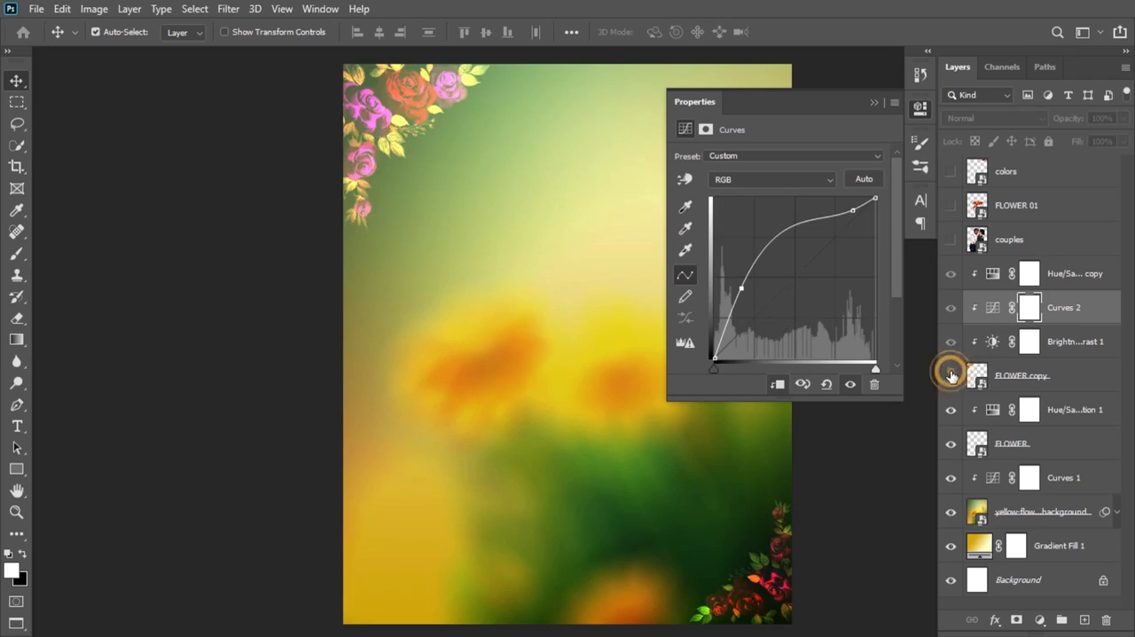
left_click(950, 376)
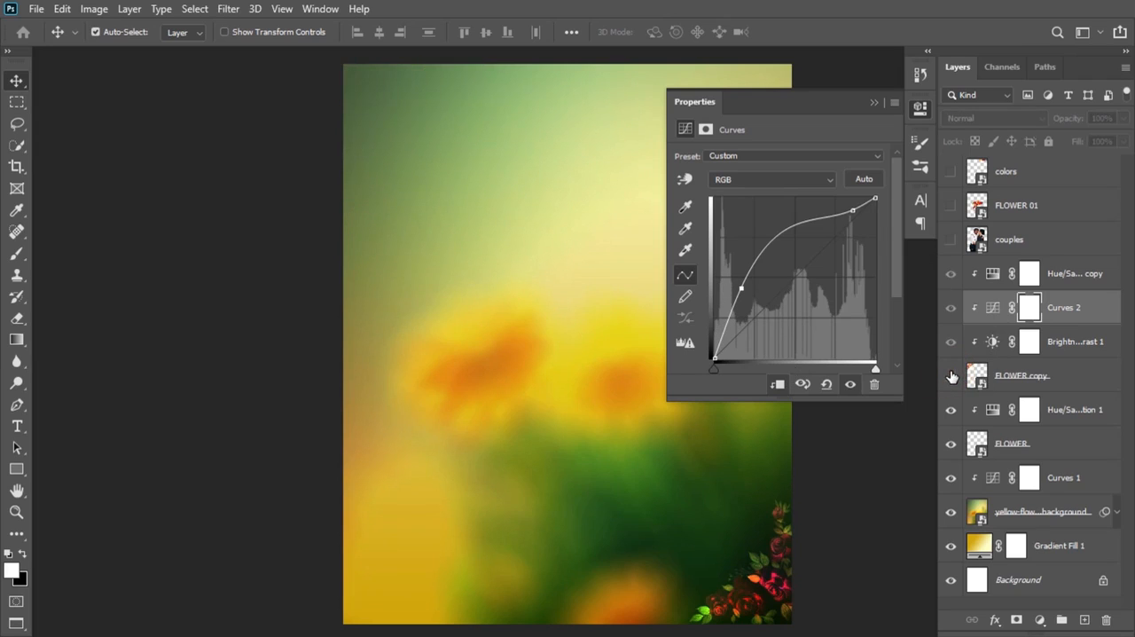
left_click(951, 376)
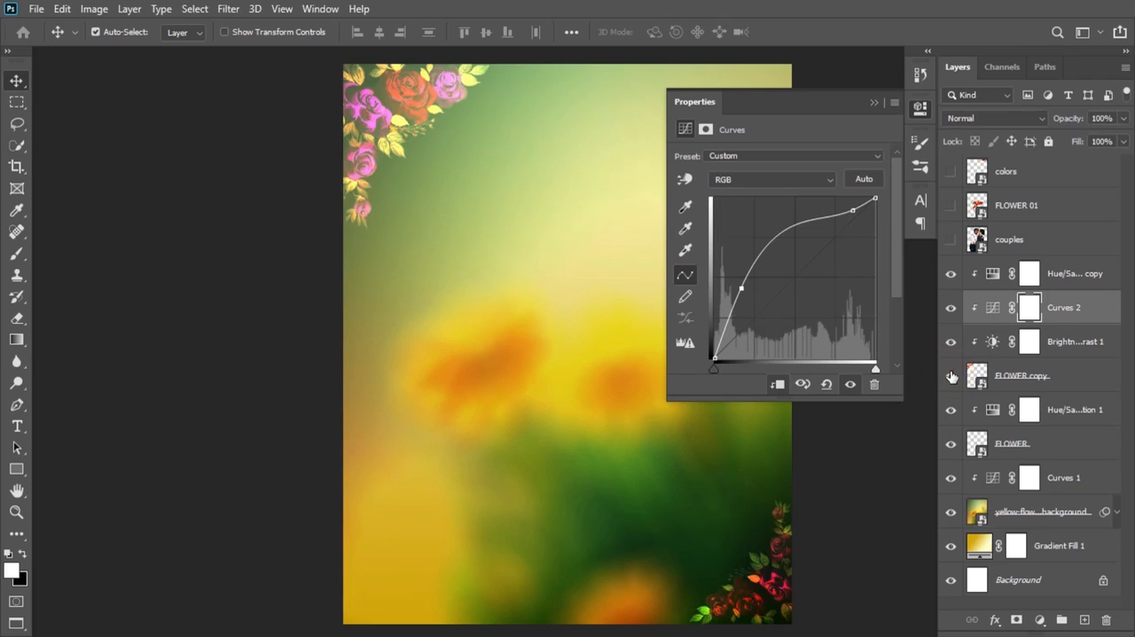
left_click(811, 179)
left_click(804, 206)
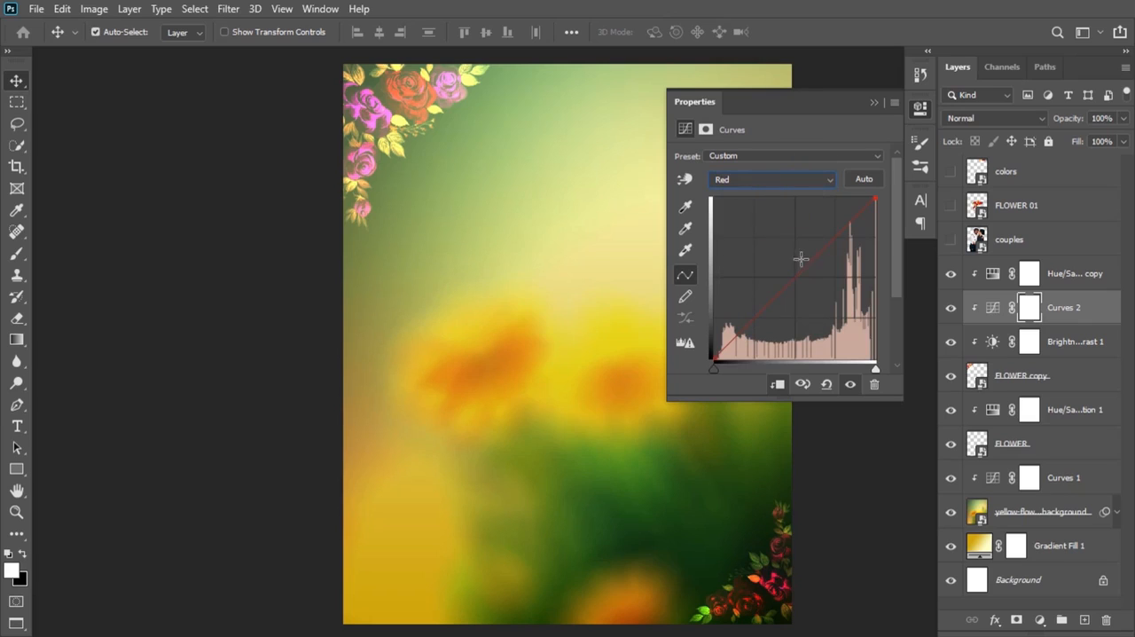
left_click_drag(788, 272, 785, 269)
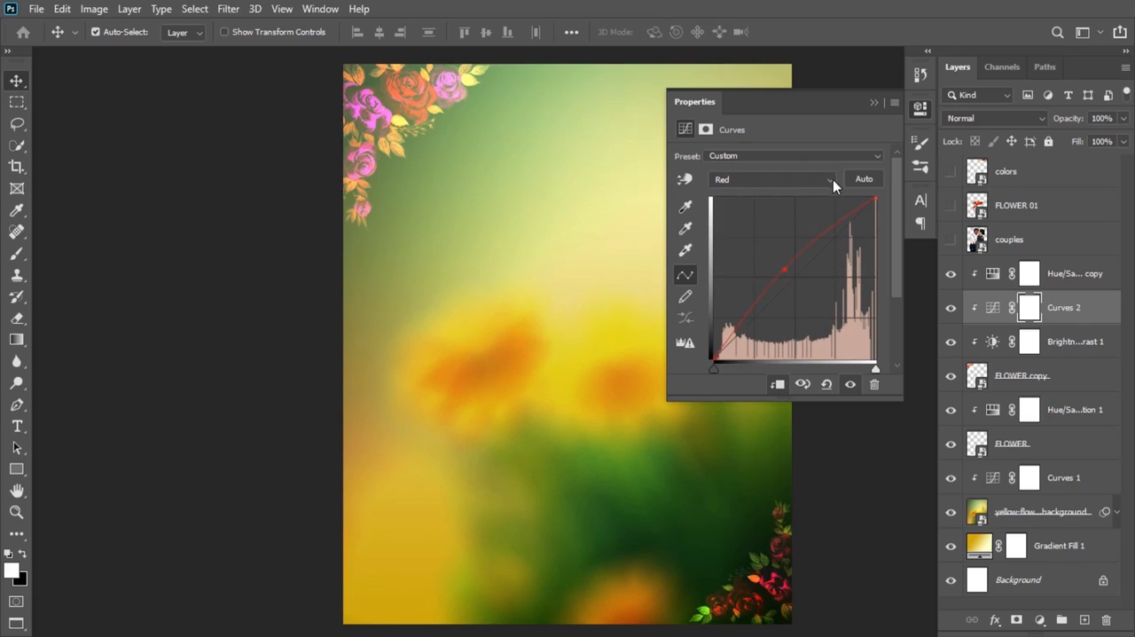
left_click(874, 103)
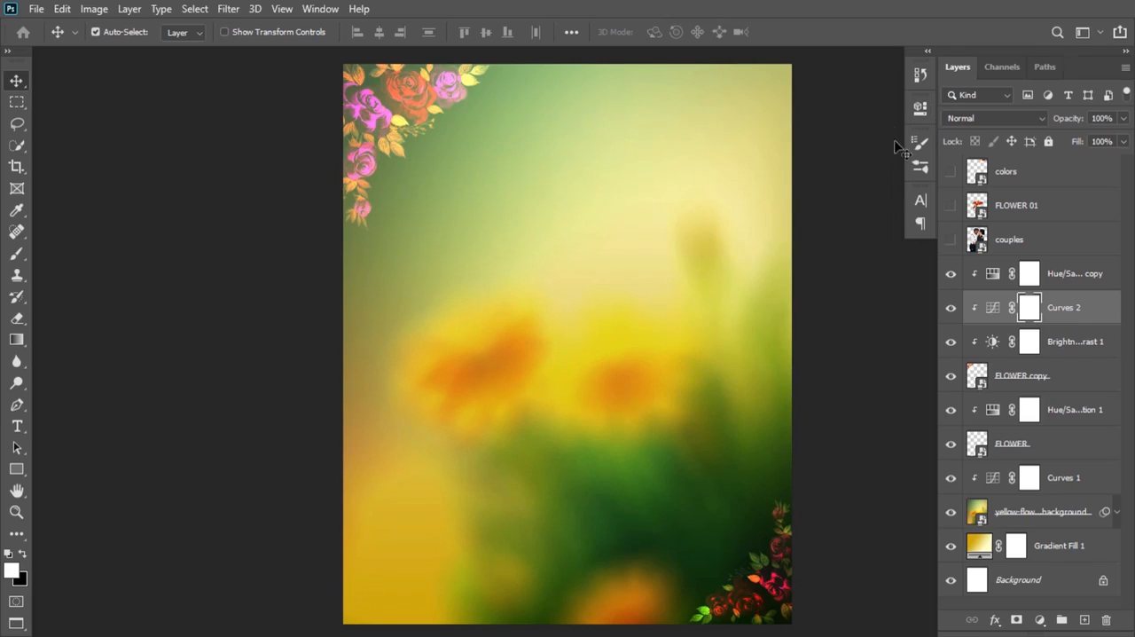
Step: Add a clipped Selective Color adjustment above Curves 2 and set its Yellows to cyan +94% and yellow -45%
left_click(1040, 619)
left_click(1038, 604)
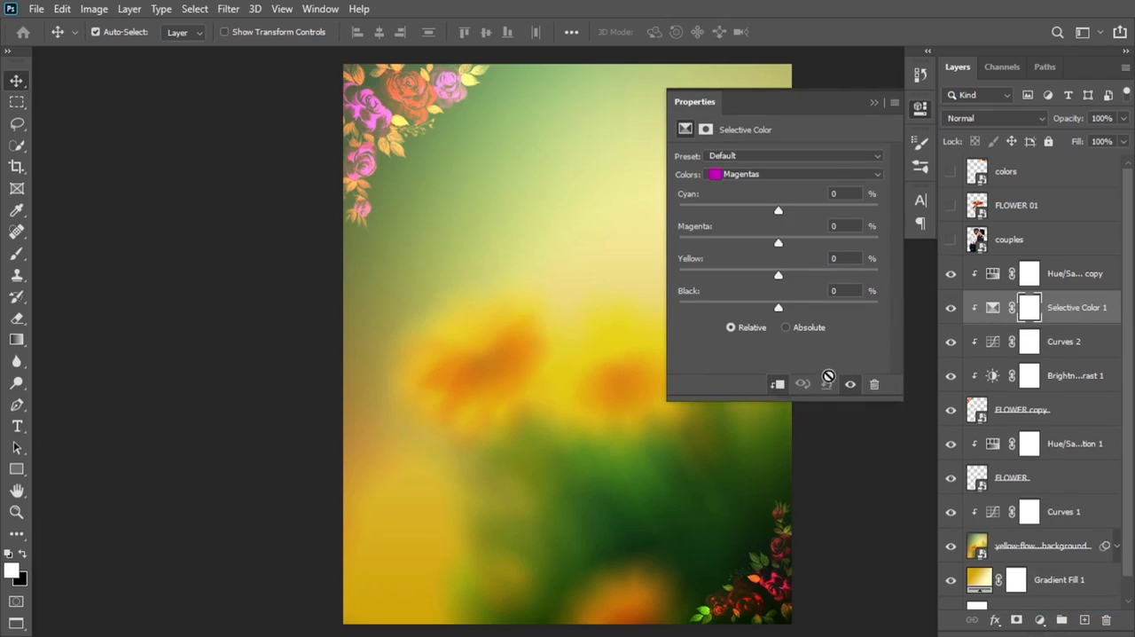
left_click(818, 174)
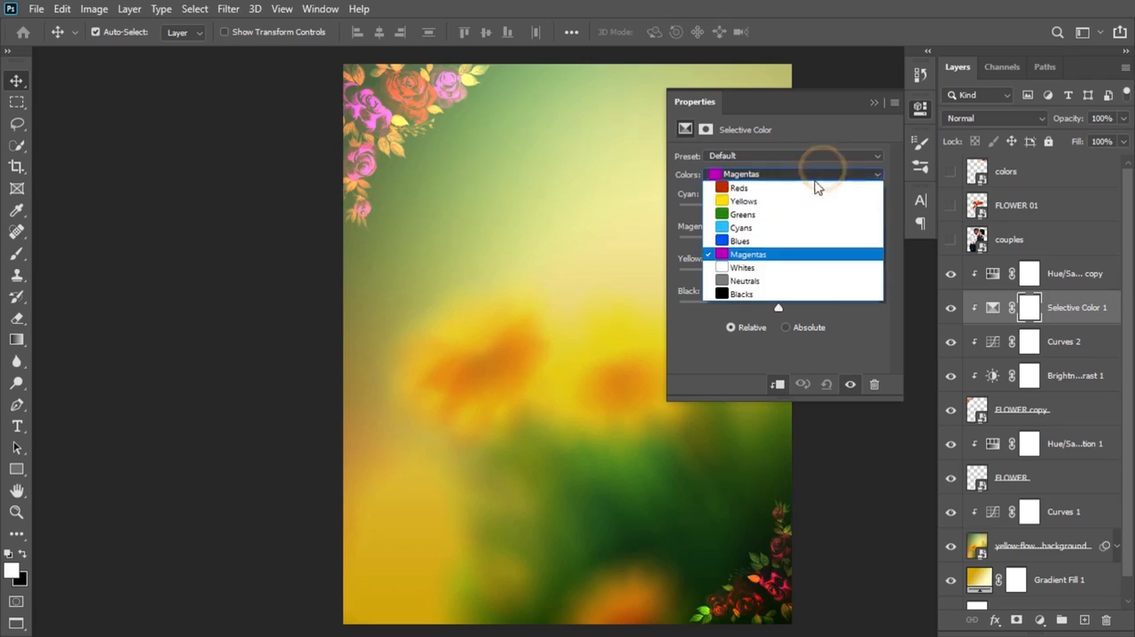
left_click(800, 202)
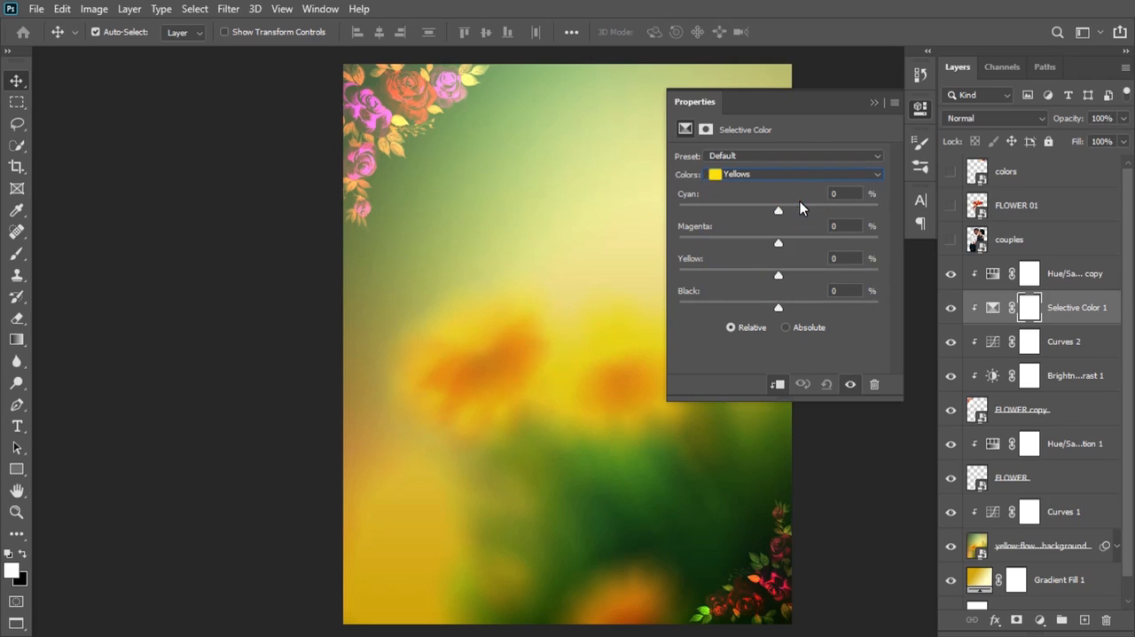
left_click_drag(780, 208, 795, 208)
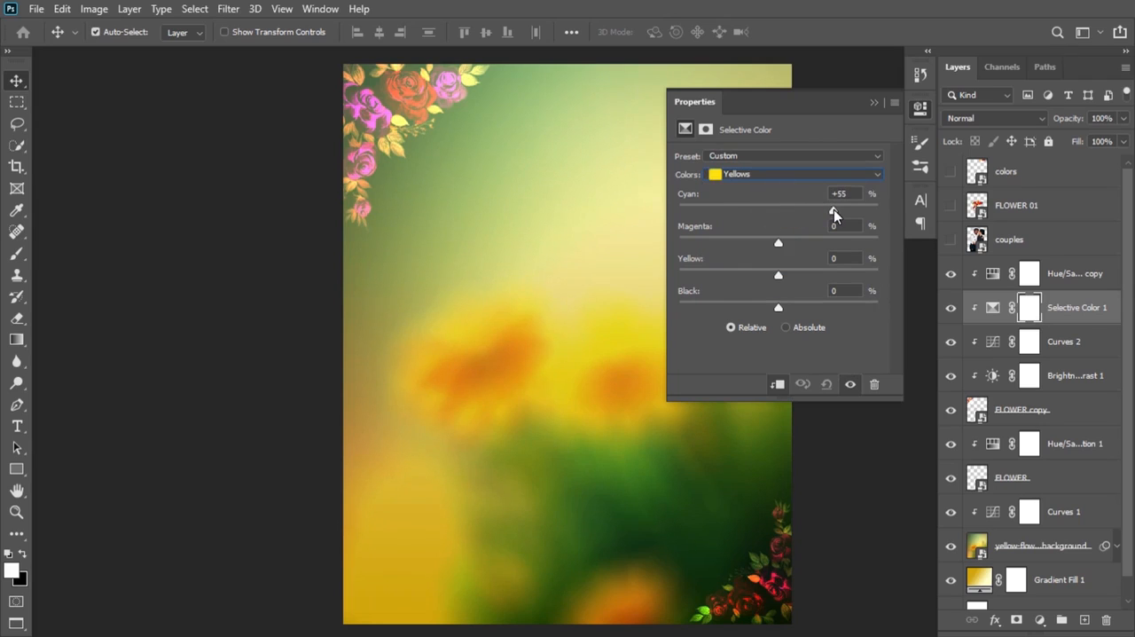
left_click_drag(837, 209, 873, 209)
left_click_drag(778, 274, 736, 275)
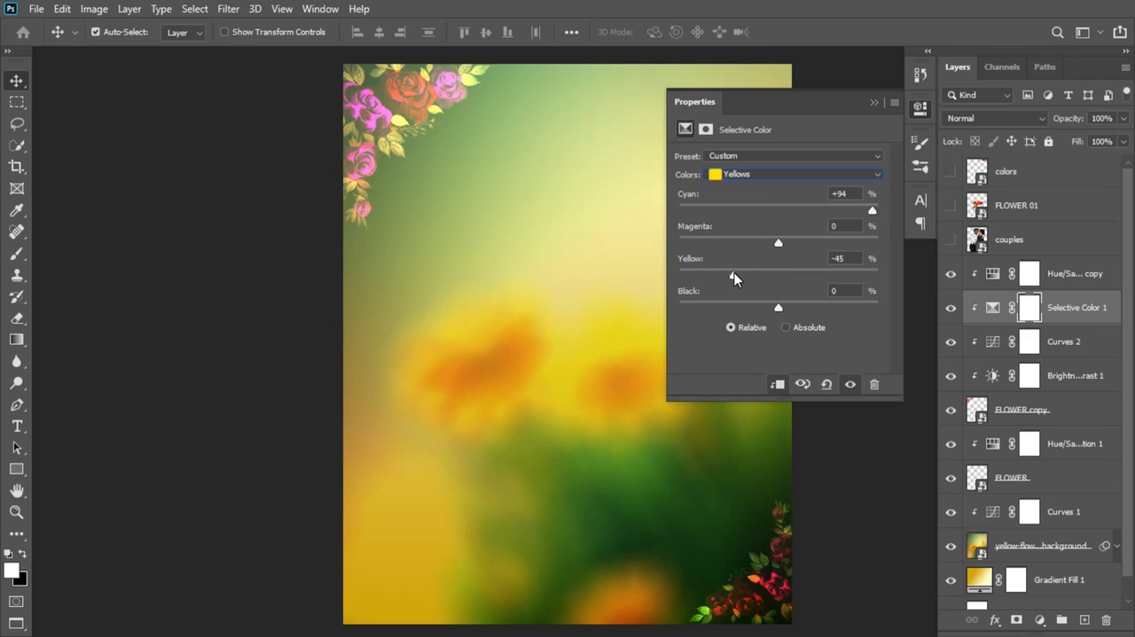
Step: Set the Greens in the Selective Color adjustment to magenta -97% and yellow -100%
left_click(831, 174)
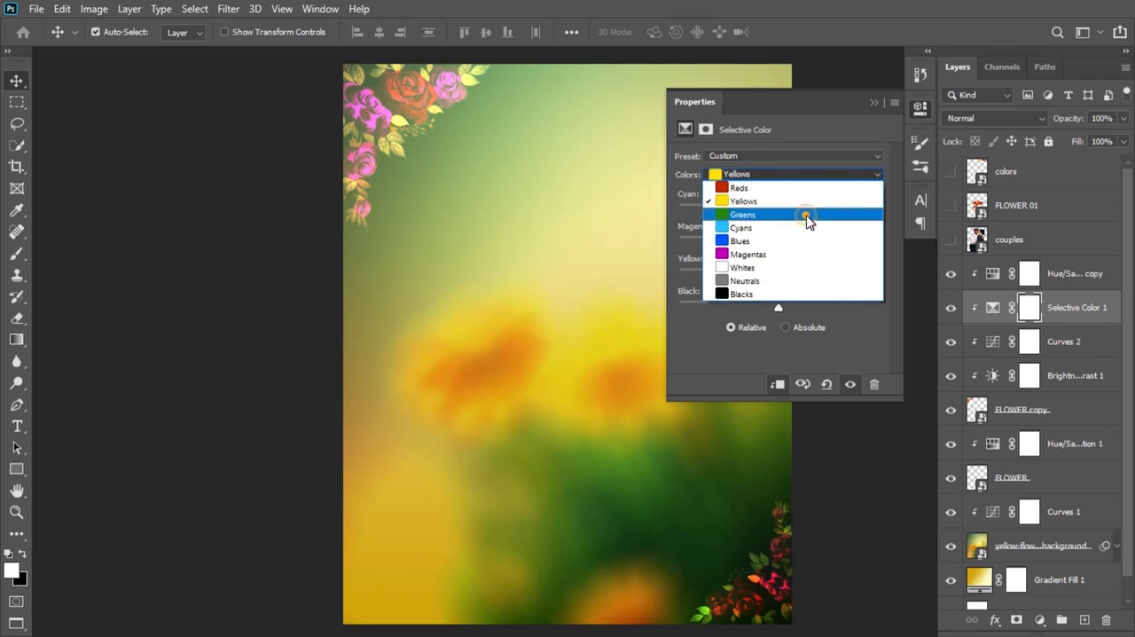
left_click(807, 216)
left_click_drag(777, 242, 687, 243)
left_click_drag(779, 273, 683, 246)
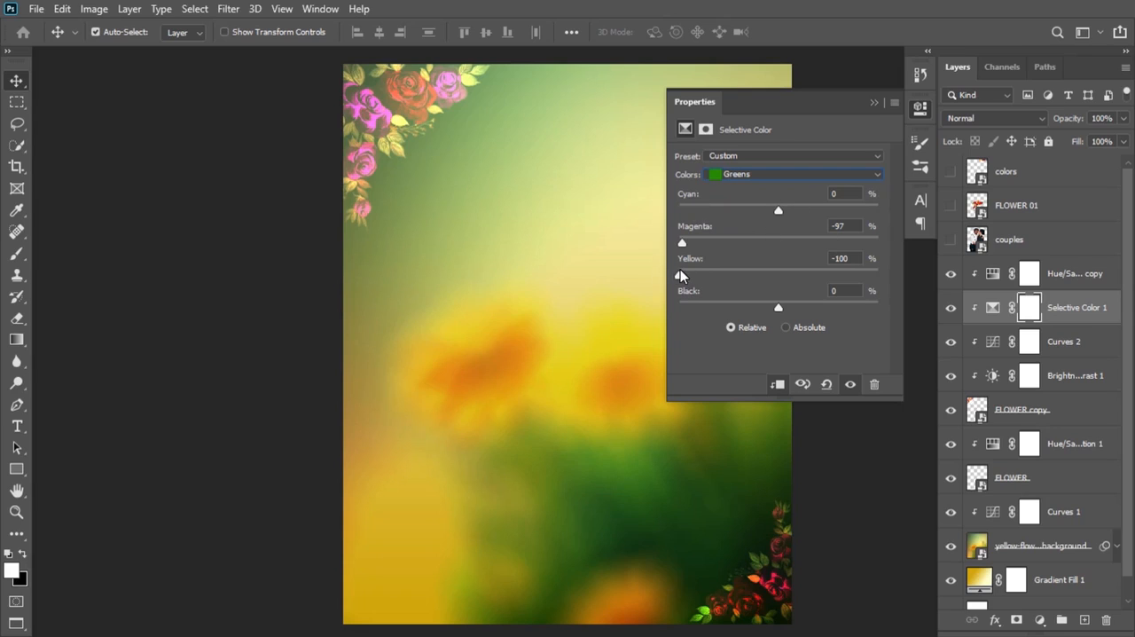
left_click_drag(681, 277, 659, 287)
Step: Lower the magenta amount of the Selective Color adjustment's Magentas range almost to its minimum
left_click(871, 174)
left_click(834, 255)
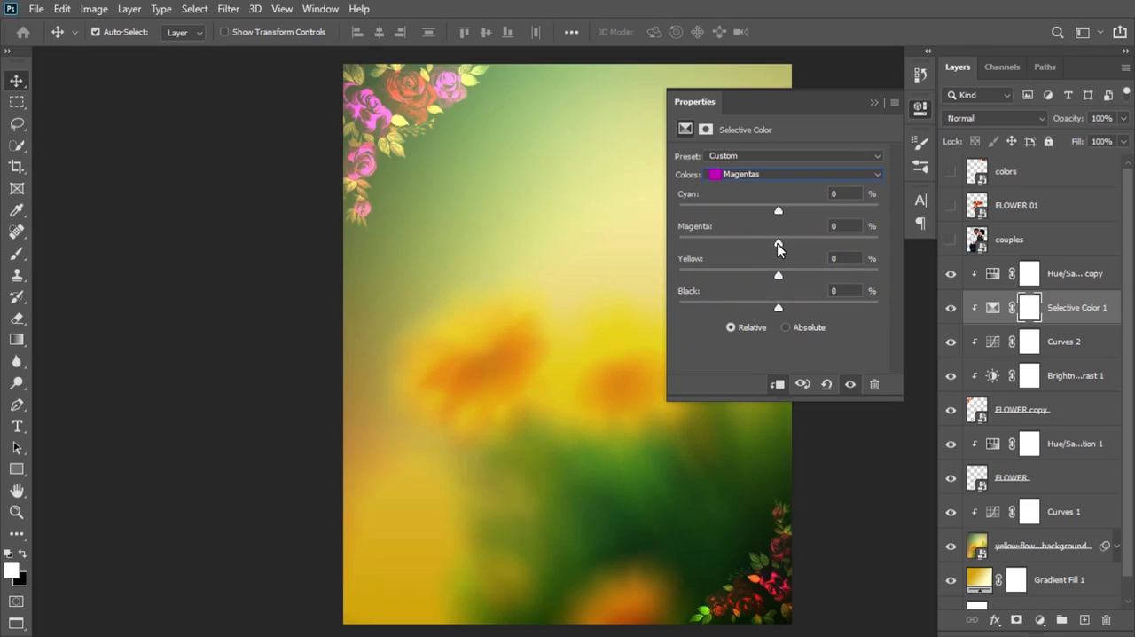
left_click_drag(778, 241, 694, 240)
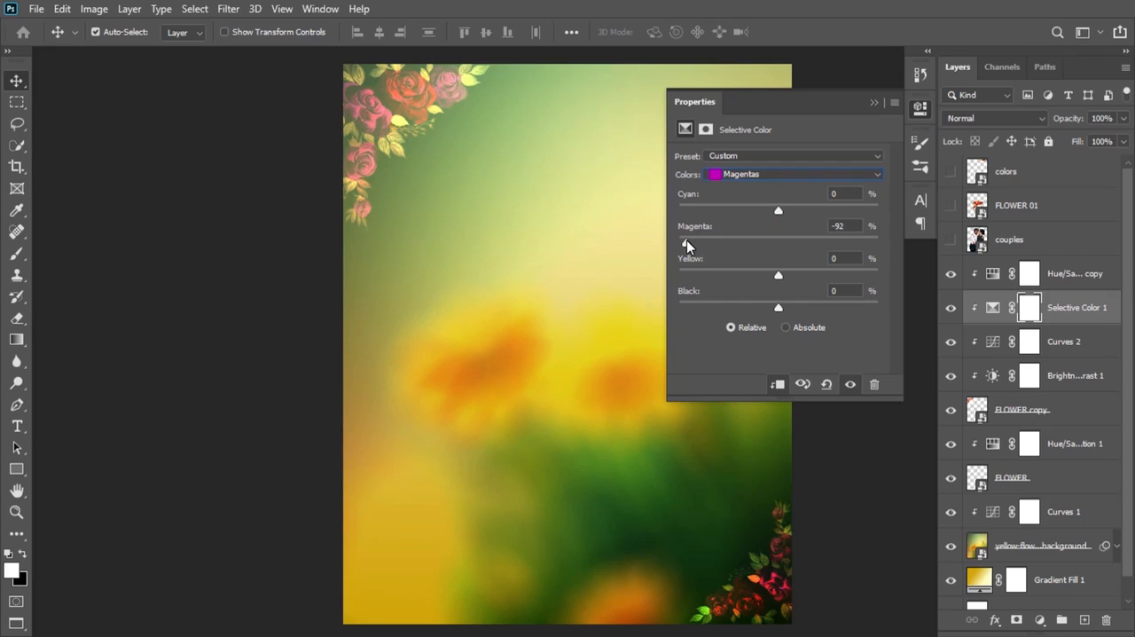
left_click_drag(686, 241, 683, 241)
left_click(873, 105)
Step: Add a clipped Levels adjustment above the copied Hue/Saturation layer with input black 51 and input white 213
left_click(1084, 271)
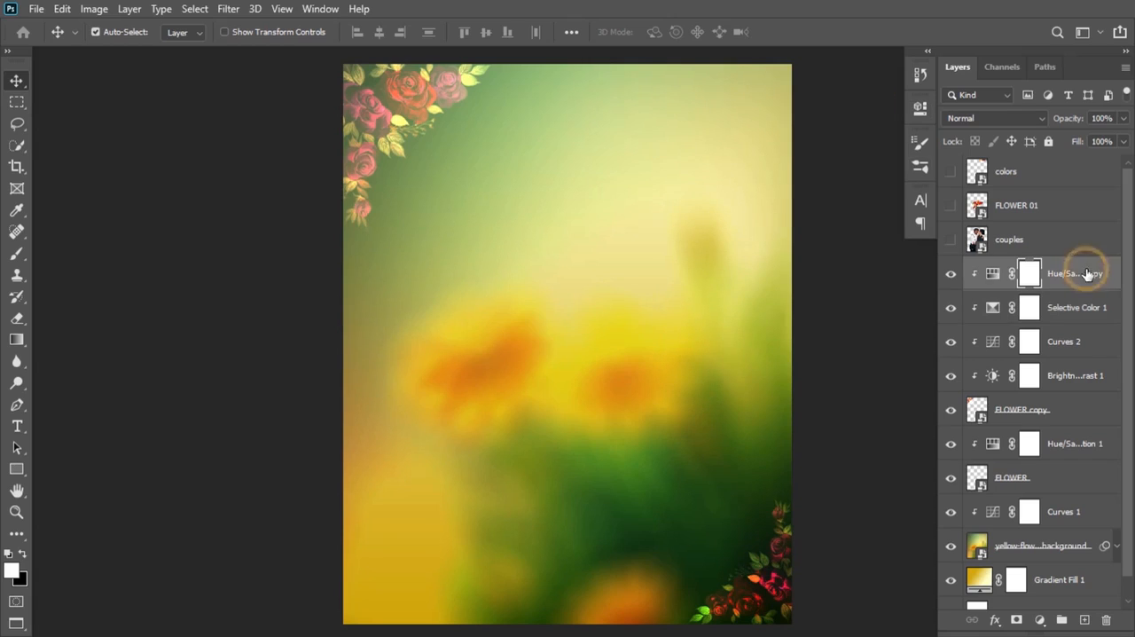
left_click(951, 274)
left_click(951, 274)
left_click(1039, 619)
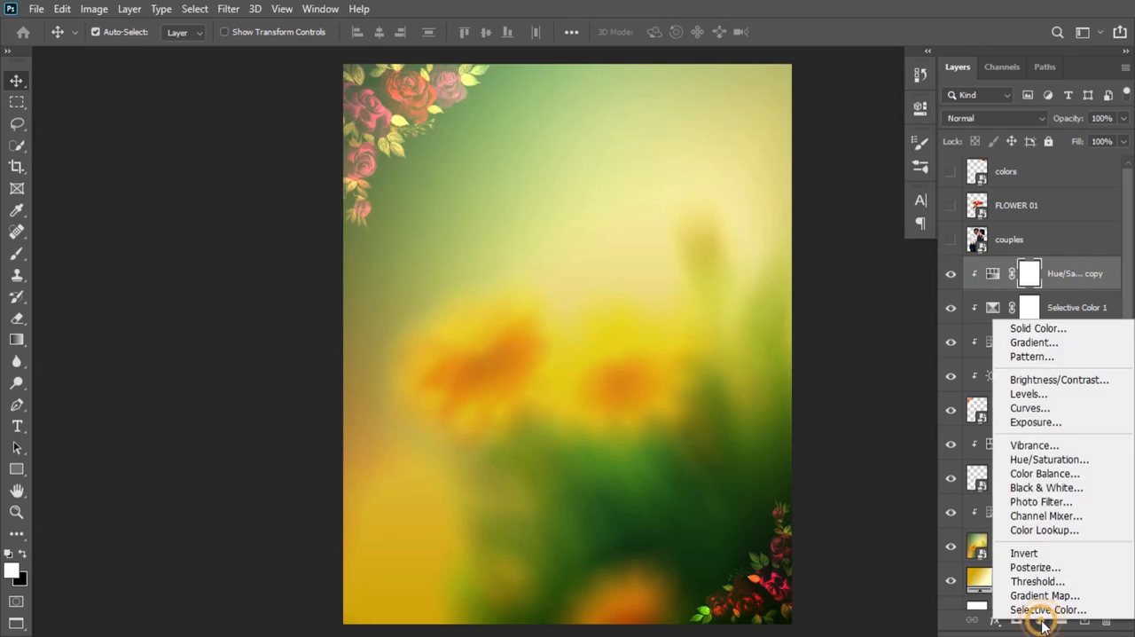
left_click(1064, 394)
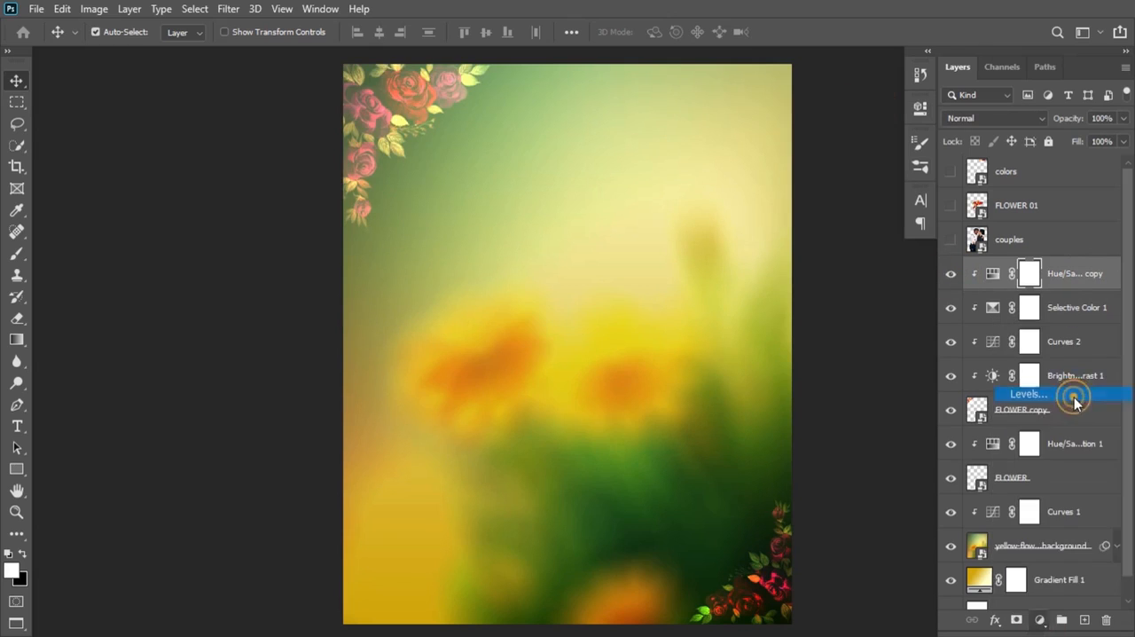
left_click_drag(701, 277, 725, 275)
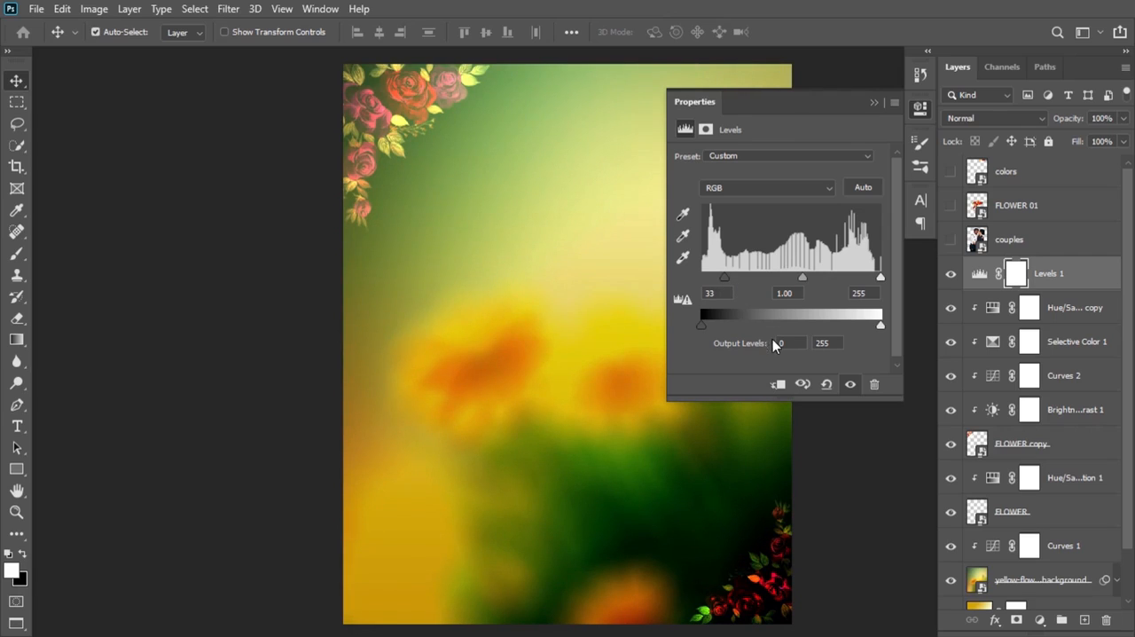
left_click(780, 385)
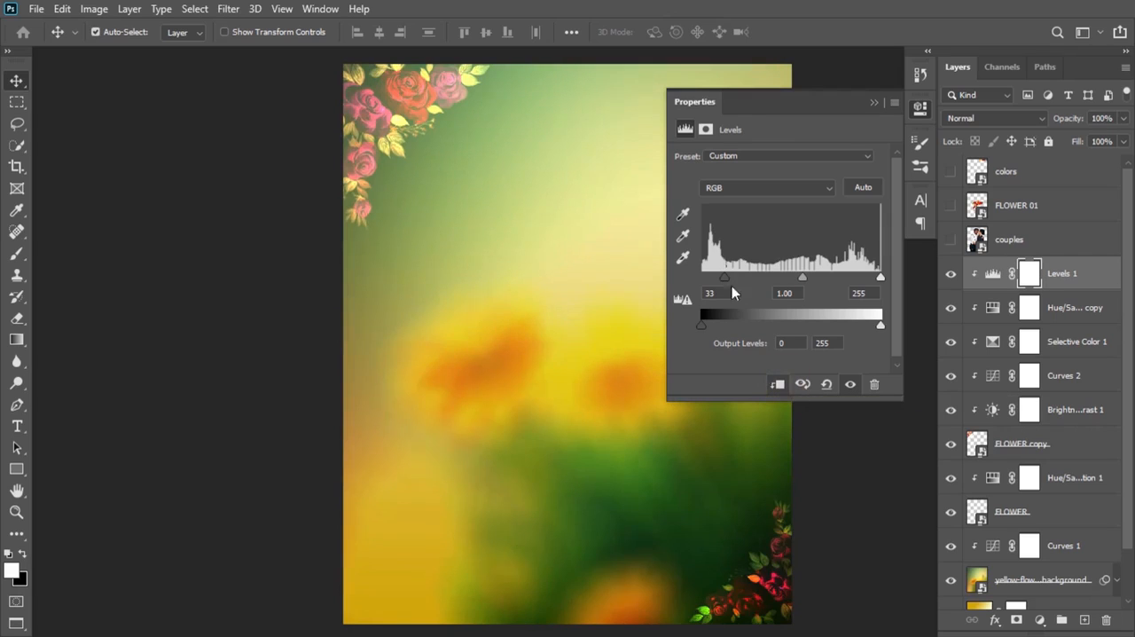
left_click_drag(725, 281, 736, 276)
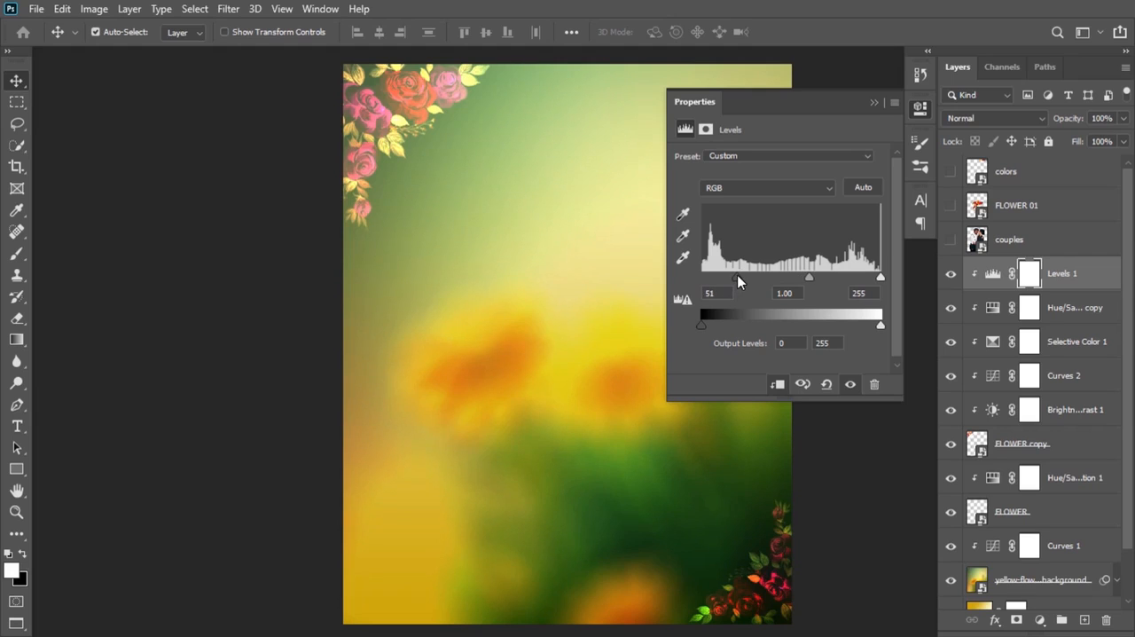
left_click_drag(878, 278, 852, 275)
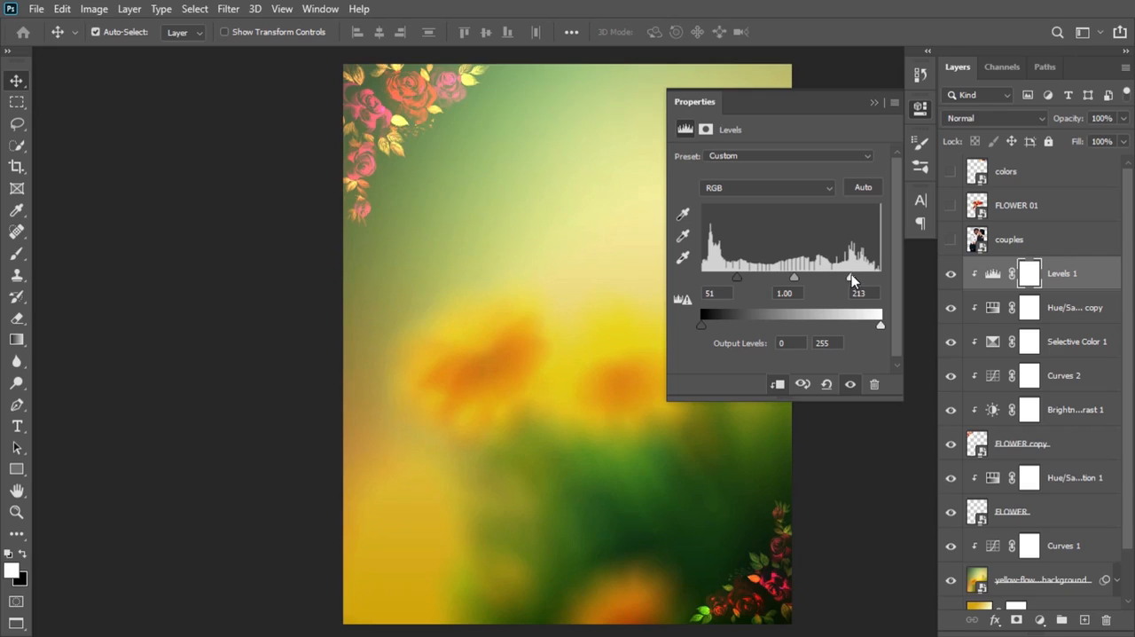
left_click(876, 103)
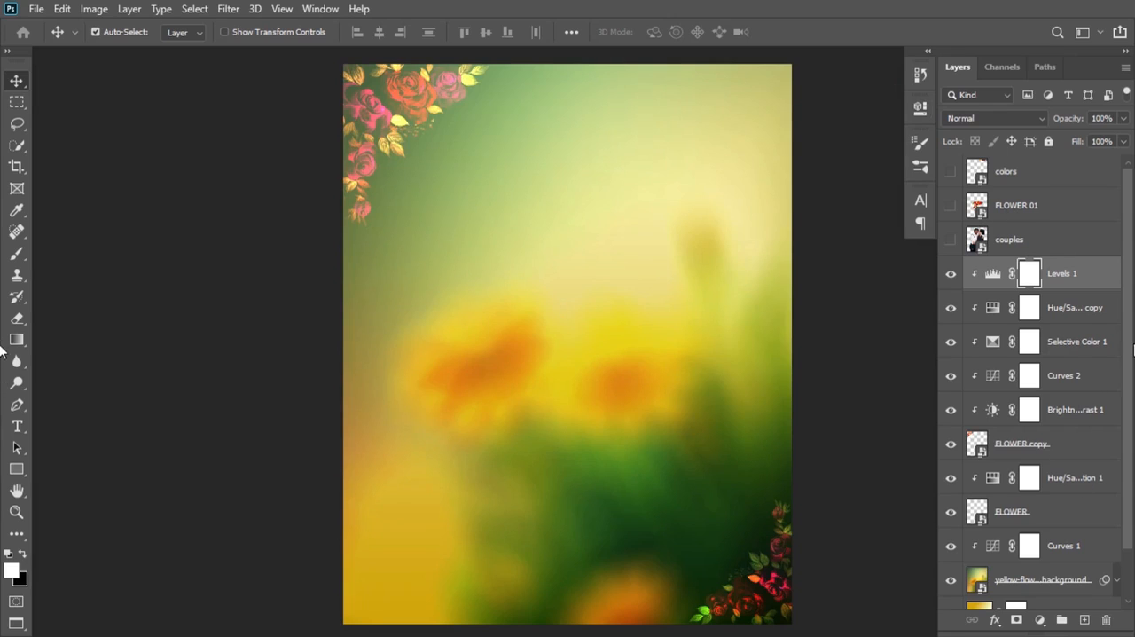
Step: Group all layers from Levels 1 down to Gradient Fill 1 and name the group BG
scroll(1119, 311, "down", 1)
left_click(1115, 263)
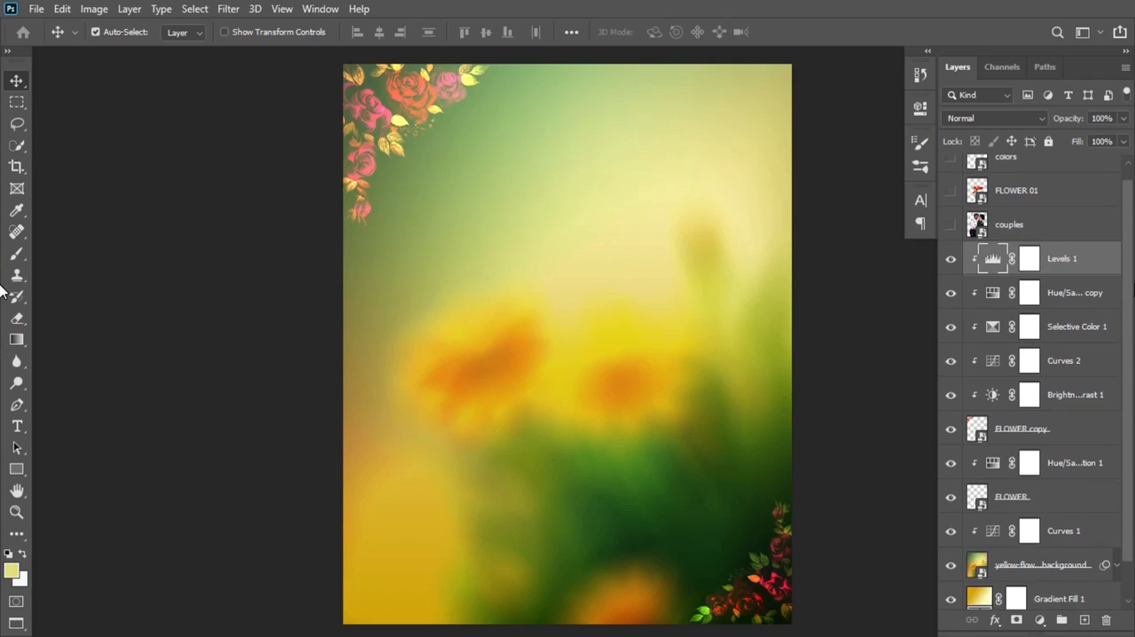
left_click_drag(1129, 283, 1123, 381)
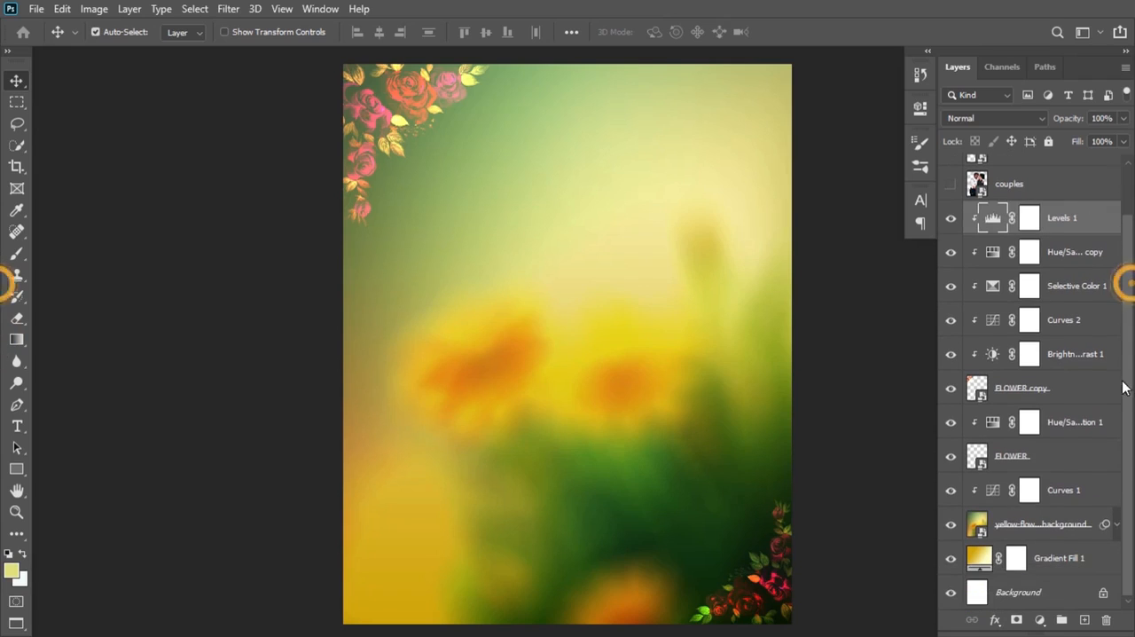
left_click(1062, 559, "shift")
key("ctrl+g")
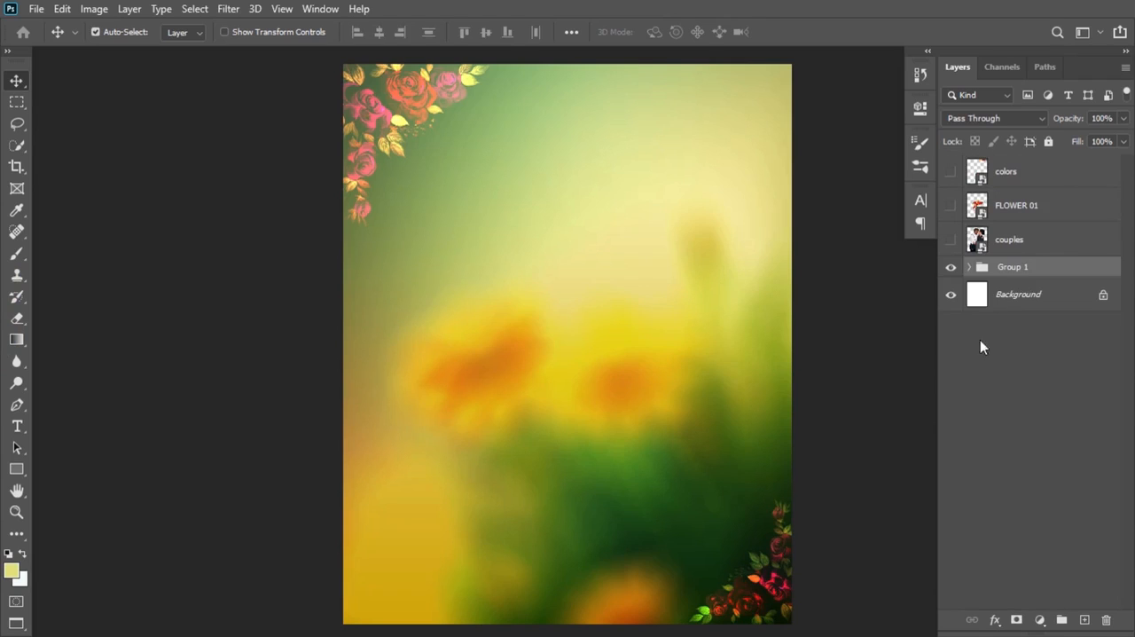
double_click(1011, 266)
type("B")
key("Return")
Step: Show the couples layer, scale it to 86.68% and place it against the canvas's lower-left edge
left_click(952, 242)
left_click(1039, 246)
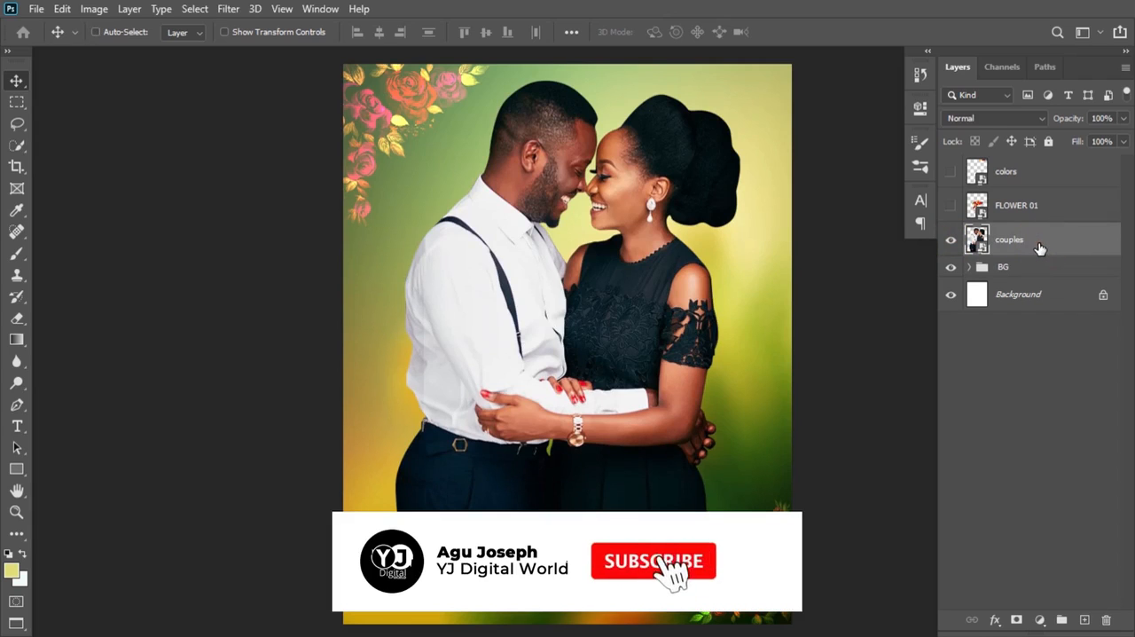
key("ctrl+t")
left_click_drag(679, 278, 622, 347)
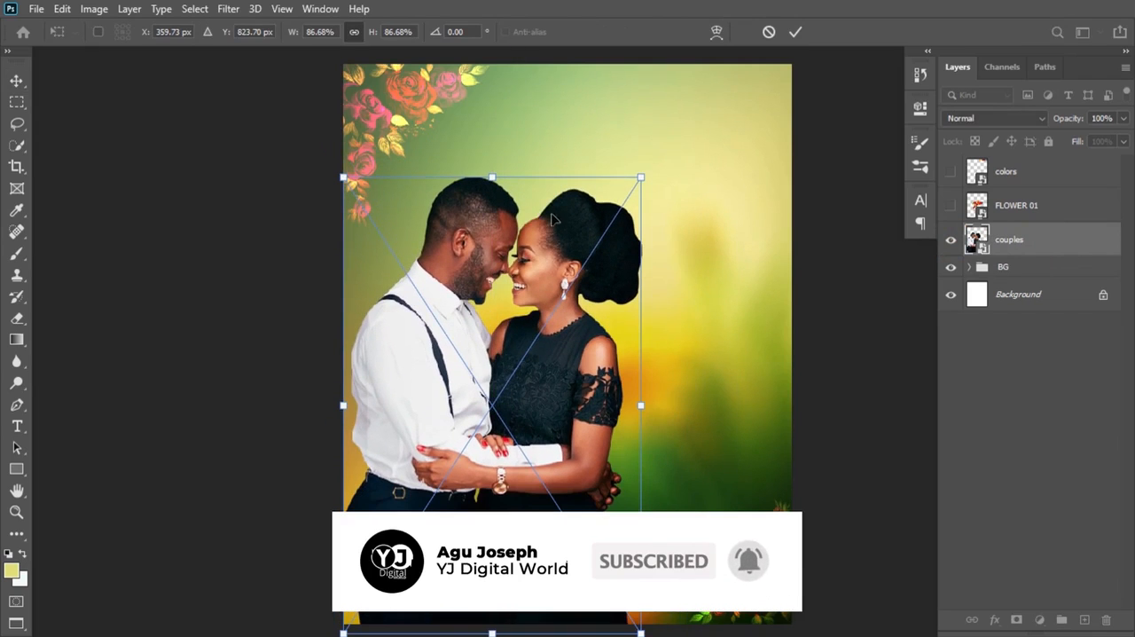
double_click(552, 224)
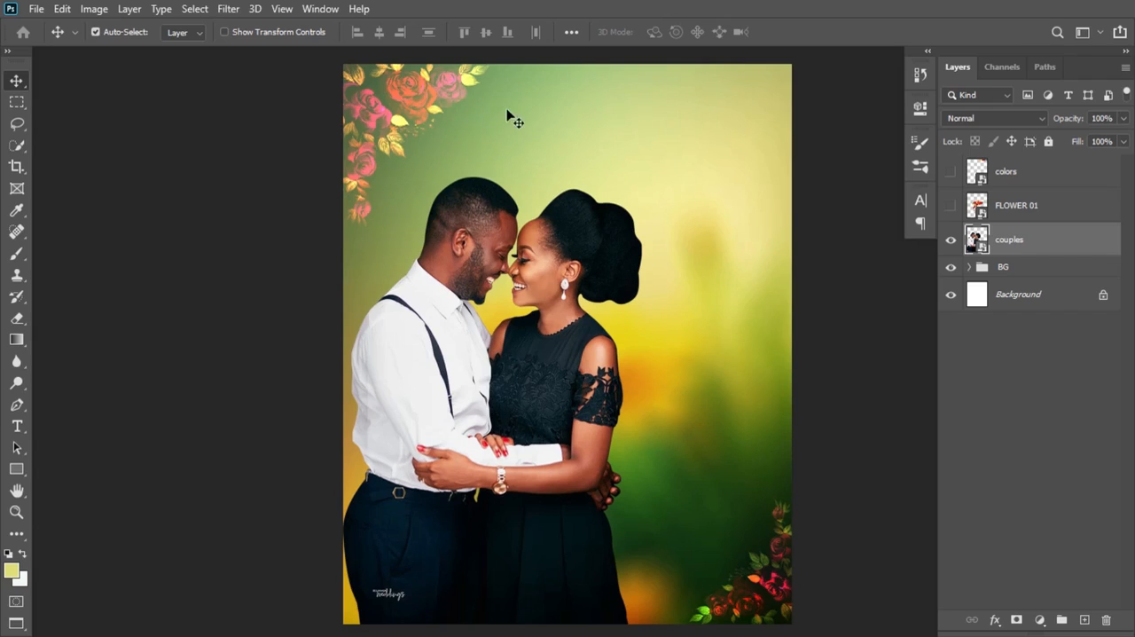
Step: Add an unclipped Curves adjustment above Curves 1 in the BG group, pull its RGB midtones down and invert its mask to black
left_click(970, 267)
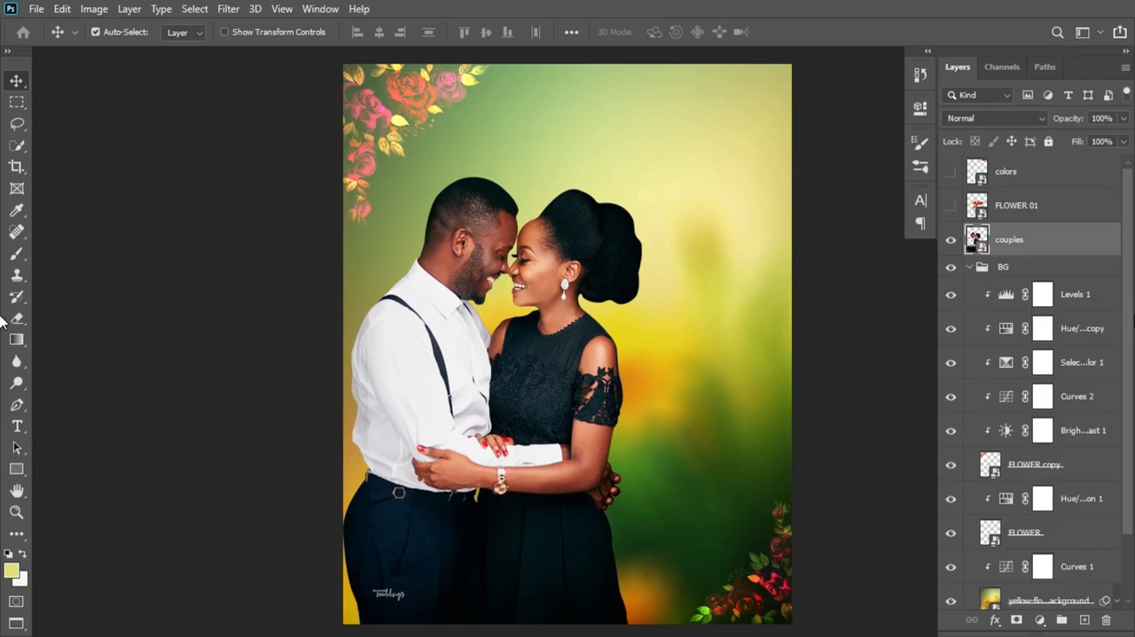
left_click_drag(1128, 274, 1133, 374)
left_click(1106, 485)
left_click(951, 491)
left_click(950, 491)
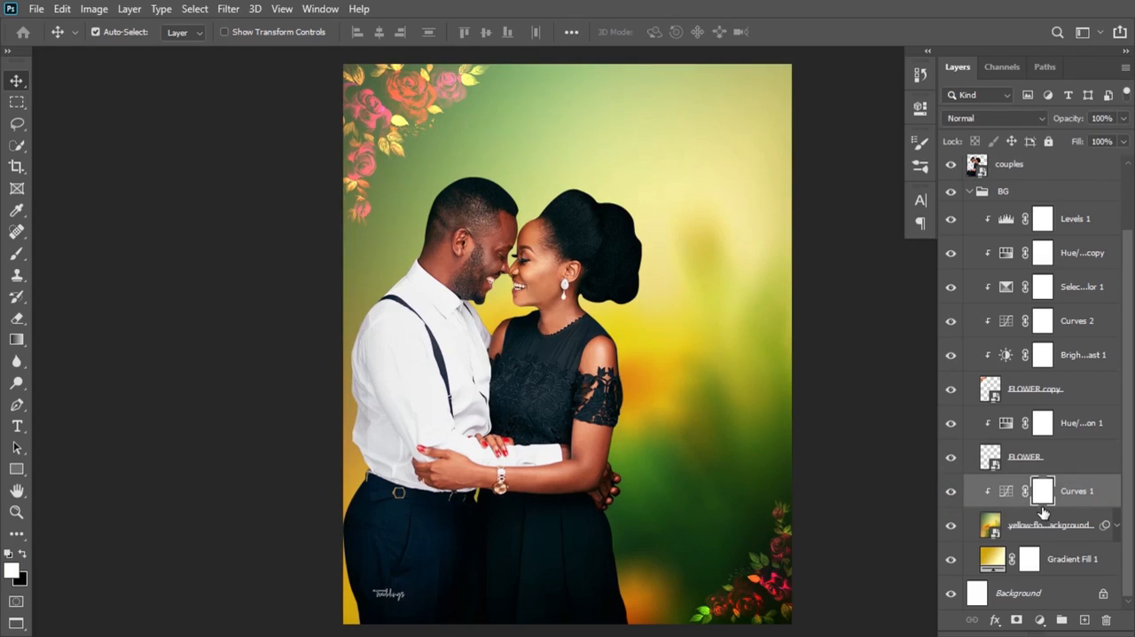
left_click(1039, 619)
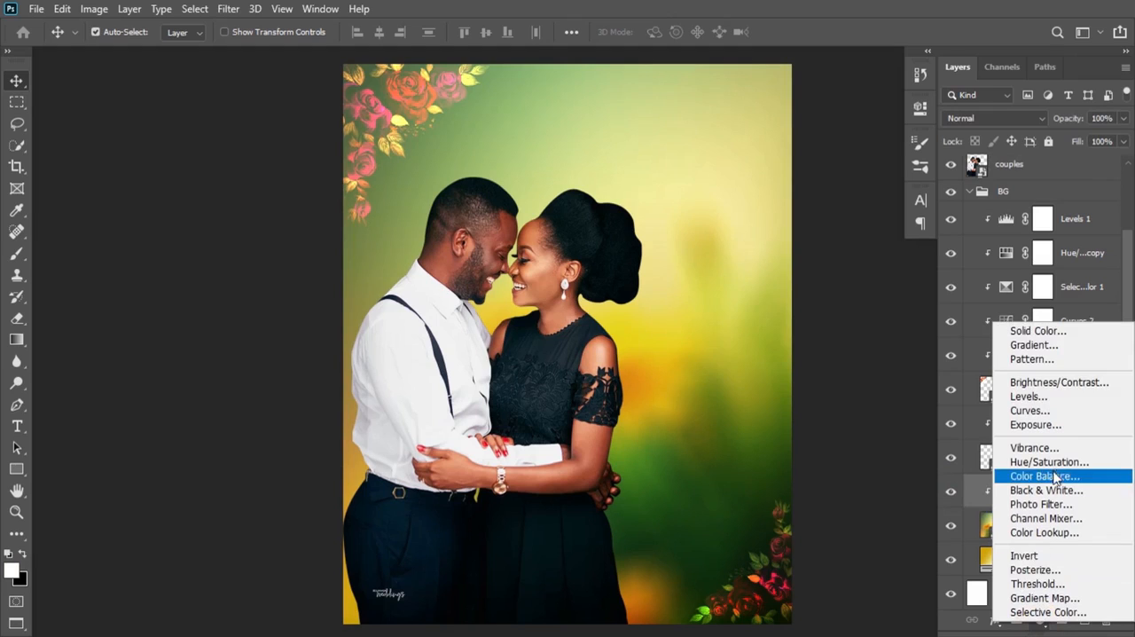
left_click(1029, 410)
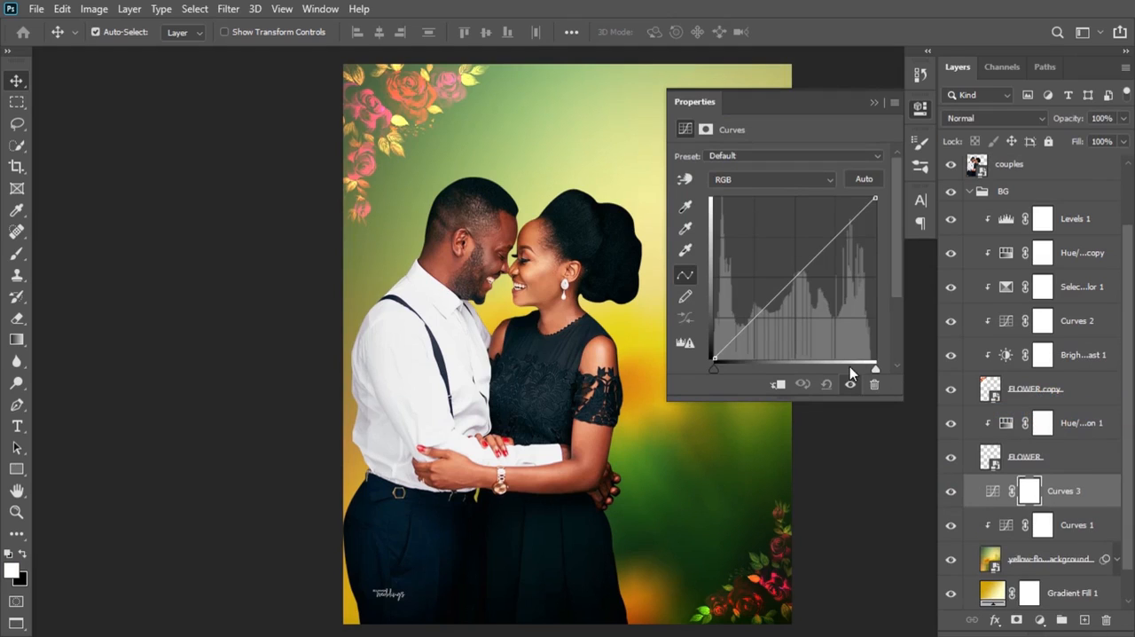
left_click_drag(792, 281, 794, 307)
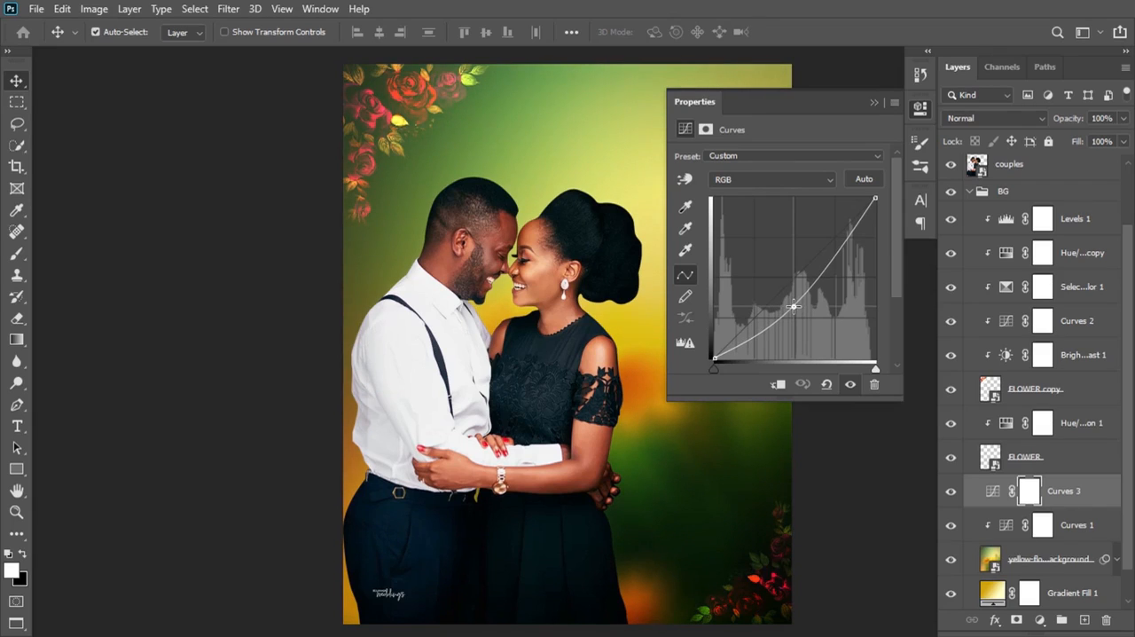
left_click(873, 102)
key("ctrl+i")
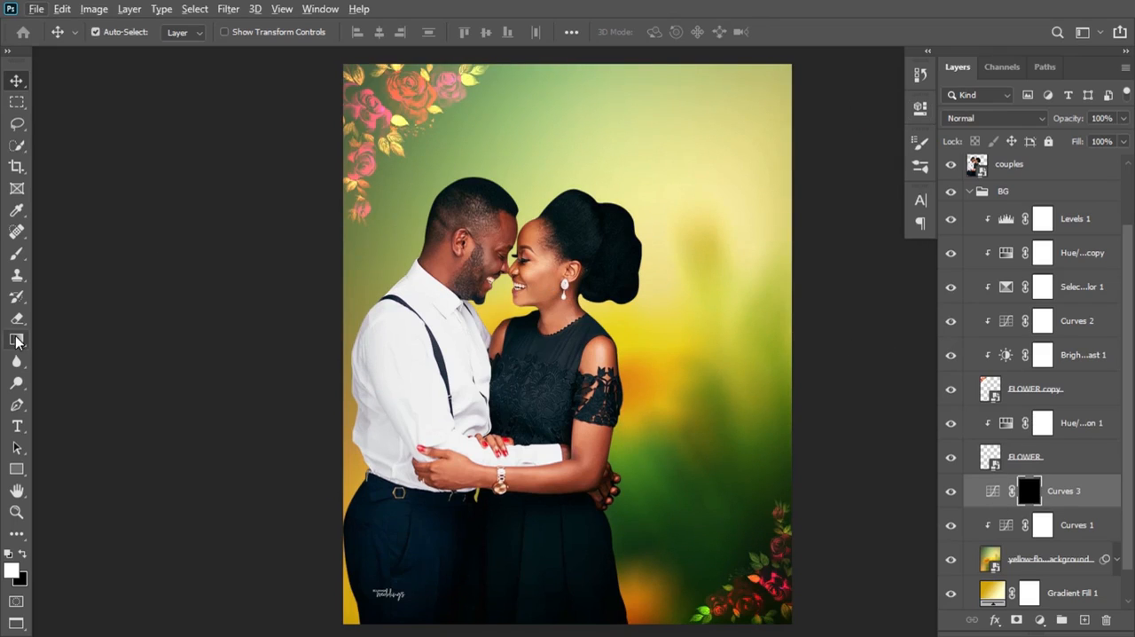
Step: Paint white on the Curves 3 mask with a 300 px Soft Round brush at 12% flow to darken the poster's upper-left corner
left_click(17, 253)
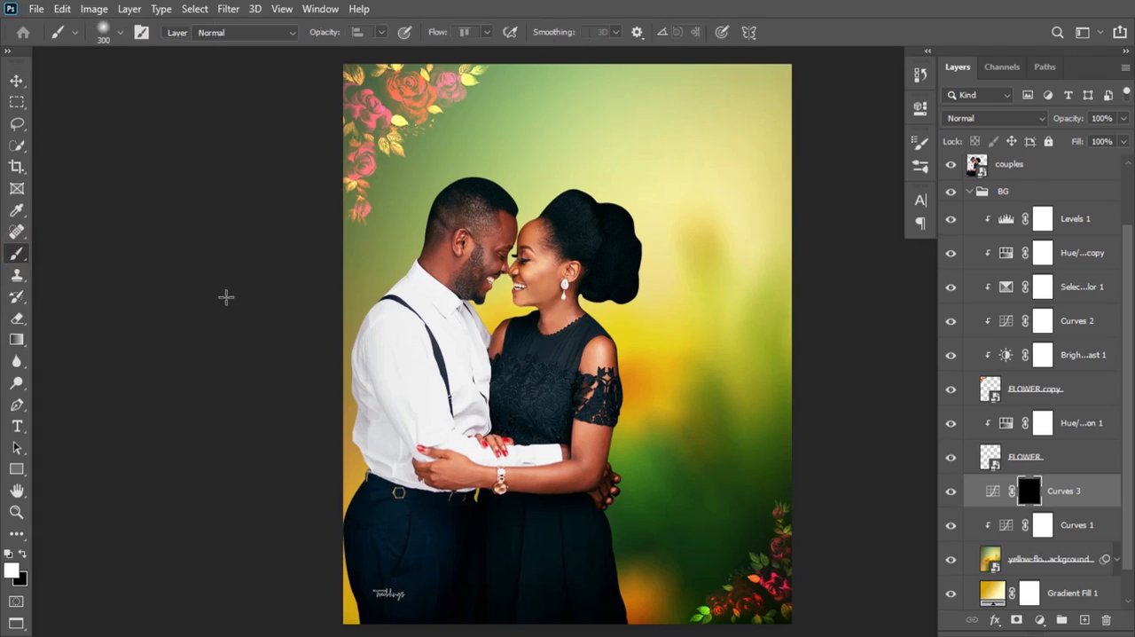
right_click(445, 261)
left_click(531, 455)
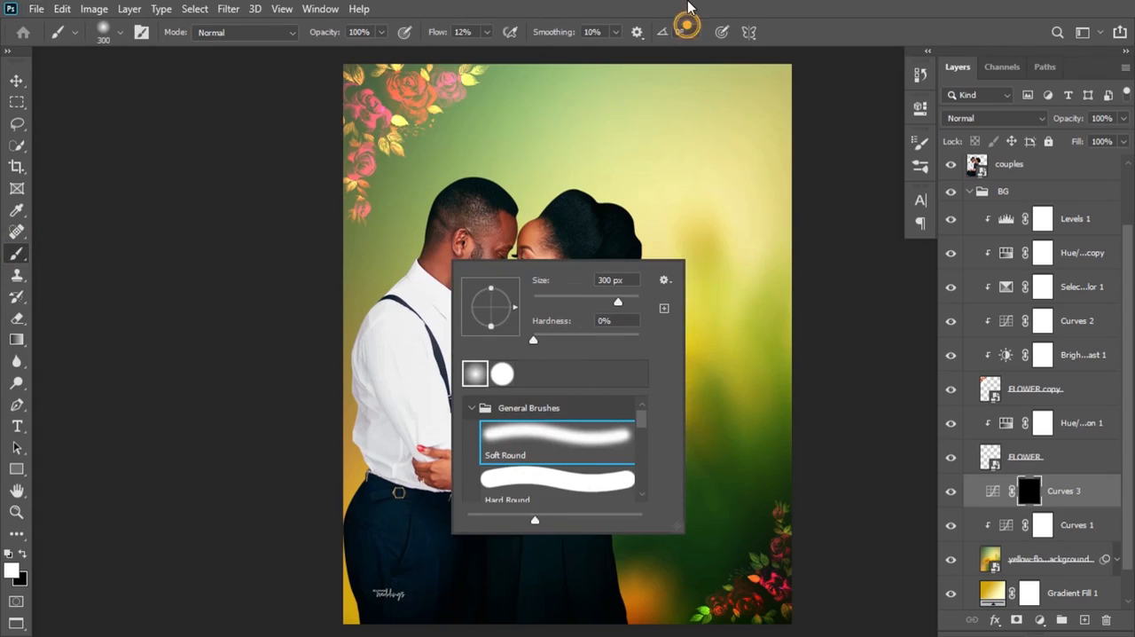
left_click(427, 32)
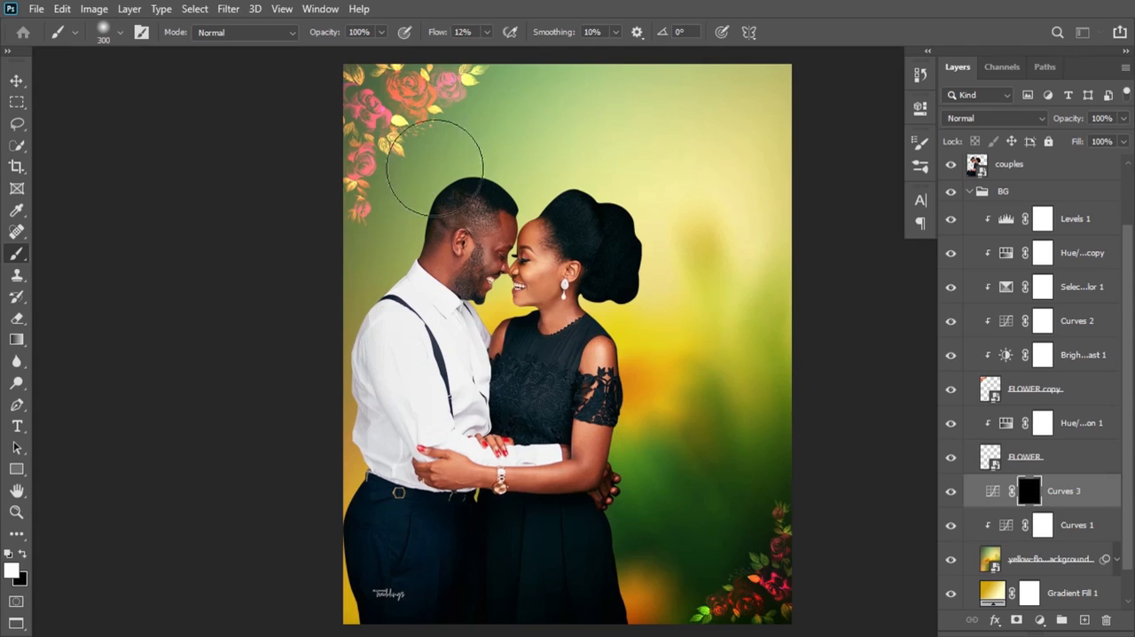
left_click(319, 205)
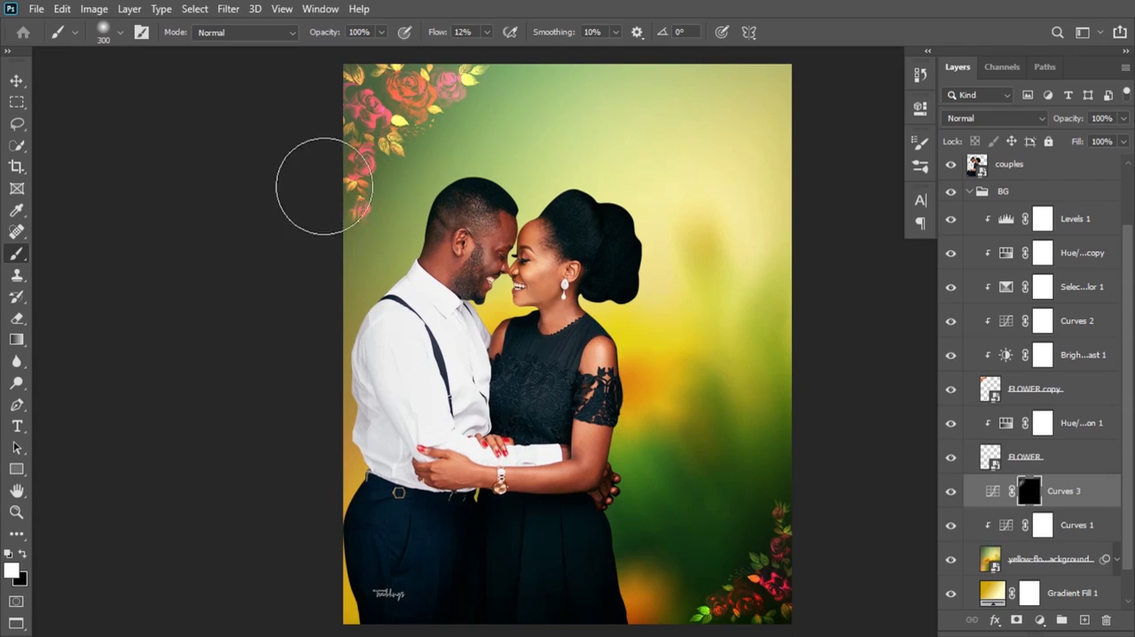
left_click(346, 224)
left_click_drag(326, 223, 551, 25)
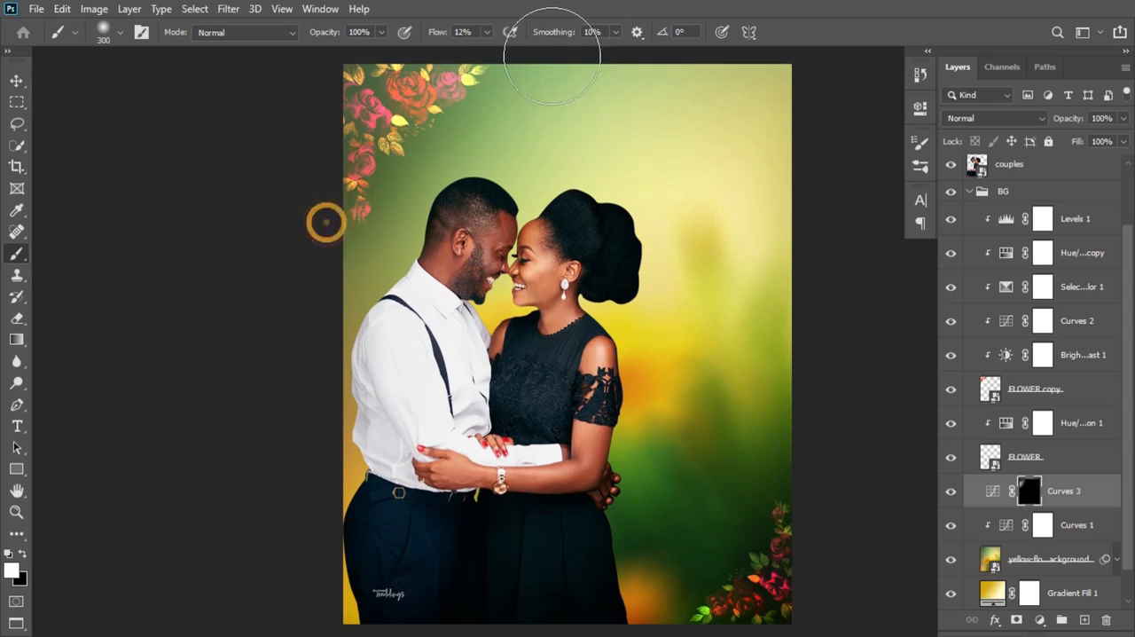
left_click_drag(342, 107, 473, 46)
left_click(293, 228)
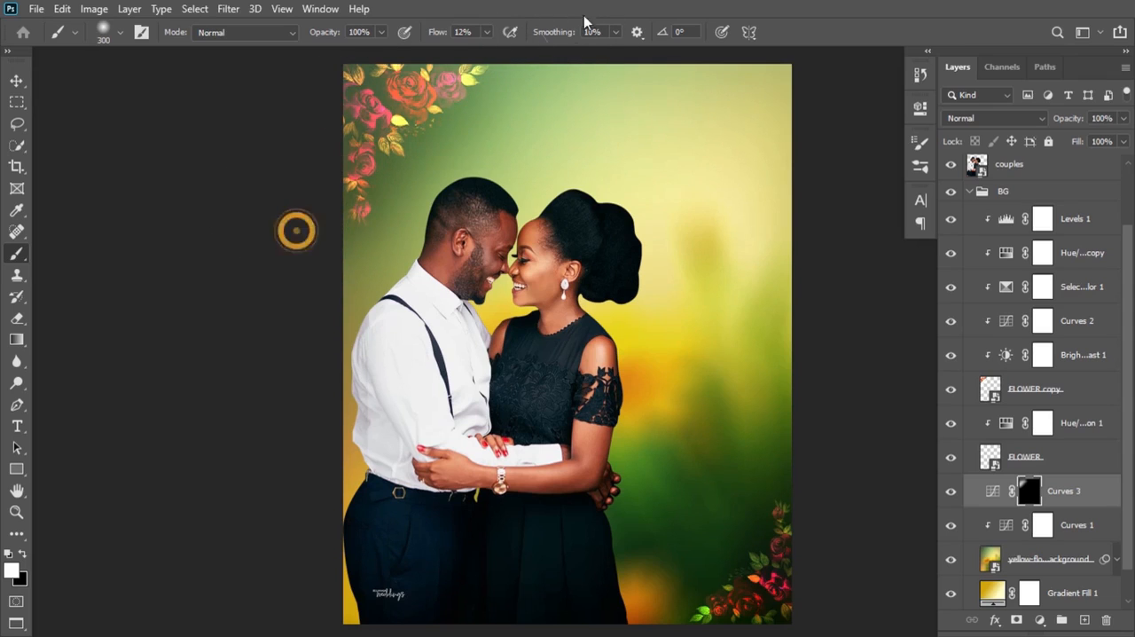
left_click_drag(337, 219, 559, 39)
left_click_drag(352, 99, 499, 79)
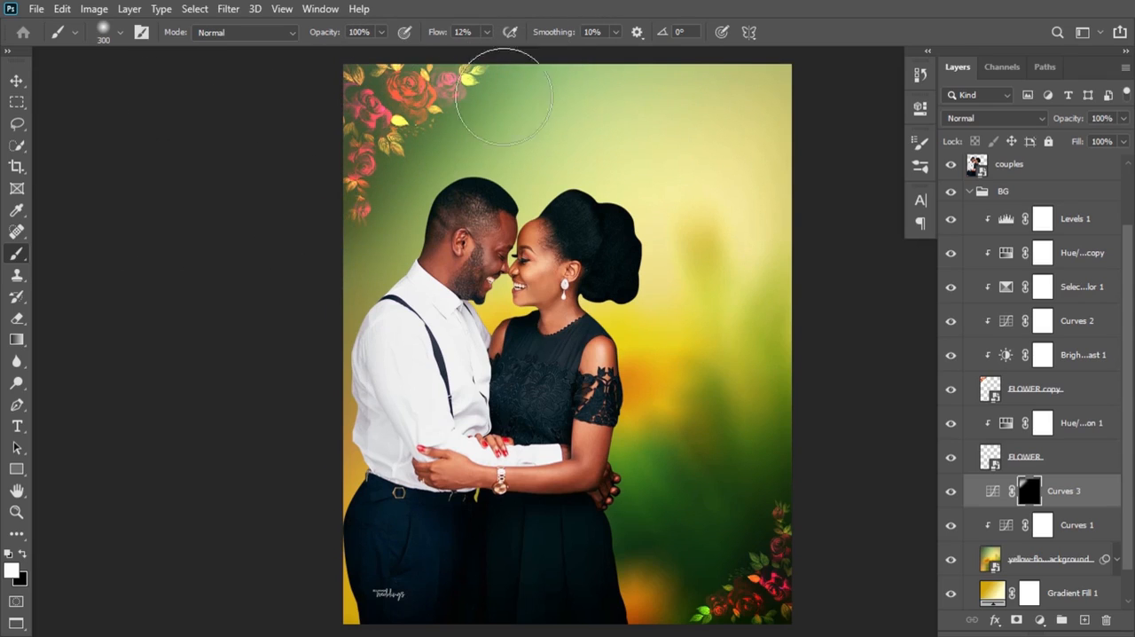
Step: Collapse the BG group and scale the couples layer up to 87.99%
left_click(16, 79)
left_click(971, 192)
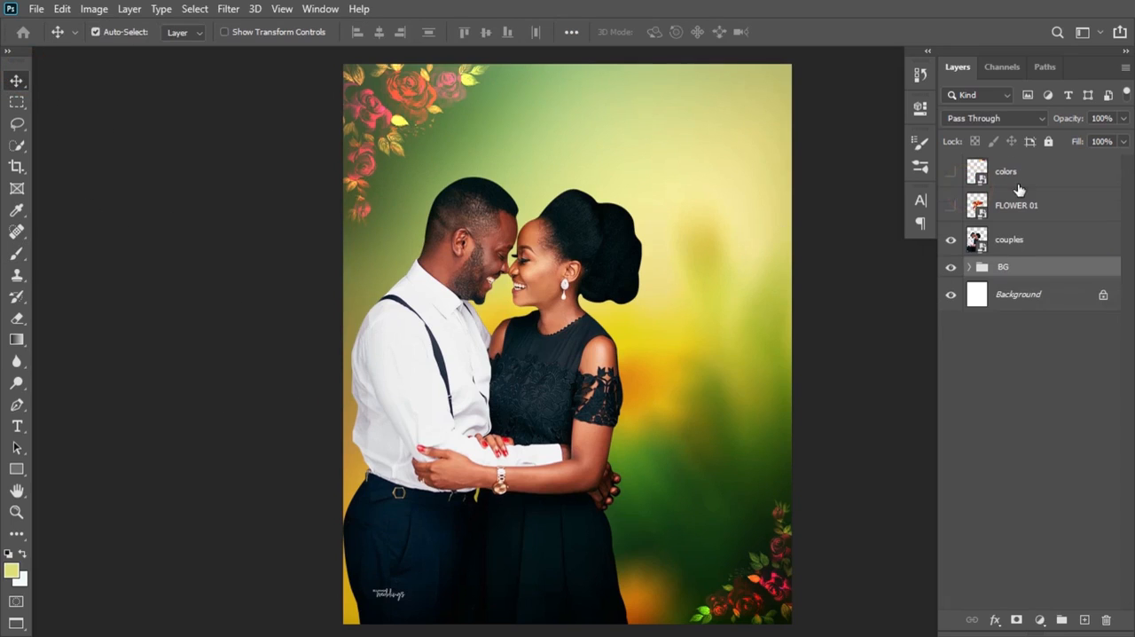
left_click(1024, 242)
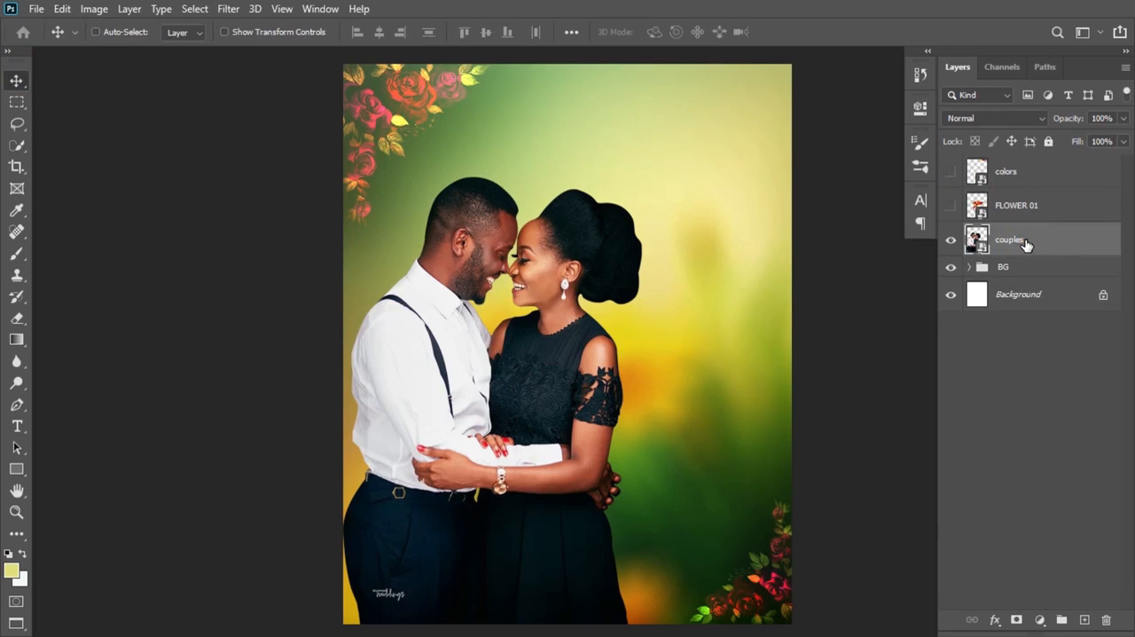
key("ctrl+t")
left_click_drag(639, 179, 646, 171)
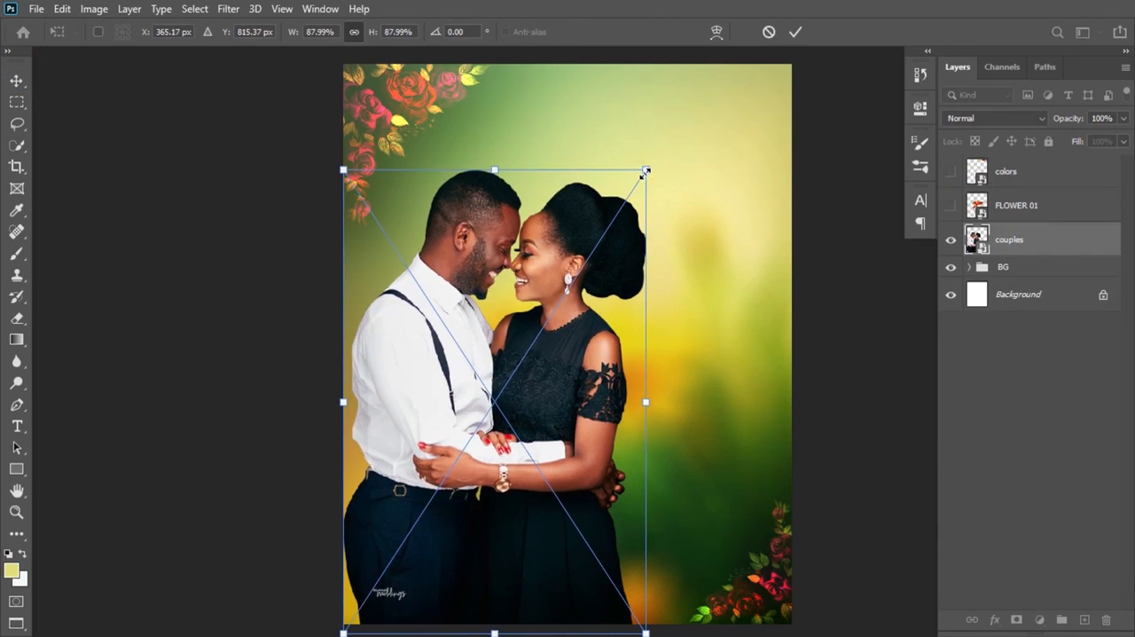
left_click(798, 32)
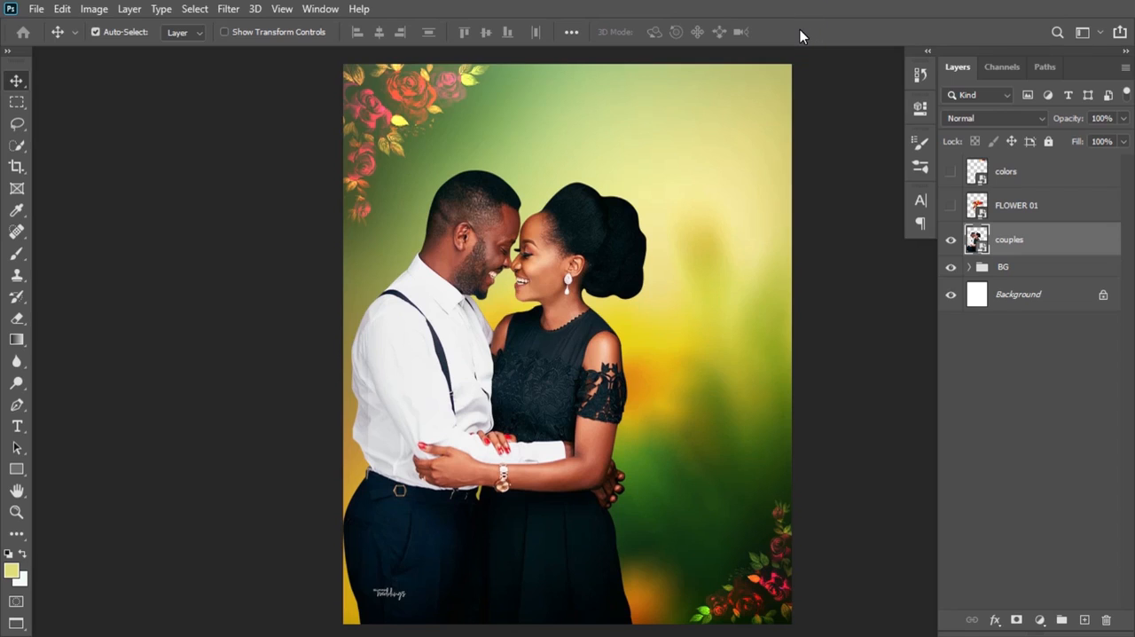
Step: Show the FLOWER 01 layer, shrink it to a tiny rose sprig and place it above and beside the woman's hair
left_click(951, 208)
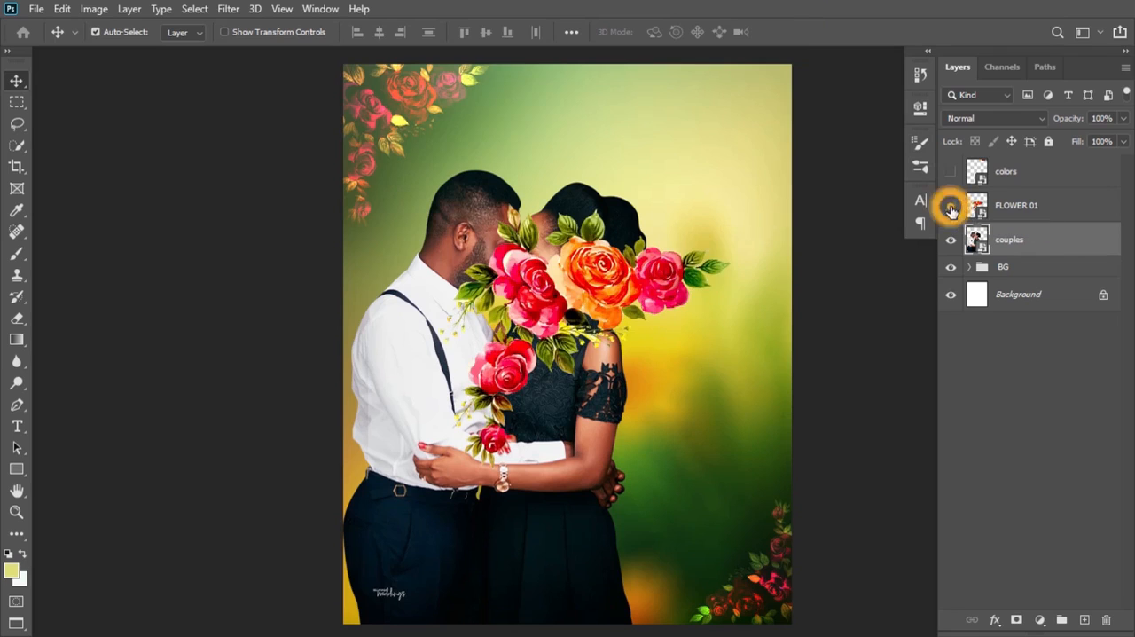
left_click(1019, 212)
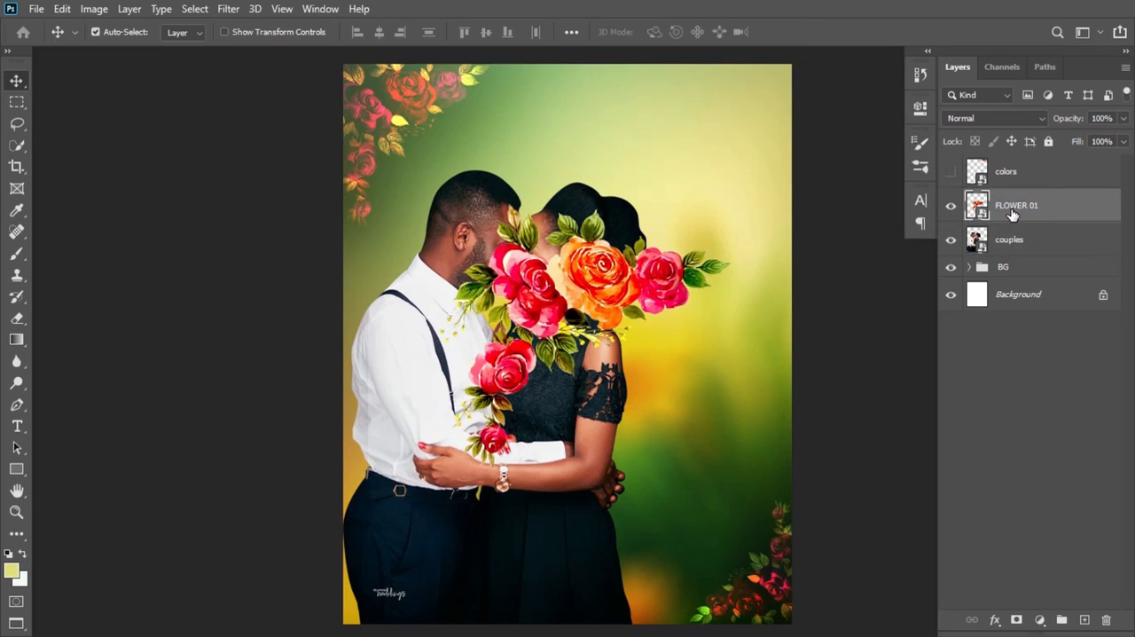
key("ctrl+t")
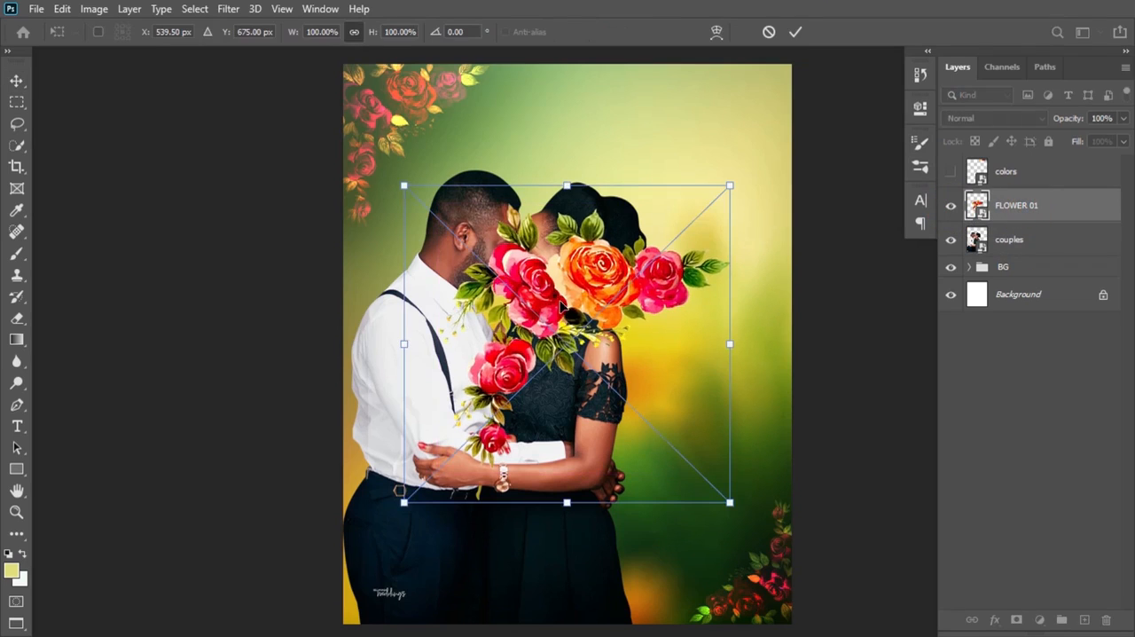
left_click_drag(729, 186, 681, 157)
left_click_drag(703, 196, 679, 172)
key("Return")
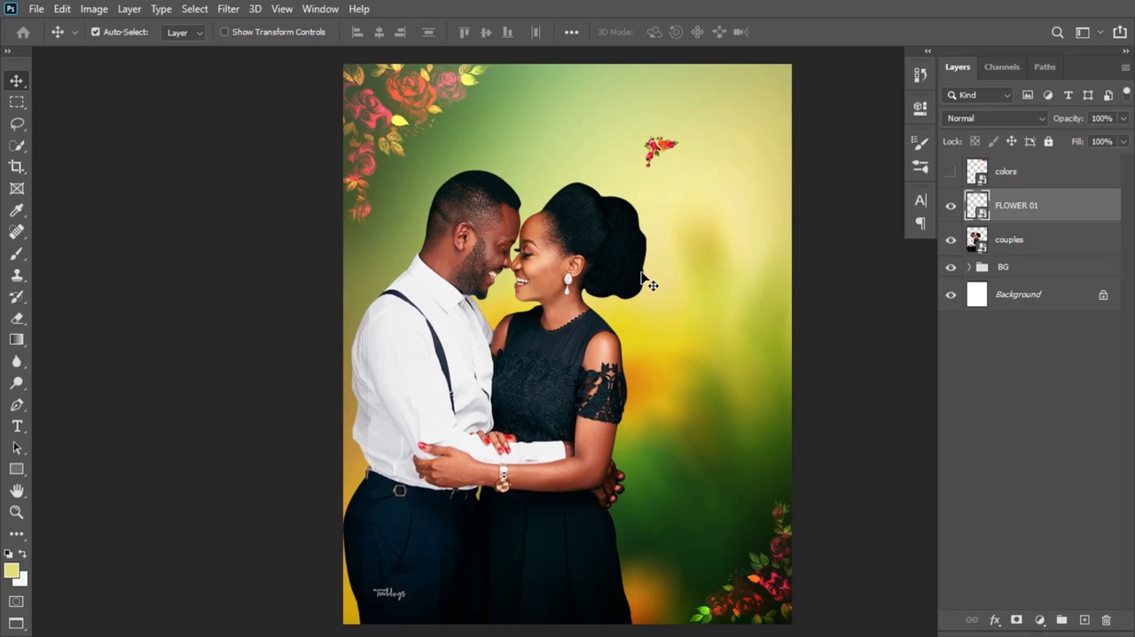
Step: Draw a rectangle shape about 193 × 270 px in the empty background beside the woman's shoulder
left_click(17, 469)
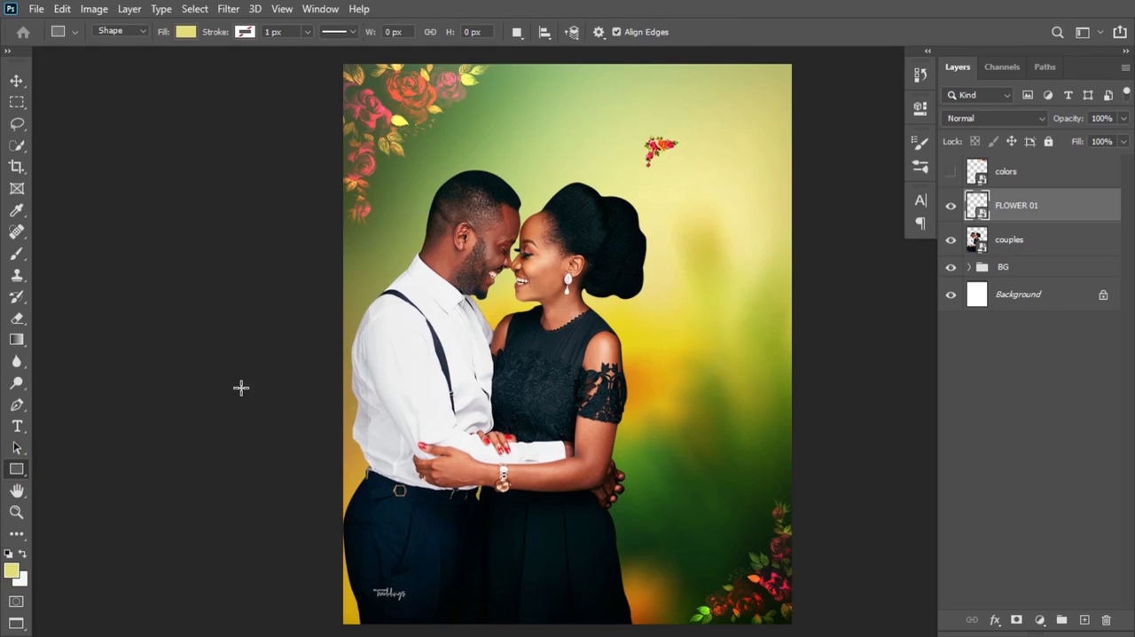
left_click_drag(677, 282, 757, 393)
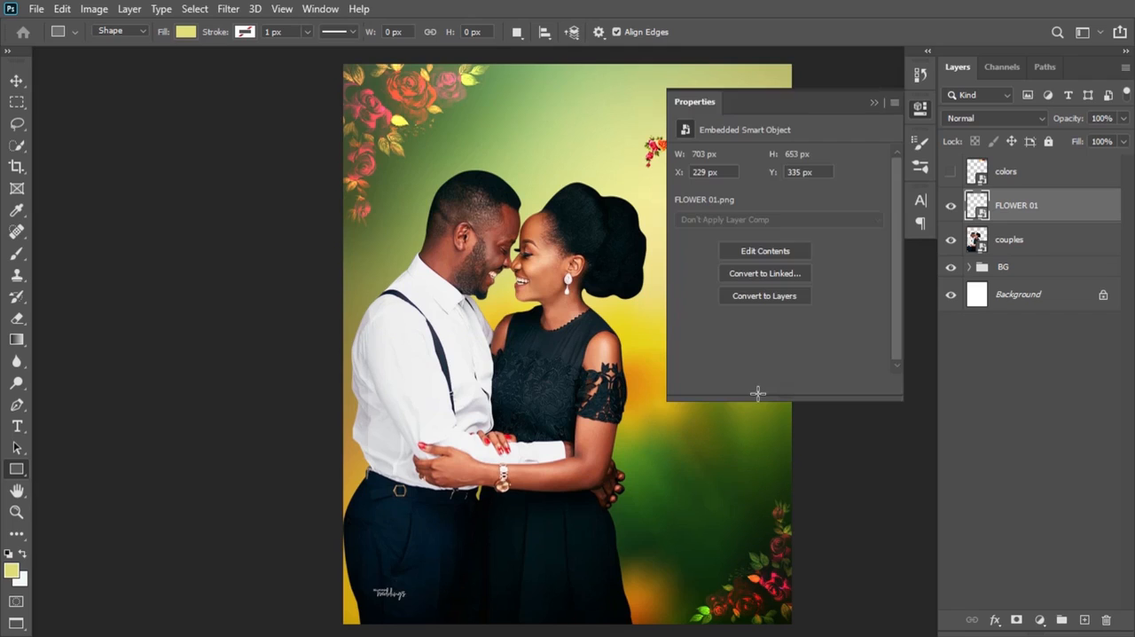
left_click(874, 104)
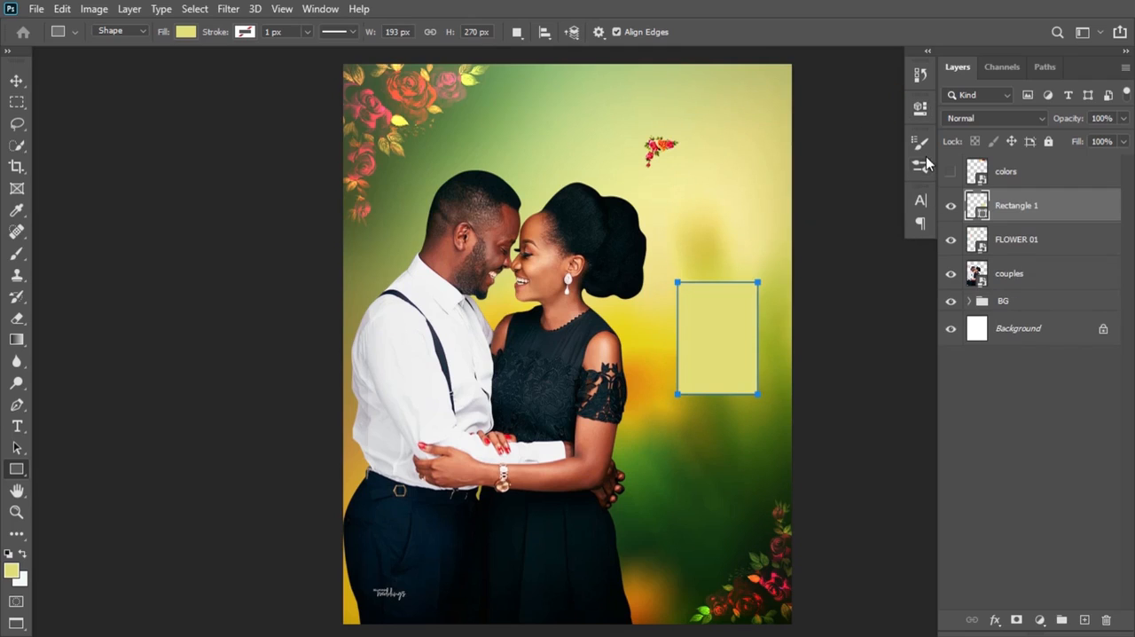
Step: Round all four corners of Rectangle 1 with a 9 px radius and deselect its path
left_click(924, 111)
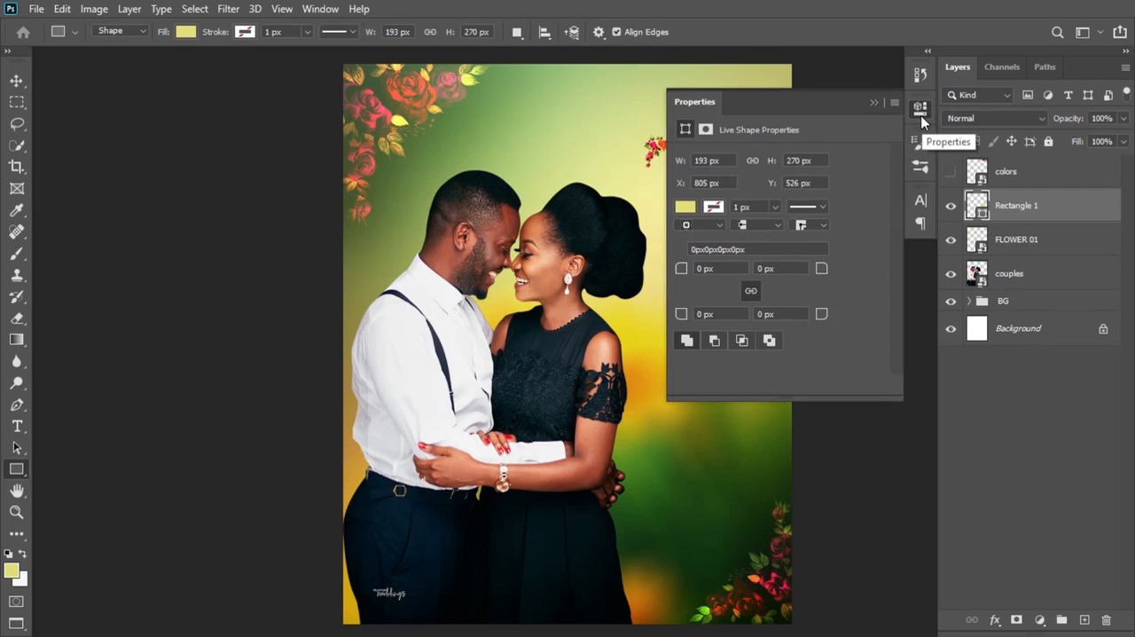
left_click(324, 11)
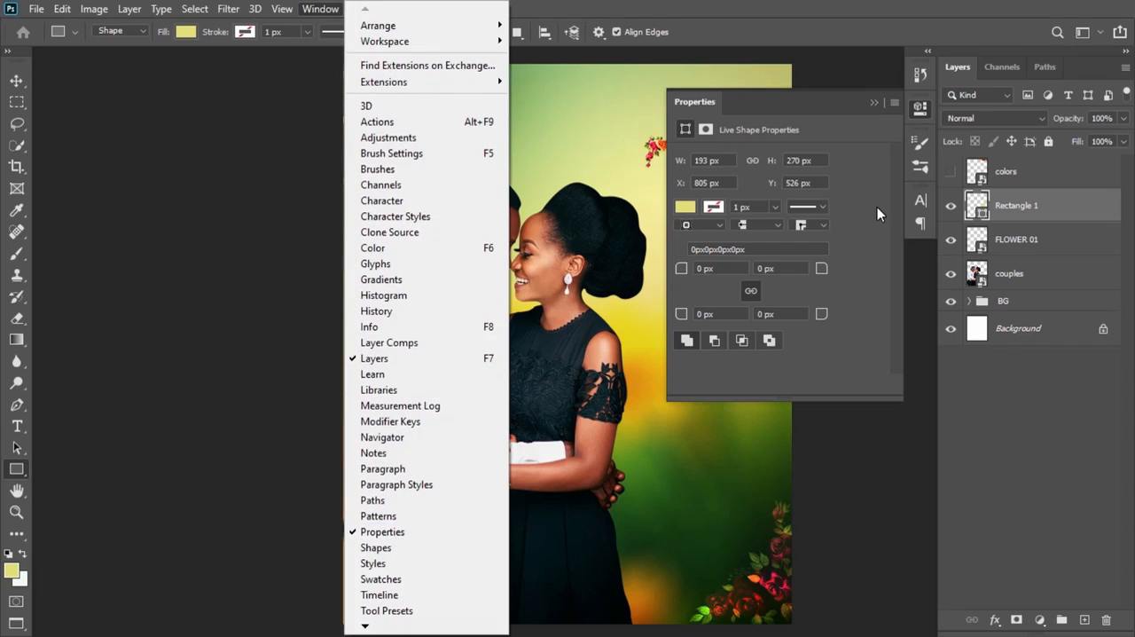
left_click(684, 271)
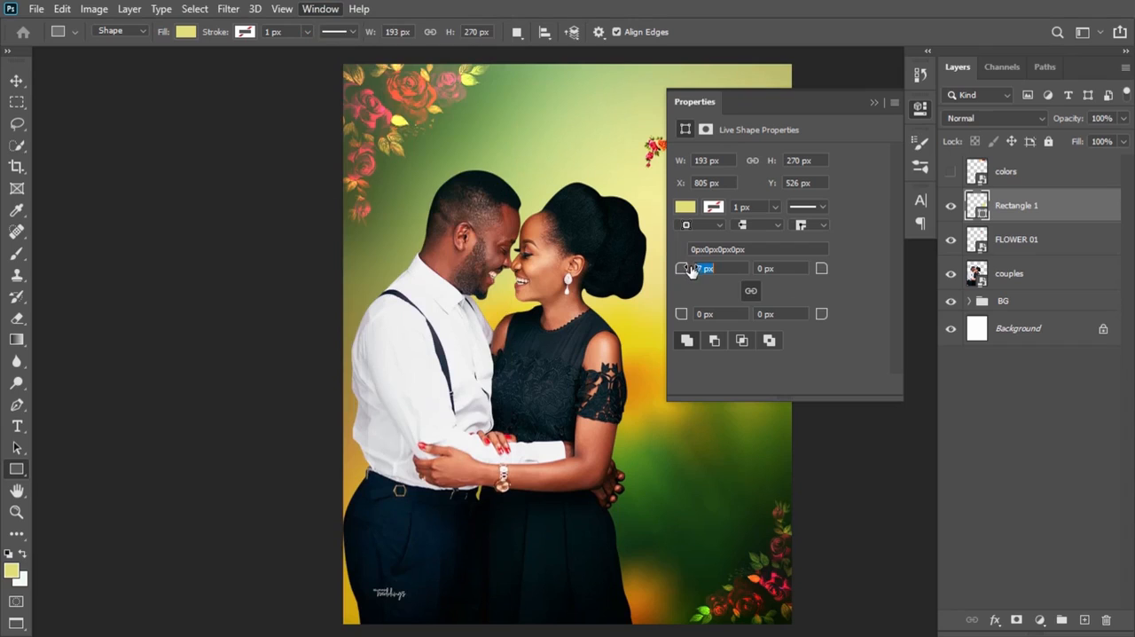
type("9")
key("Return")
left_click(873, 103)
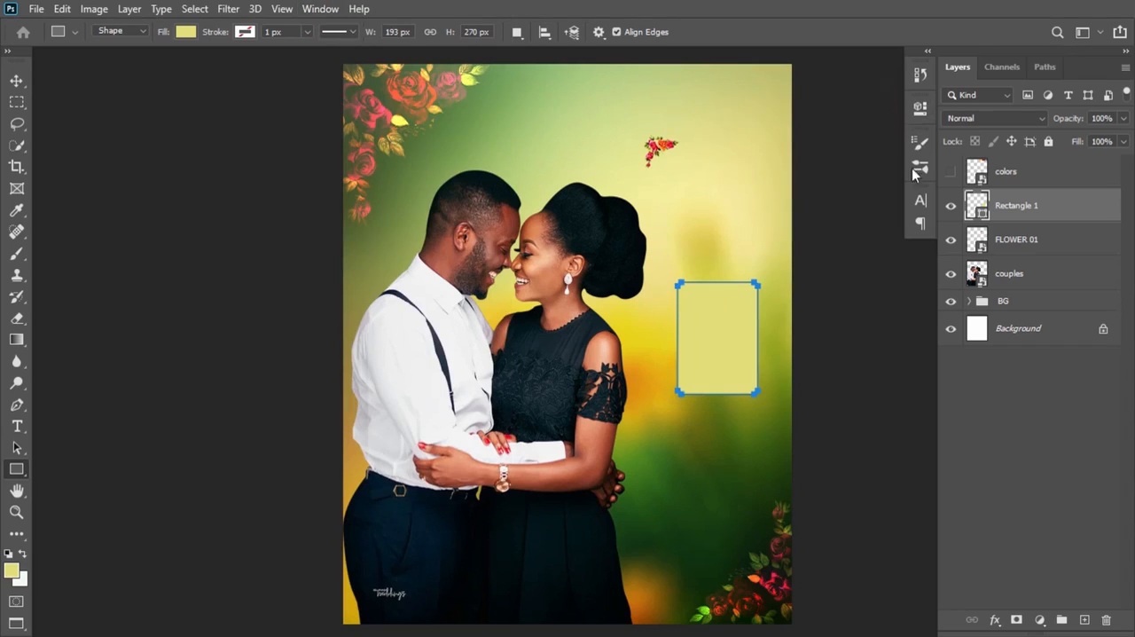
key("ctrl+Return")
key("ctrl+d")
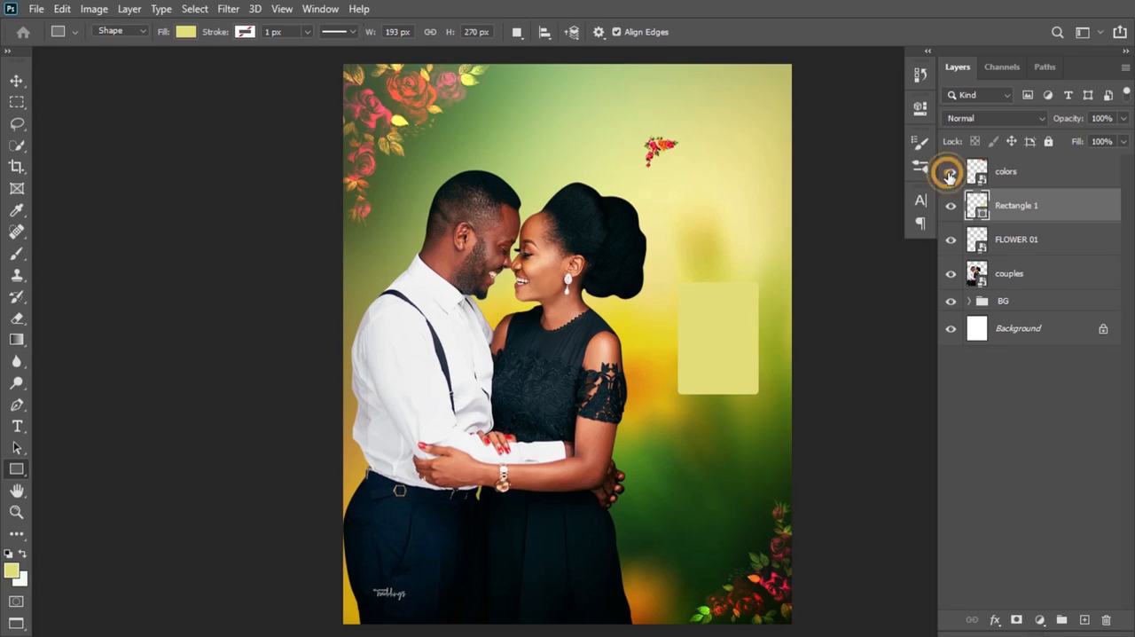
Step: Move Rectangle 1 below FLOWER 01 and fill it with the first orange swatch sampled from the shown colors layer
left_click(950, 173)
left_click_drag(1056, 210, 1041, 247)
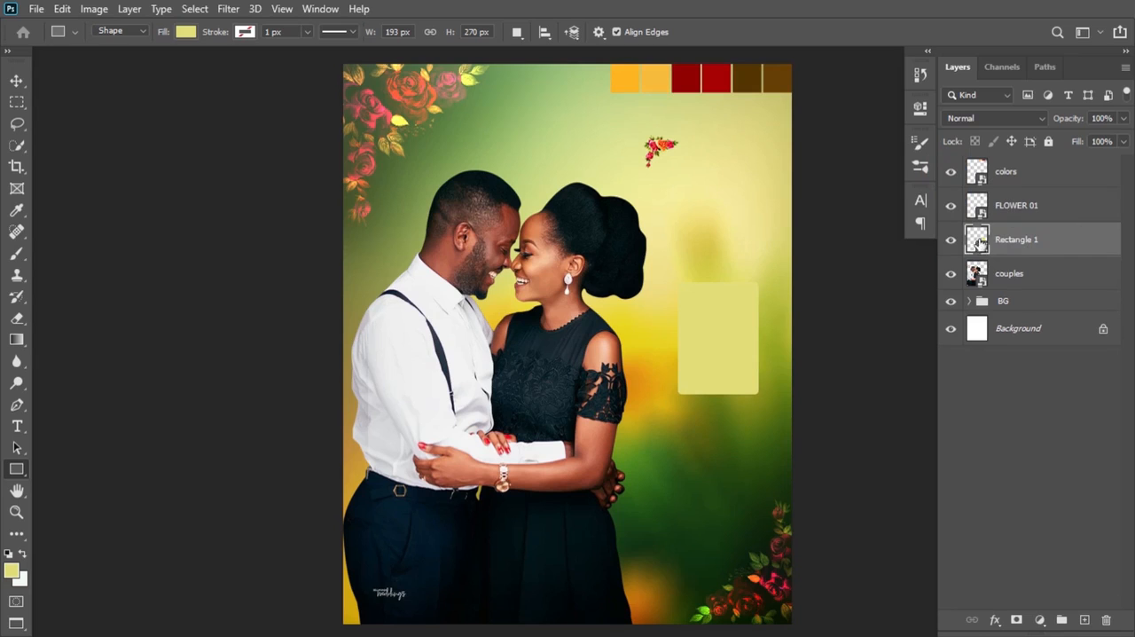
double_click(979, 248)
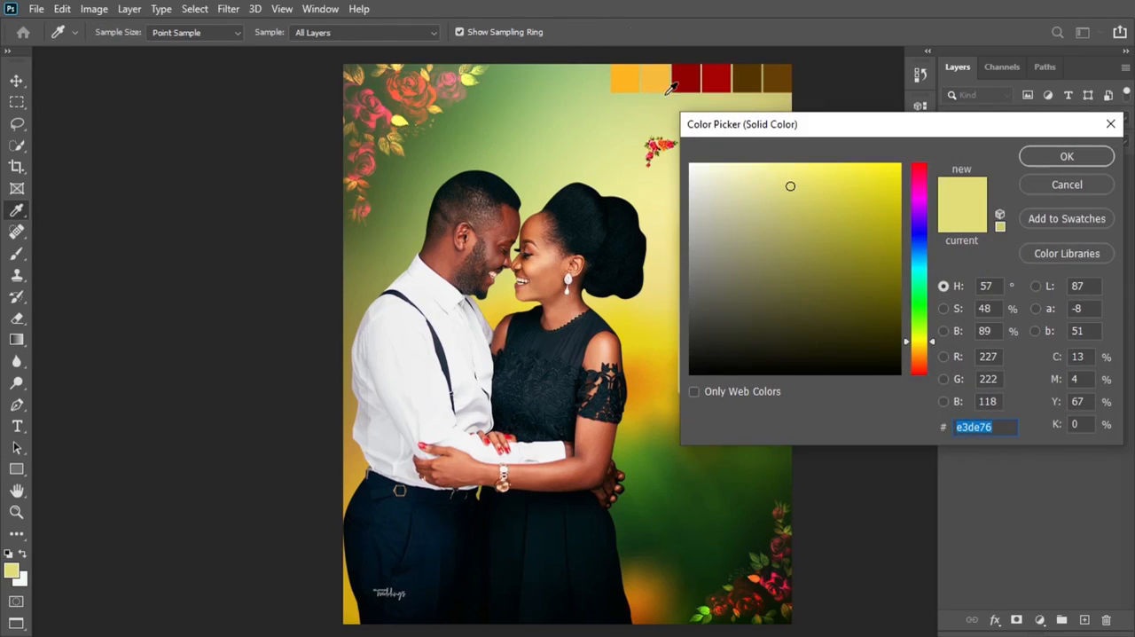
left_click(627, 74)
left_click(1068, 157)
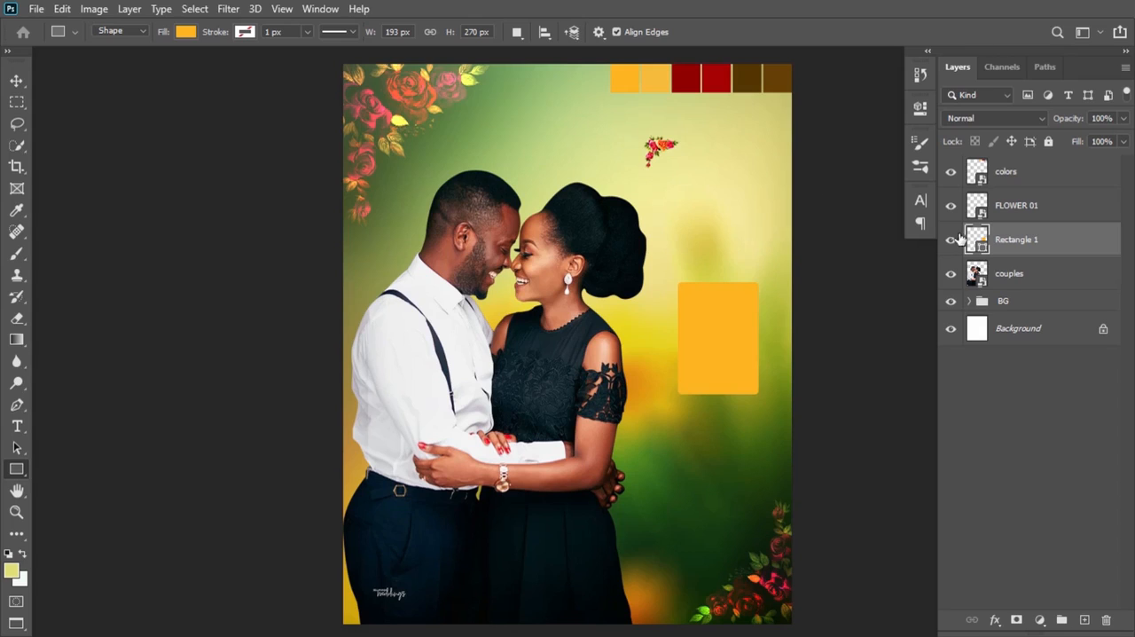
Step: Draw a triangle shape about 260 × 352 px with the Pen tool over the rectangle's lower-right diagonal half
left_click(16, 404)
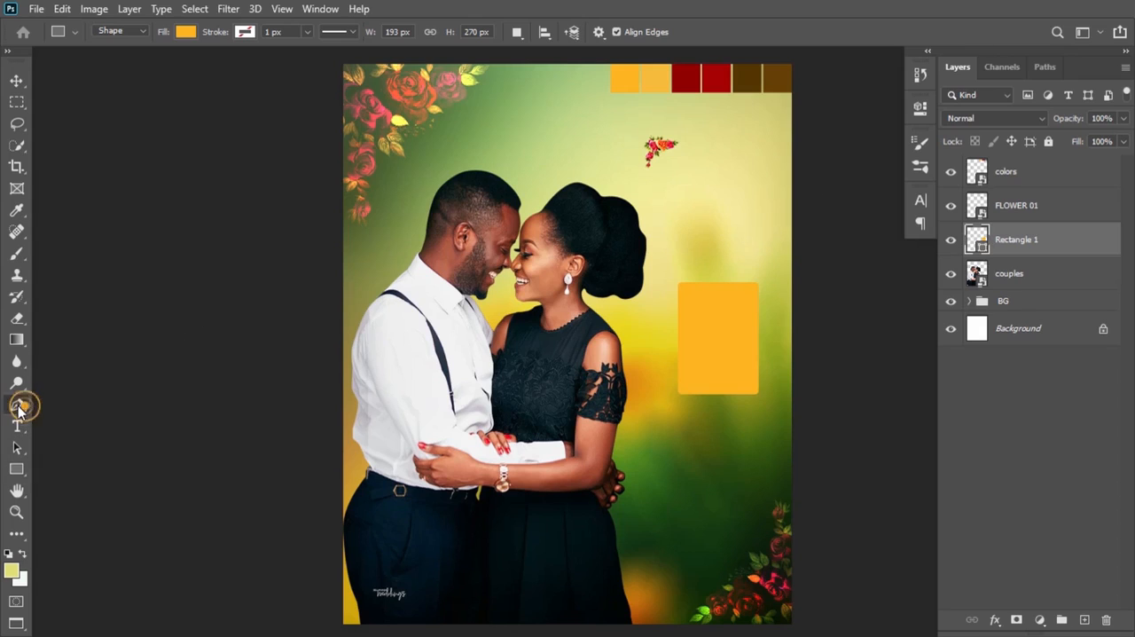
left_click(666, 401)
left_click(769, 265)
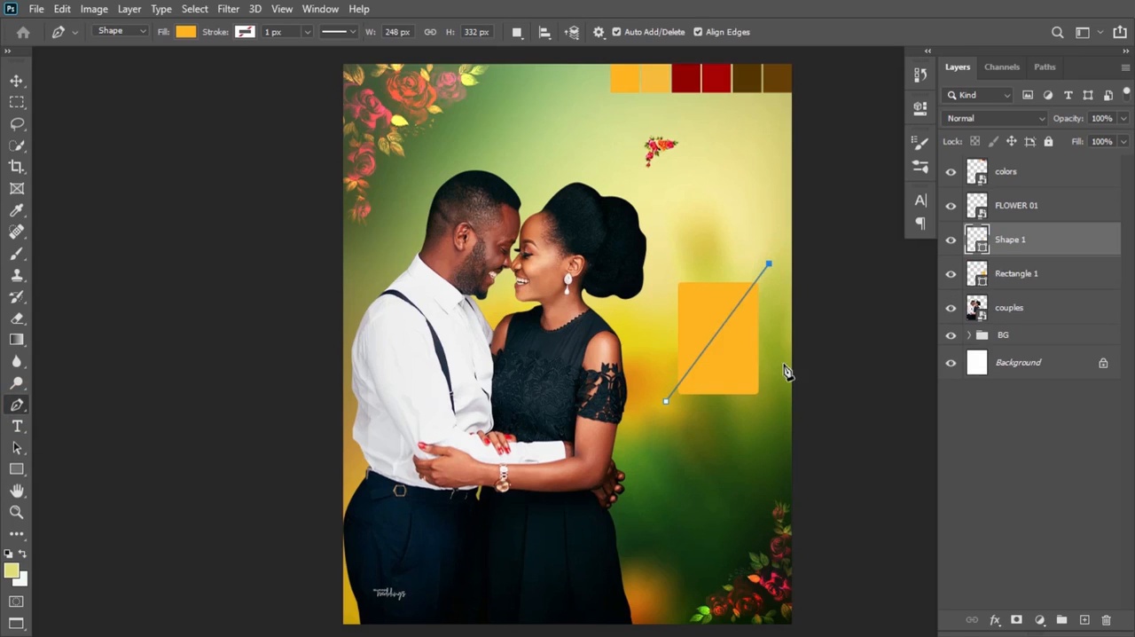
left_click(775, 410)
left_click(667, 403)
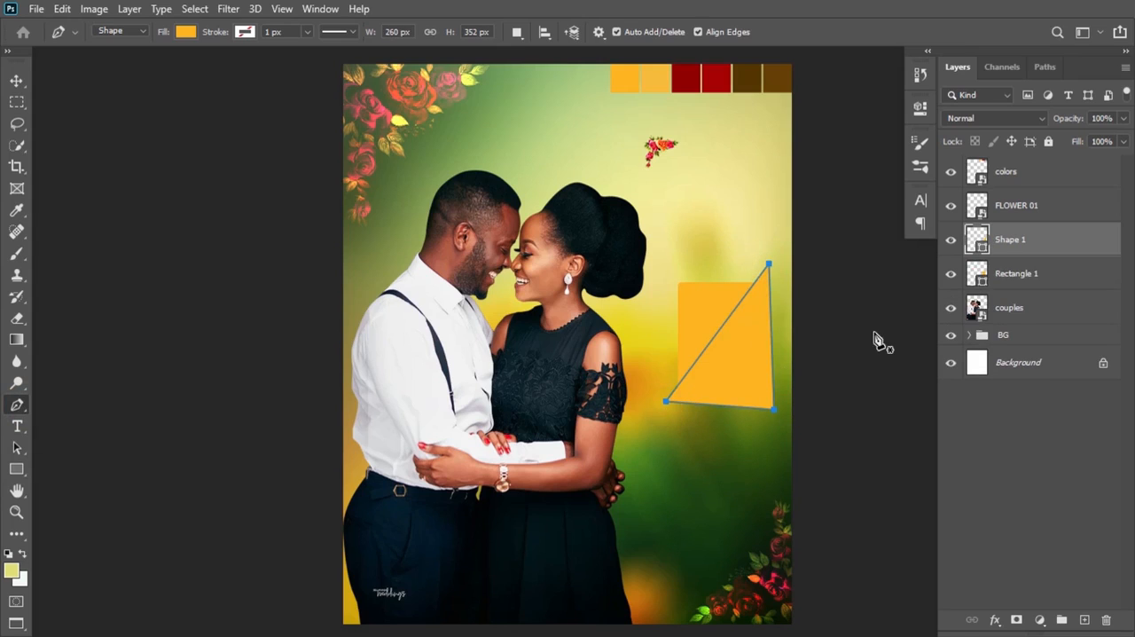
Step: Clip Shape 1 to Rectangle 1 and recolor it with the lighter orange swatch f8ba35
mouse_move(1025, 258)
left_mouse_down()
mouse_move(1026, 268)
mouse_move(1040, 253)
left_mouse_up()
left_click(1037, 254, "alt")
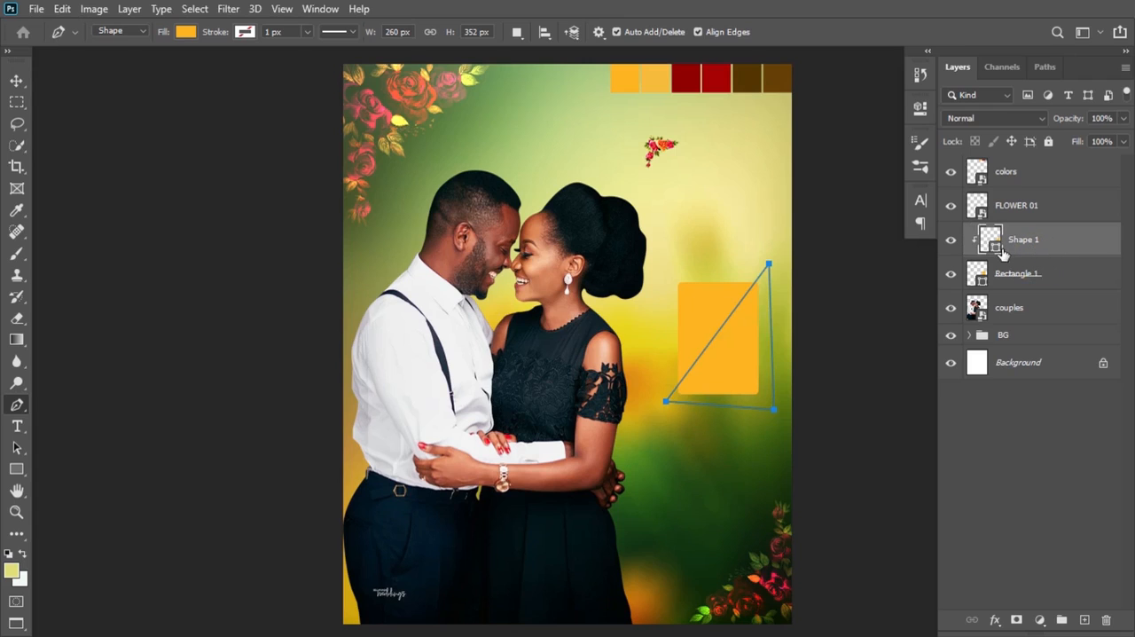
double_click(998, 245)
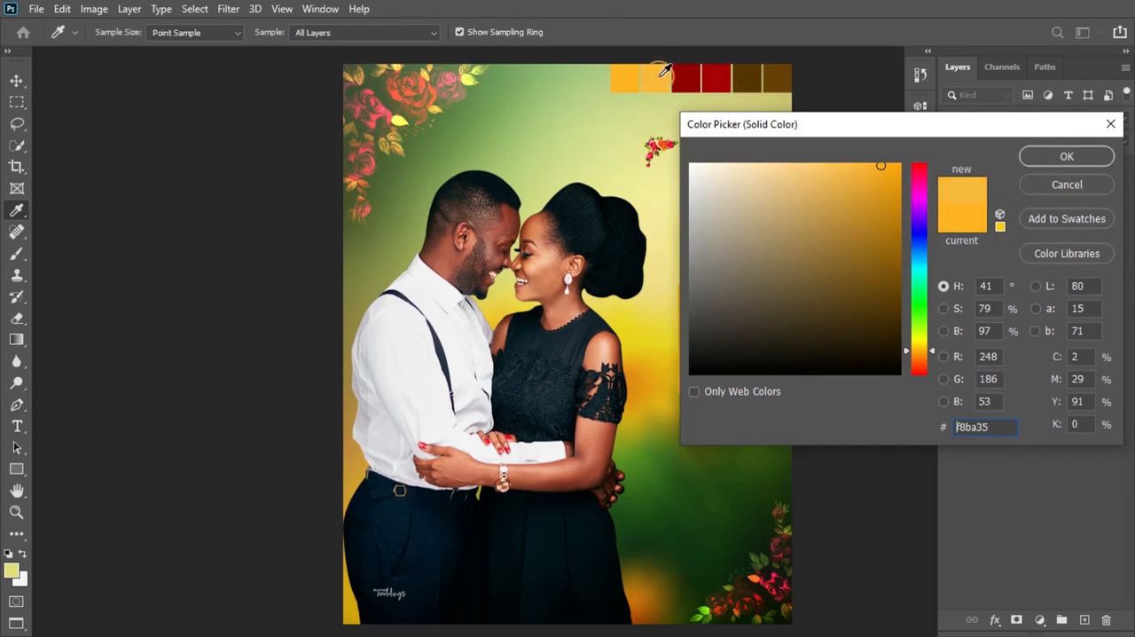
left_click(1067, 157)
key("ctrl+Return")
key("ctrl+d")
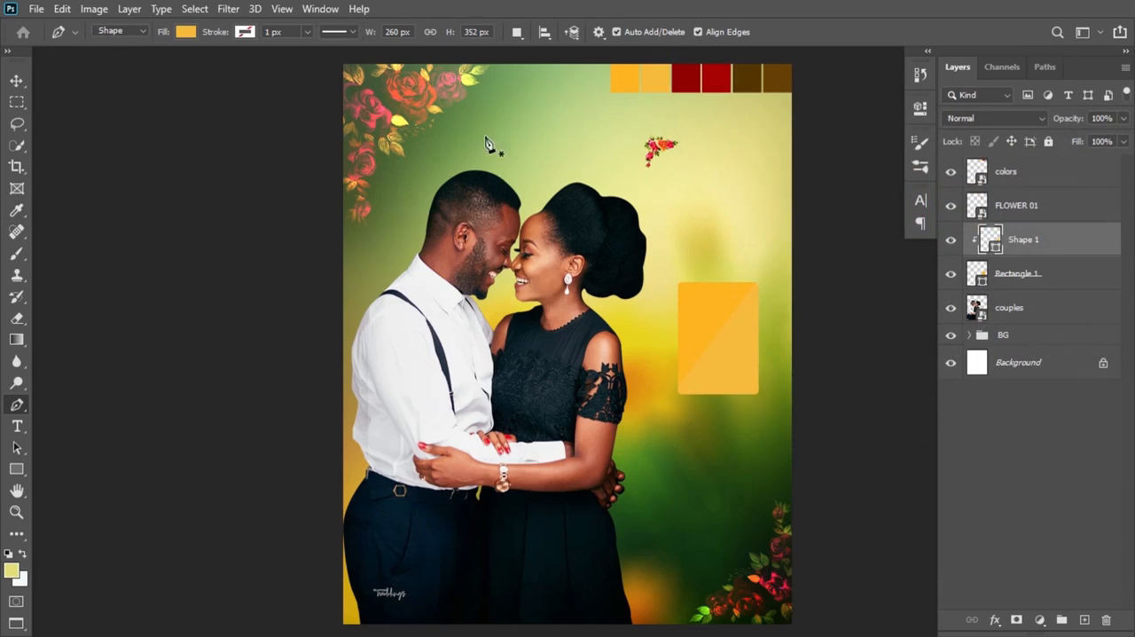
Step: Move the FLOWER 01 sprig onto the orange rectangle's upper-left corner
left_click(17, 81)
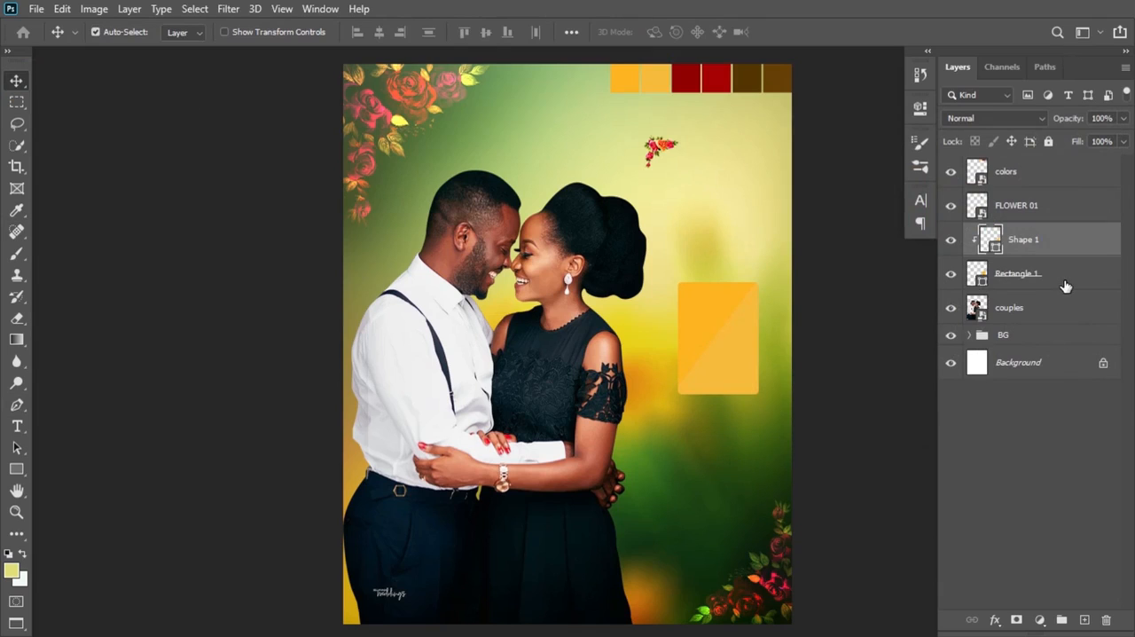
left_click_drag(666, 153, 707, 309)
key("ctrl+t")
key("Return")
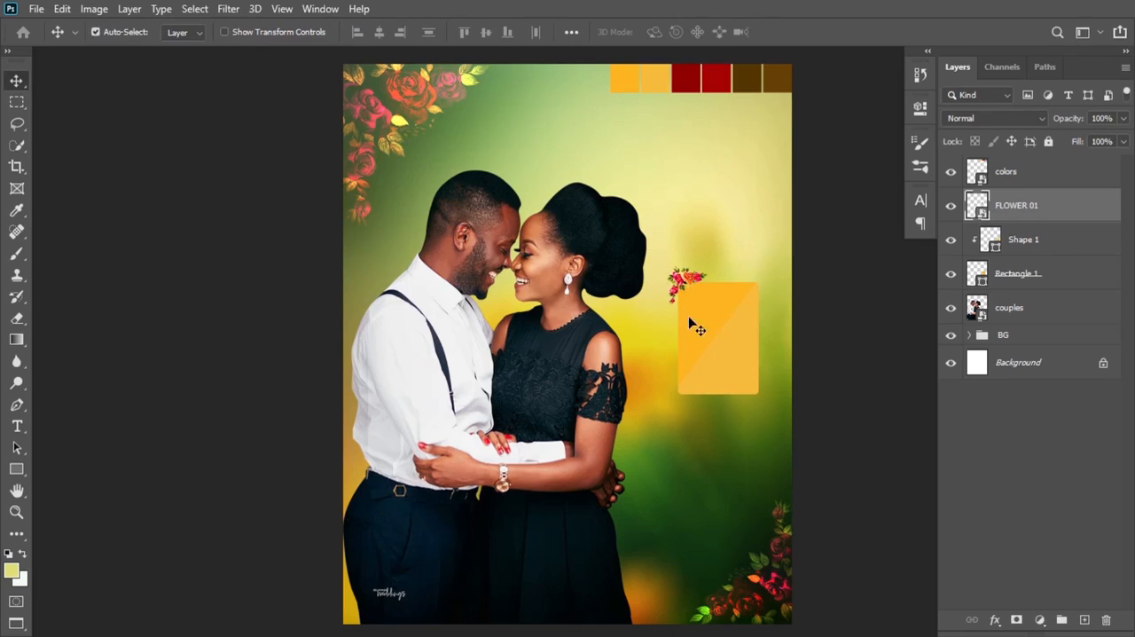
Step: Add left-aligned white two-line text "TIME: 10AM" in Poppins and move it onto the upper part of the orange card
left_click(17, 426)
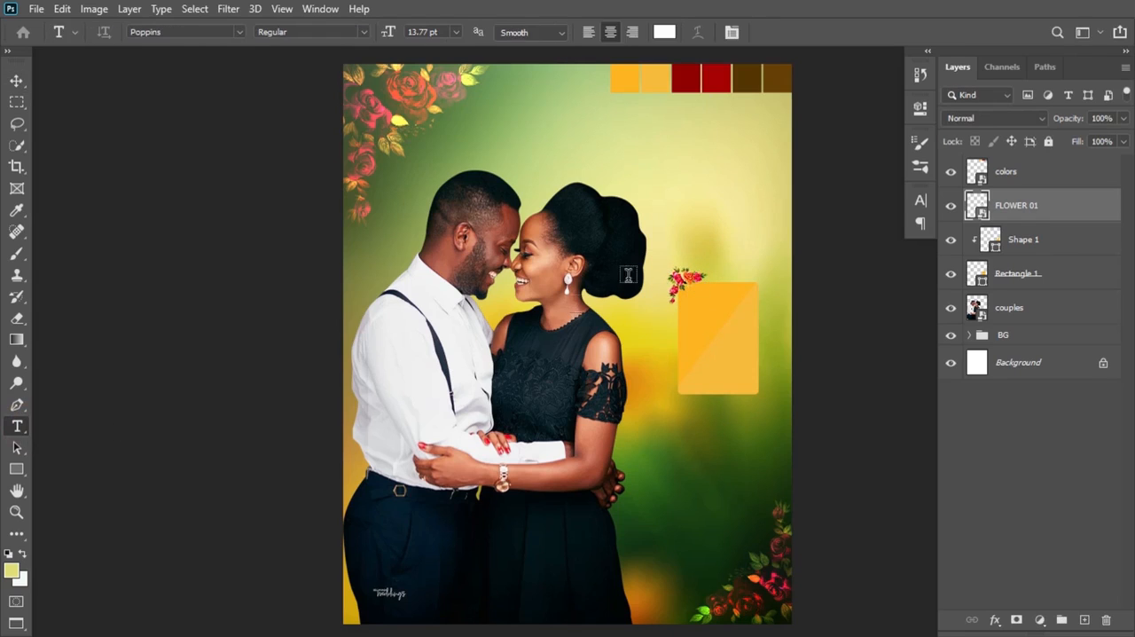
left_click(672, 204)
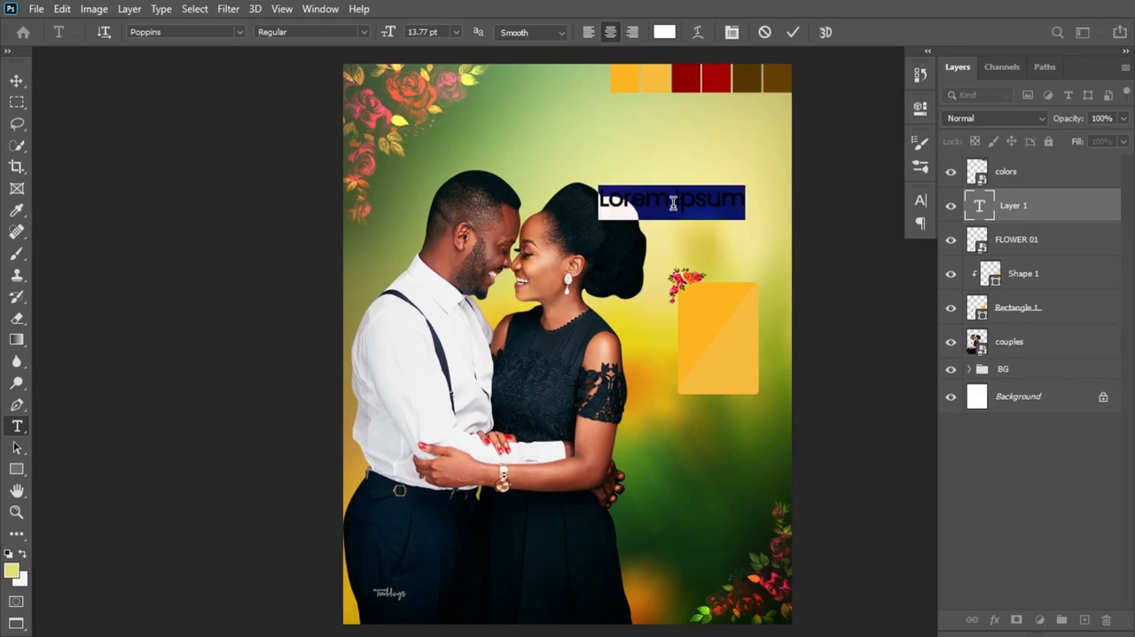
key("BackSpace")
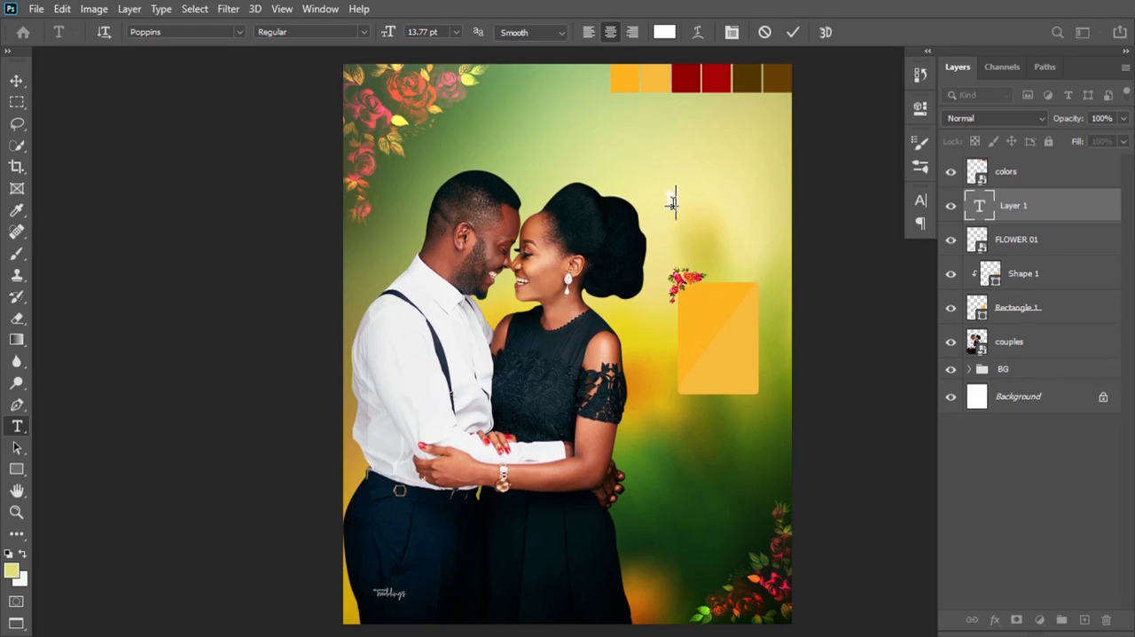
type("TIME:")
key("Return")
type("10AM")
left_click(589, 32)
left_click(920, 200)
left_click_drag(836, 244, 831, 245)
key("ctrl+t")
left_click_drag(690, 202, 709, 312)
Step: Duplicate the time text below itself on the card and change the copy to "DATE: 5TH OCT, 2023"
key("ctrl+j")
left_click_drag(713, 308, 725, 351)
type("DATE: 5TH OCT.")
key("Return")
type("2023")
key("ctrl+Return")
Step: Select both the TIME and DATE text layers and center them on the orange card
left_click(921, 201)
left_click(1015, 239)
left_click(1051, 211, "shift")
key("v")
left_click(976, 341, "ctrl")
left_click(379, 33)
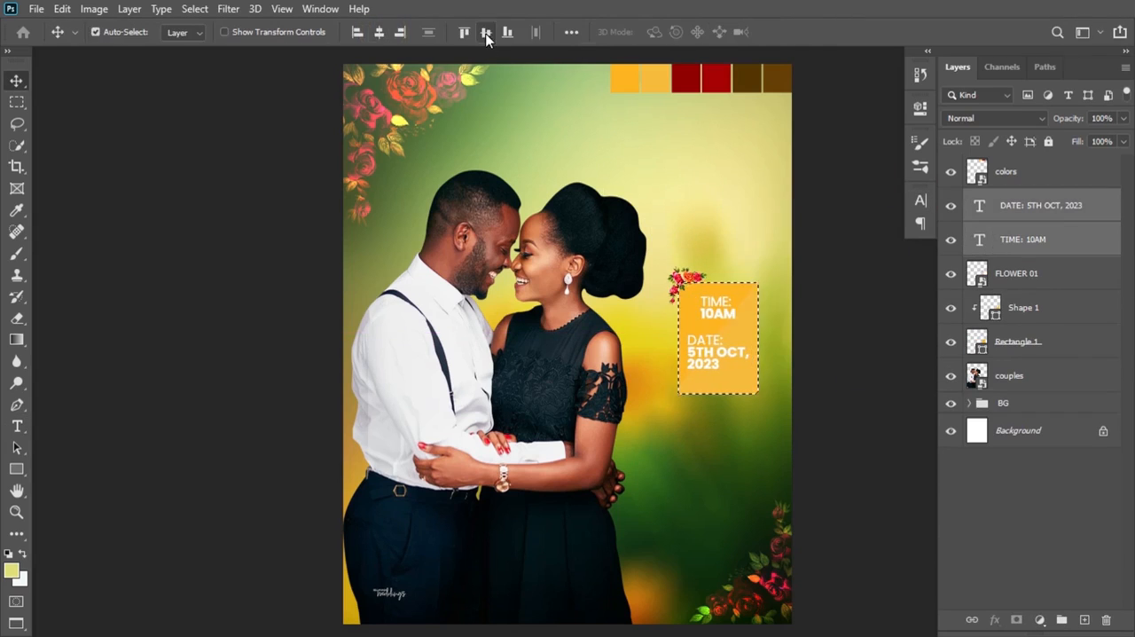
Step: Resize the TIME and DATE texts slightly, line up their left edges inside the card and even out the gap between them
left_click(720, 315)
left_click(1069, 183)
key("ctrl+t")
left_click_drag(722, 309, 712, 315)
key("Return")
left_click(1066, 185, "shift")
key("ctrl+t")
key("Return")
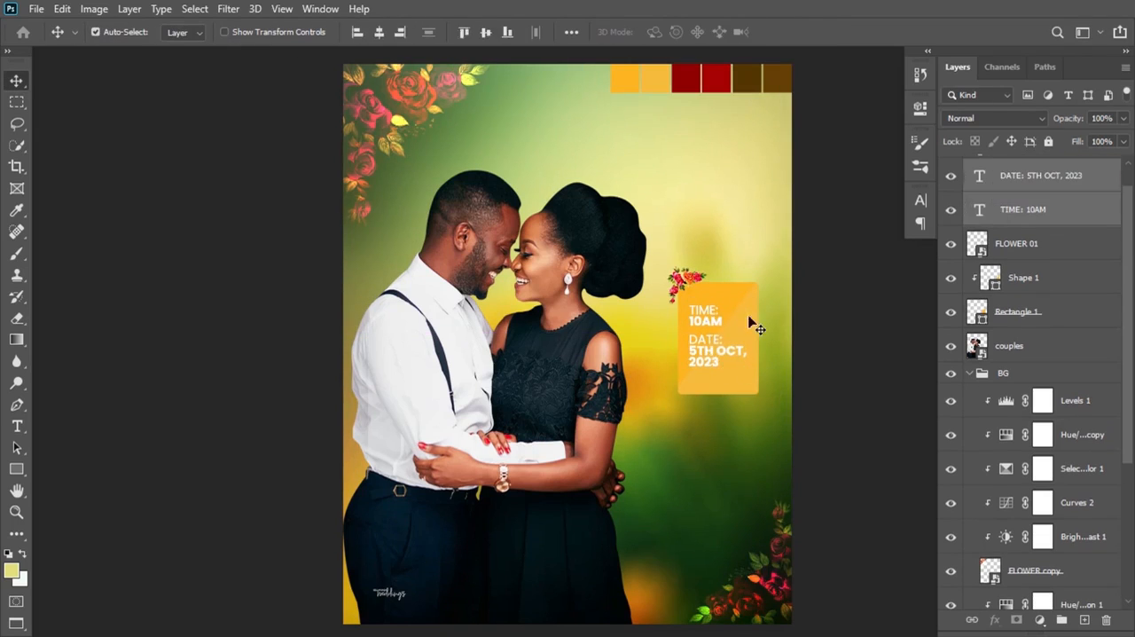
left_click(1067, 212)
left_click_drag(1132, 211, 1131, 193)
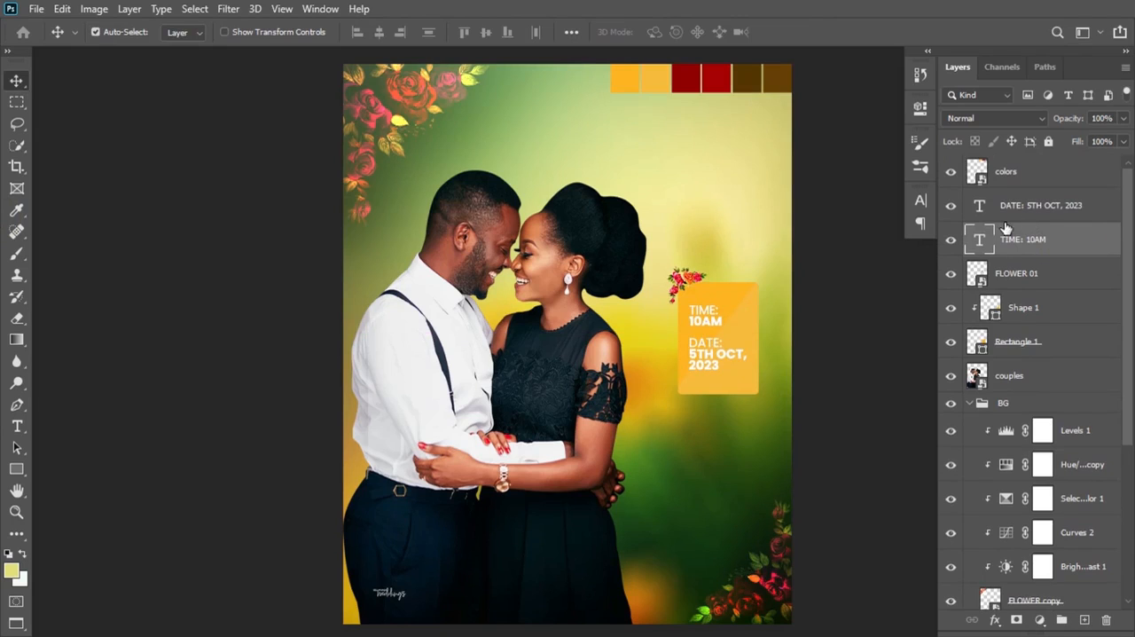
Step: Set the FLOWER 01 layer's blend mode to Divide and clip a Hue/Saturation adjustment to it
left_click(1022, 280)
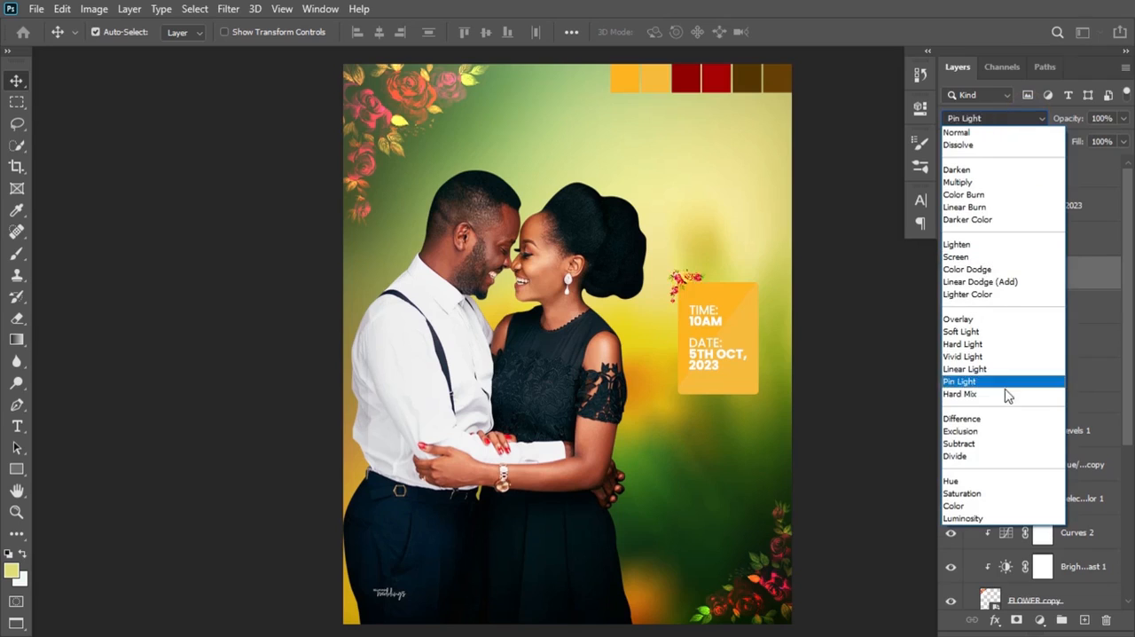
left_click(979, 457)
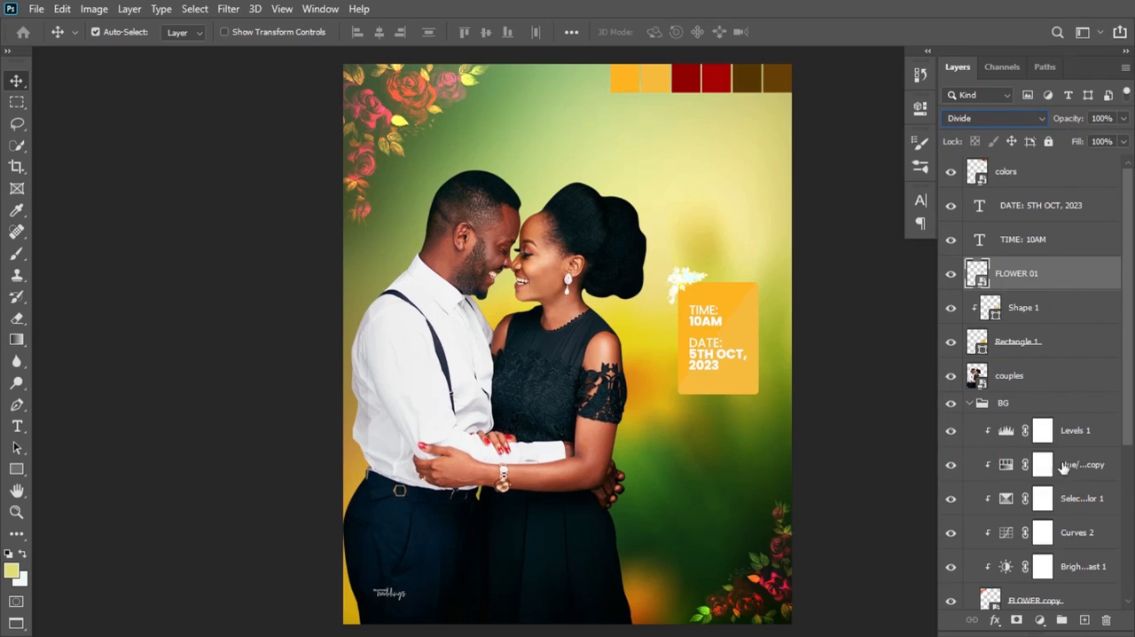
left_click(1041, 621)
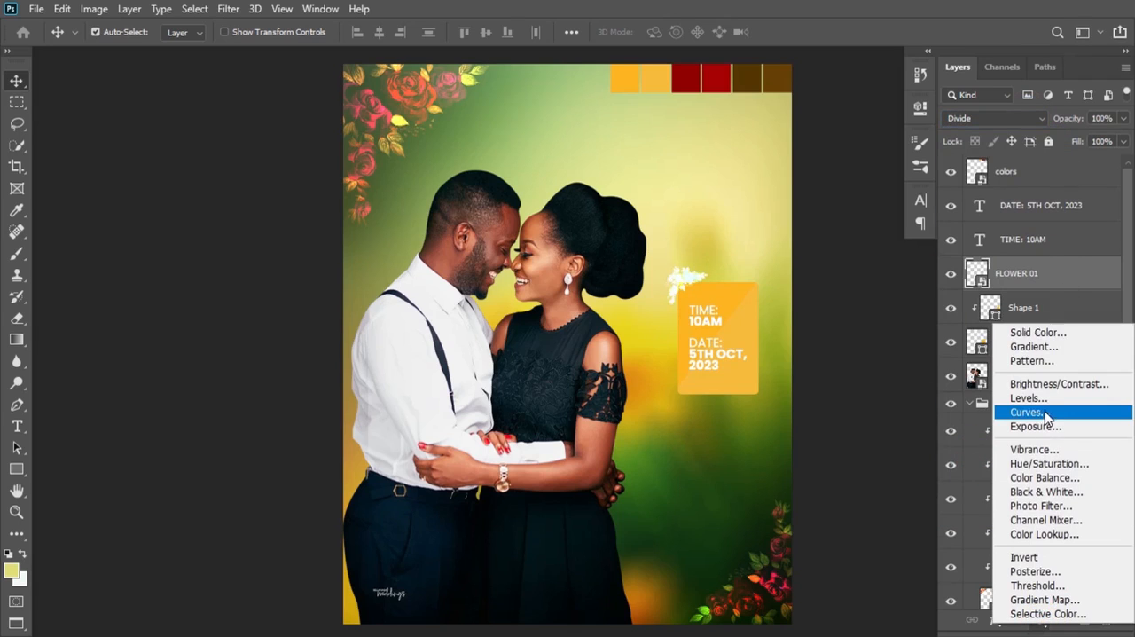
left_click(1049, 463)
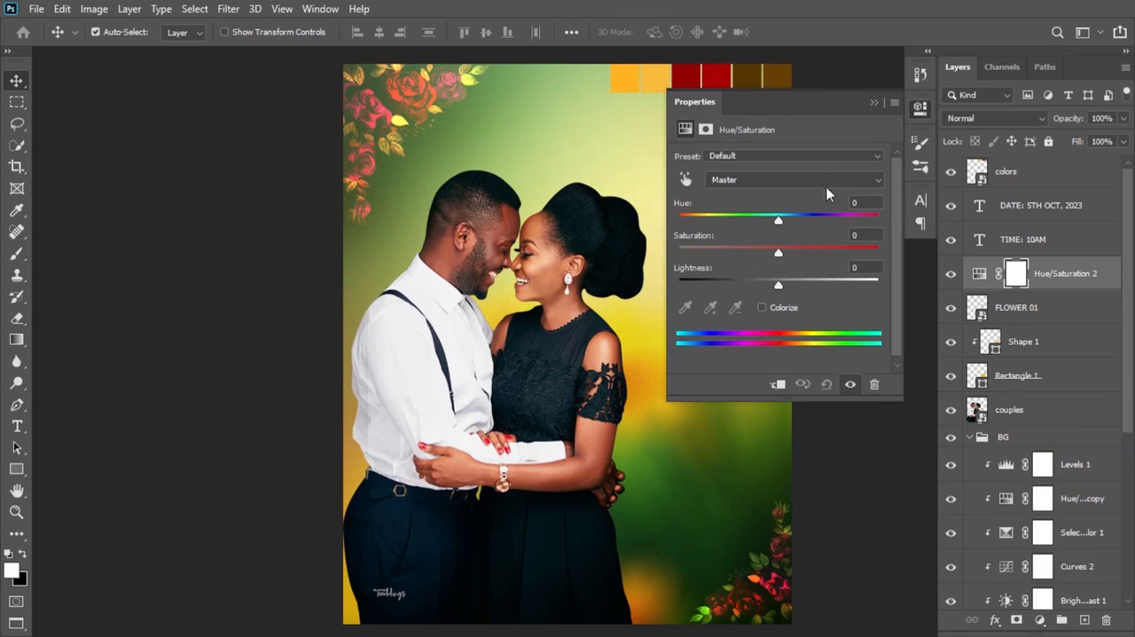
left_click(778, 384)
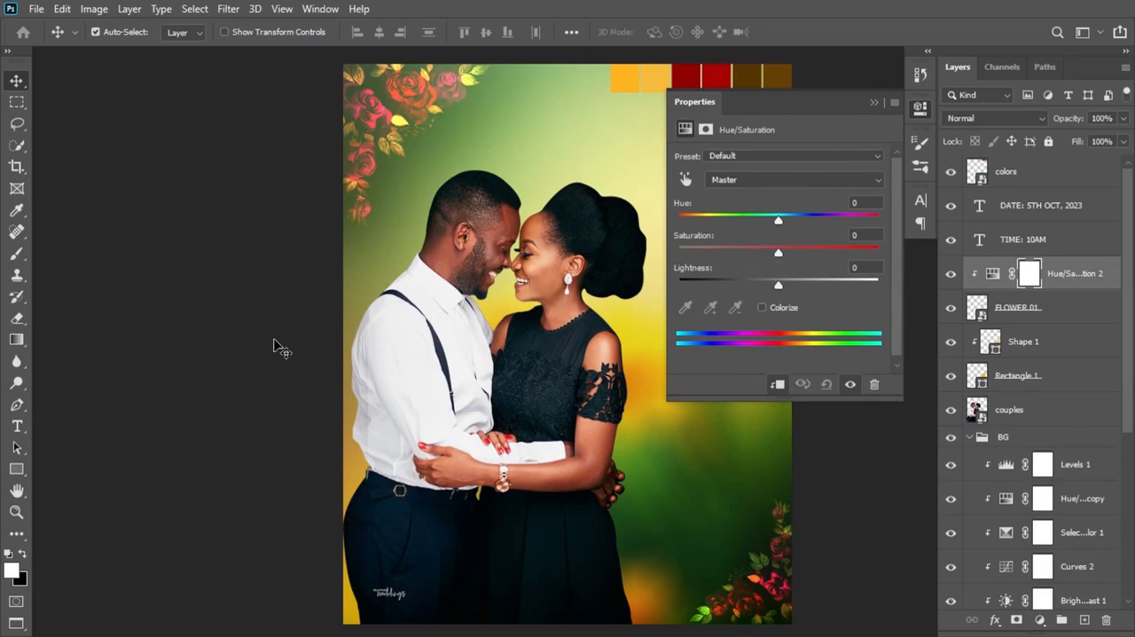
Step: Colorize the FLOWER 01 sprig with hue 186 and saturation 73
scroll(279, 348, "right", 5)
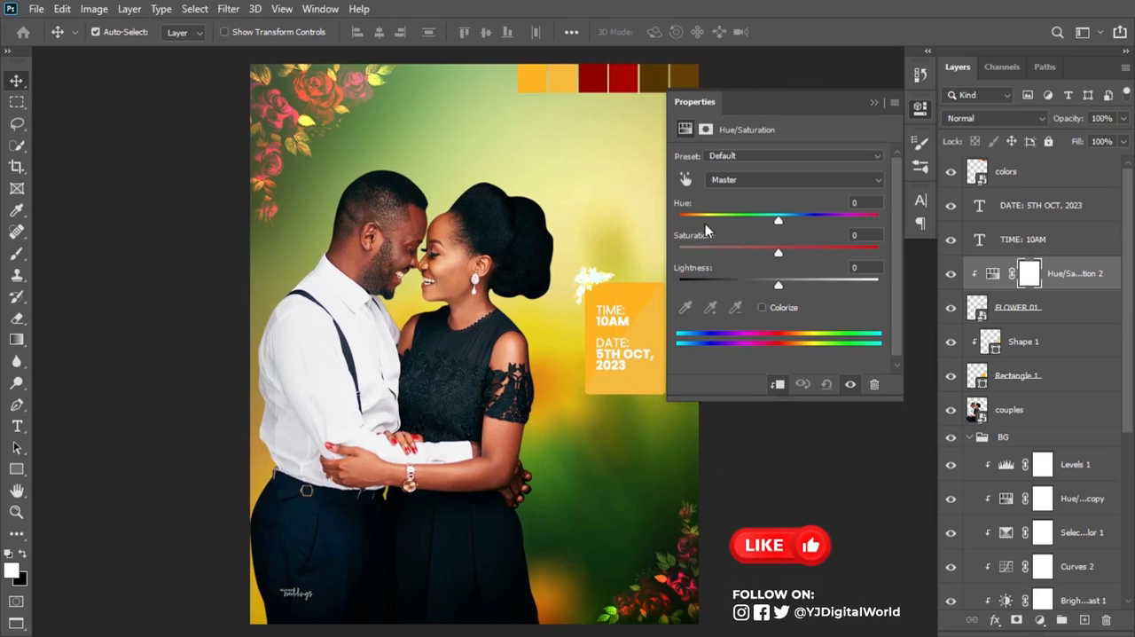
left_click(761, 307)
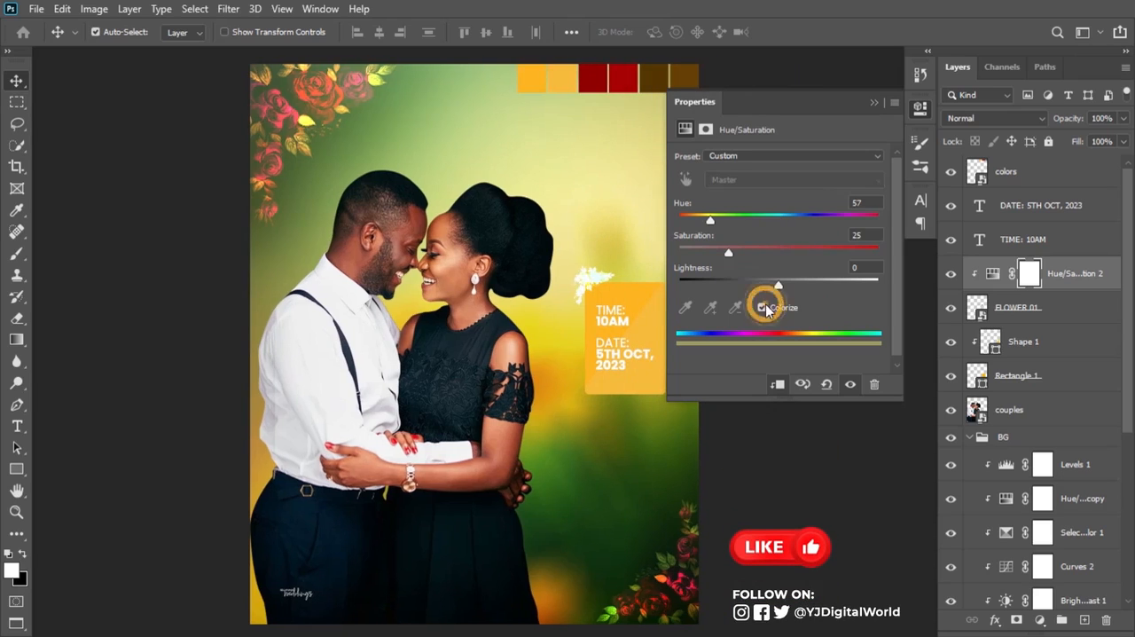
left_click_drag(819, 248, 828, 255)
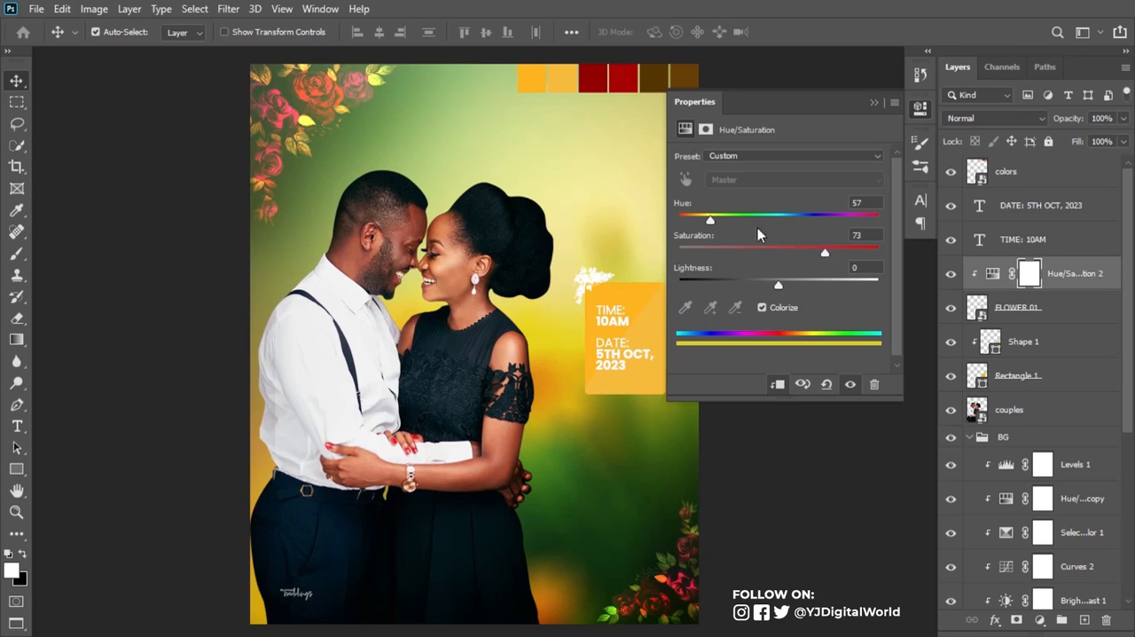
left_click_drag(712, 224, 784, 219)
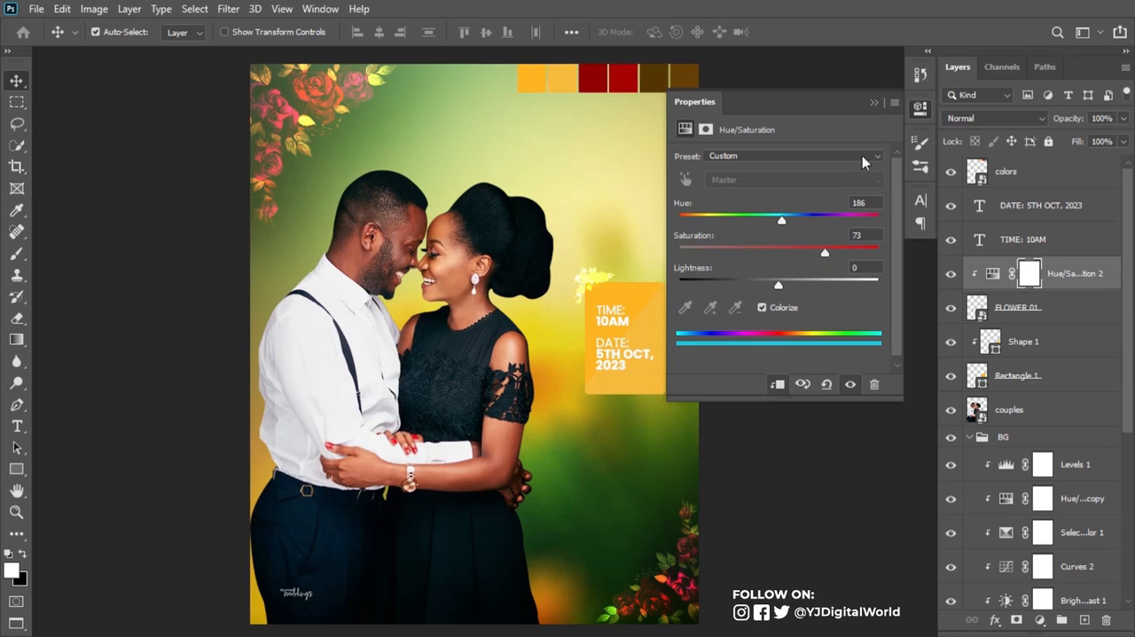
left_click(874, 103)
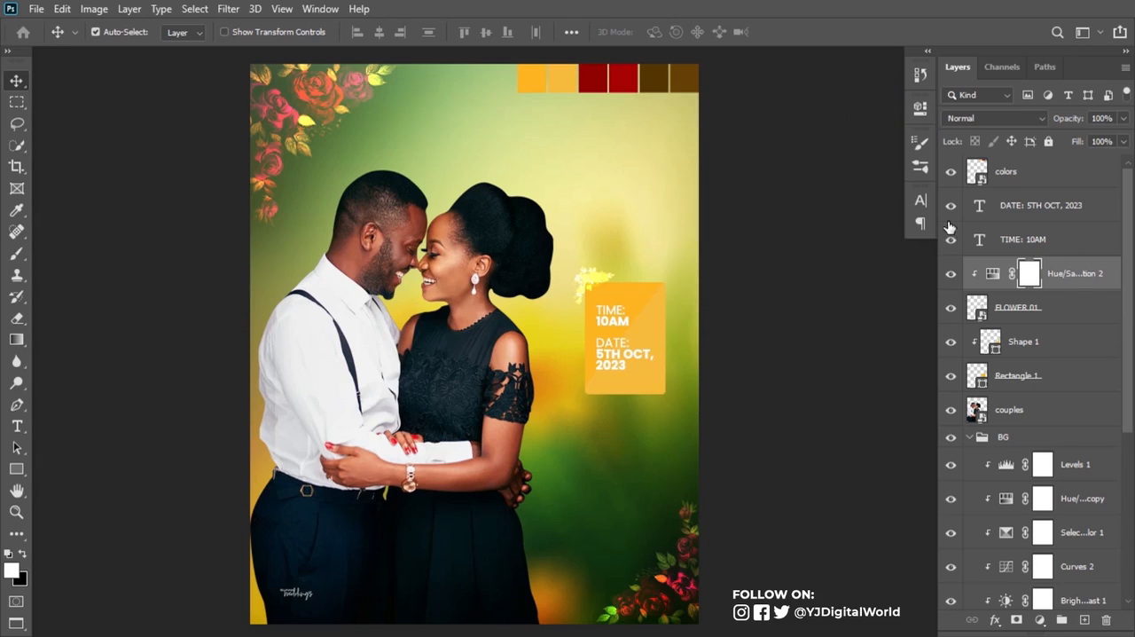
Step: Duplicate FLOWER 01 with its Hue/Saturation layer, rotate the copy -179° and place it on the card's lower-right corner
left_click(1068, 308, "shift")
key("ctrl+j")
key("ctrl+t")
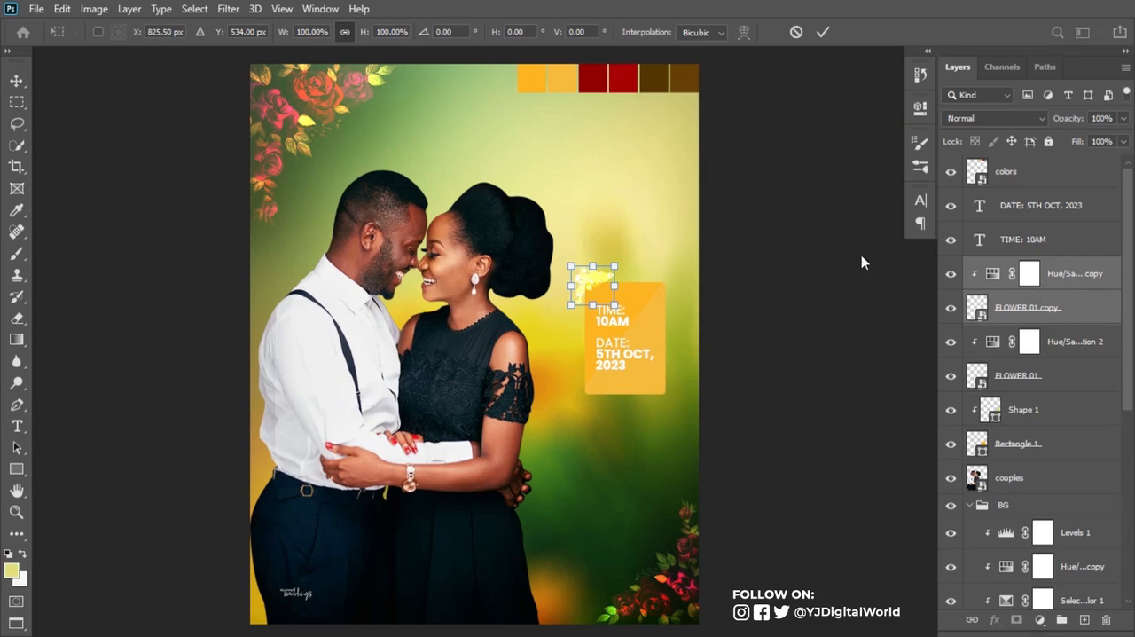
left_click_drag(609, 291, 657, 376)
left_click_drag(690, 337, 663, 401)
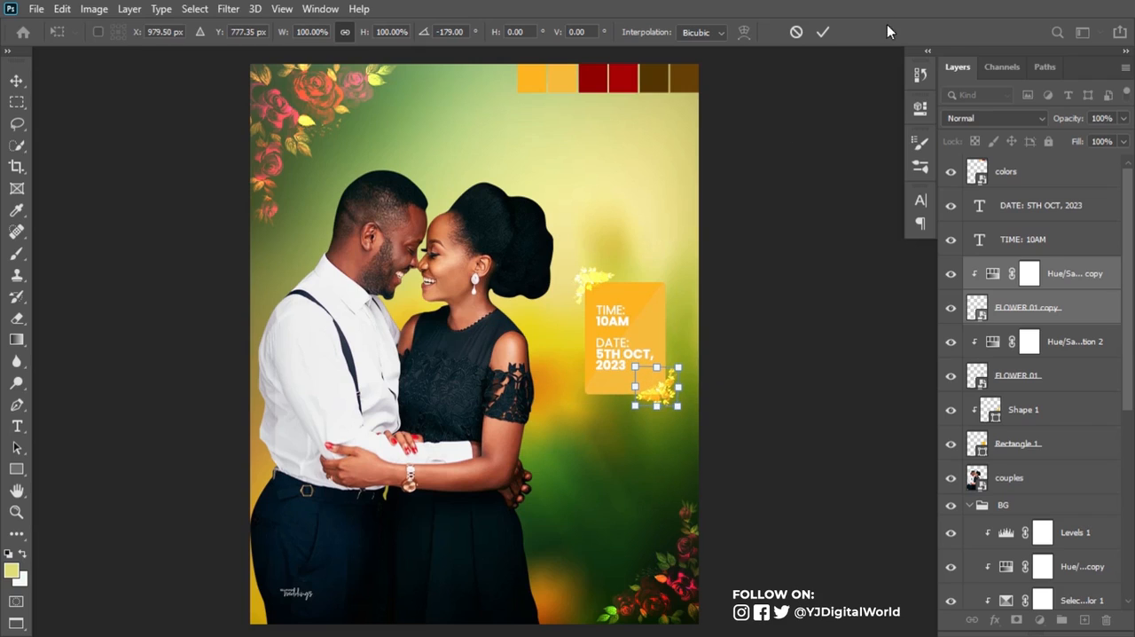
left_click(823, 31)
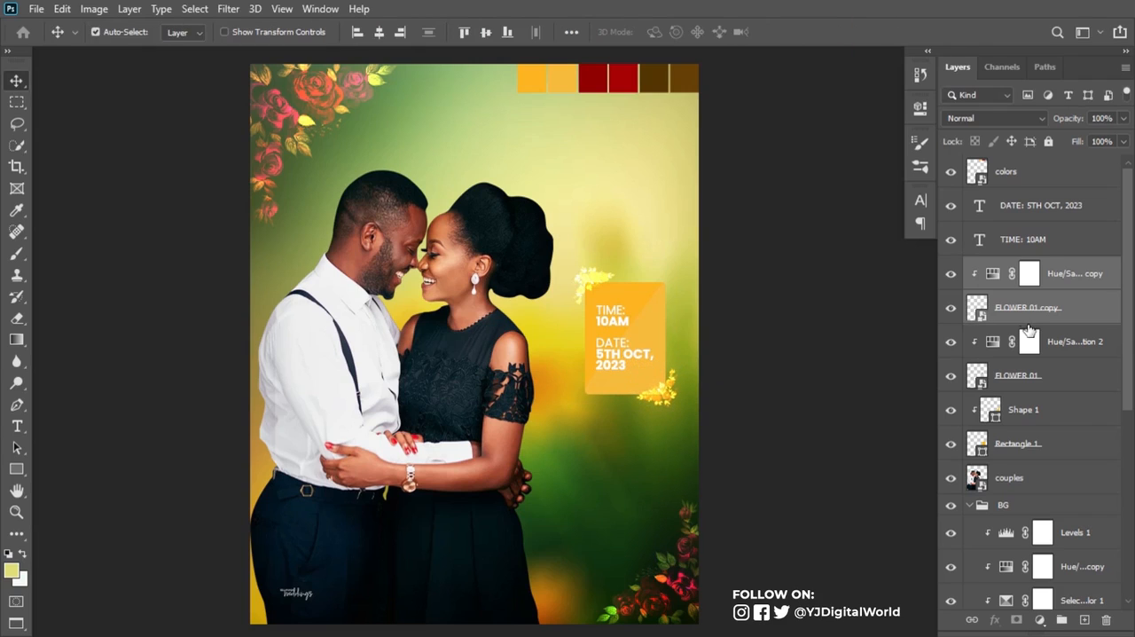
Step: Scale all card layers, from Rectangle 1 to the DATE text, to about 107% and shift them slightly down and left
left_click(1050, 442)
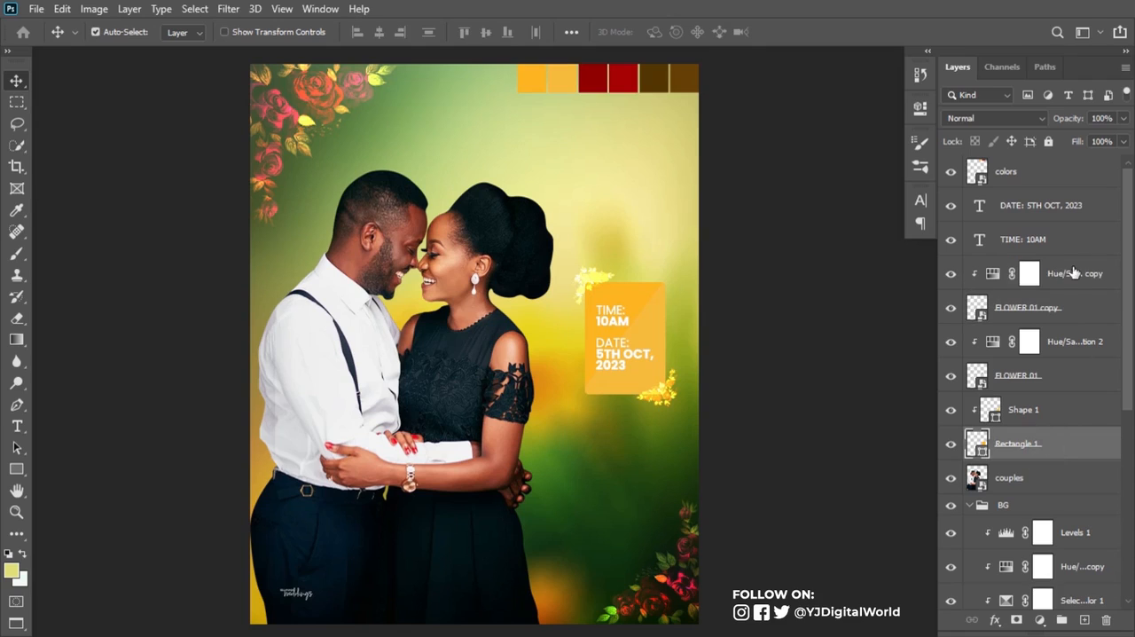
left_click(1064, 206, "shift")
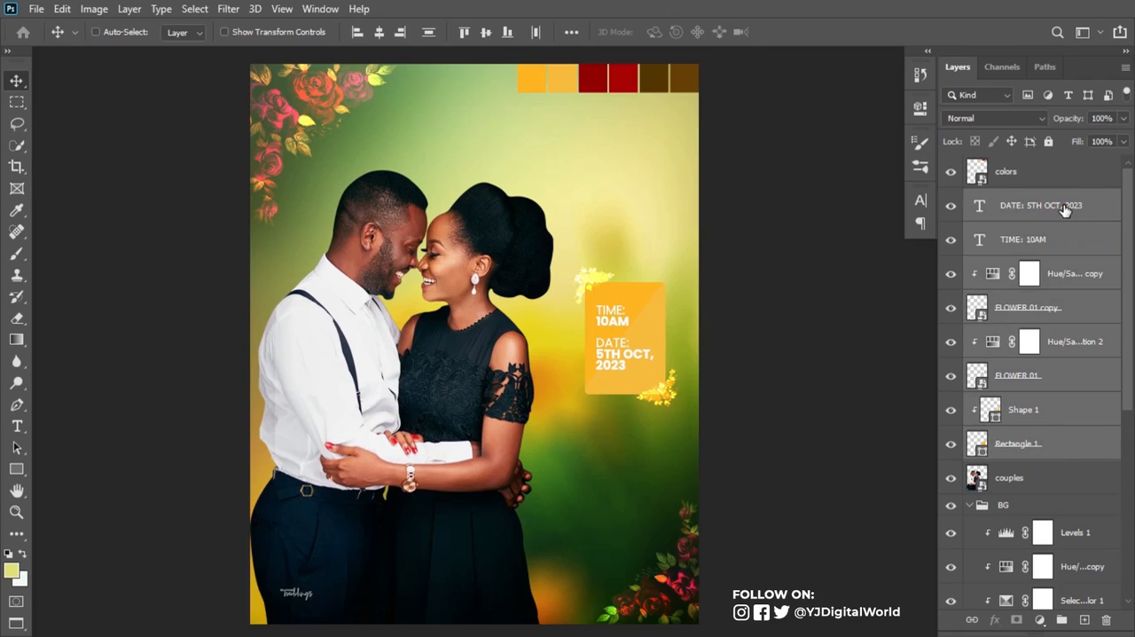
key("ctrl+t")
left_click_drag(571, 408, 564, 418)
left_click_drag(618, 362, 618, 394)
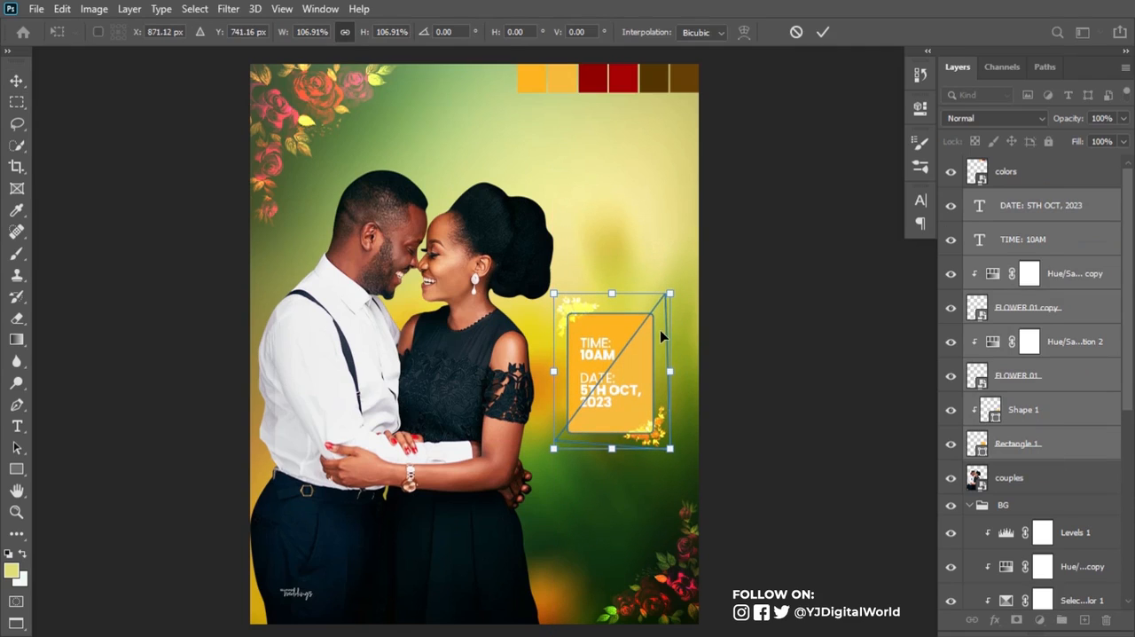
key("Return")
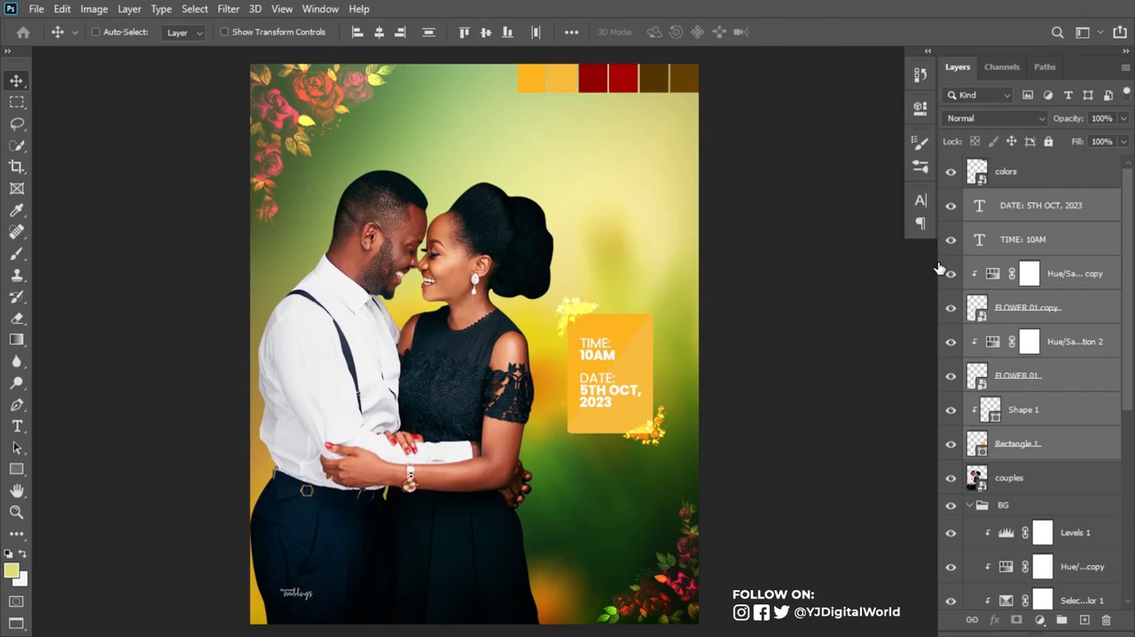
Step: Group the selected card layers and name the group DATE/TIME
key("ctrl+g")
double_click(1009, 197)
type("DATE")
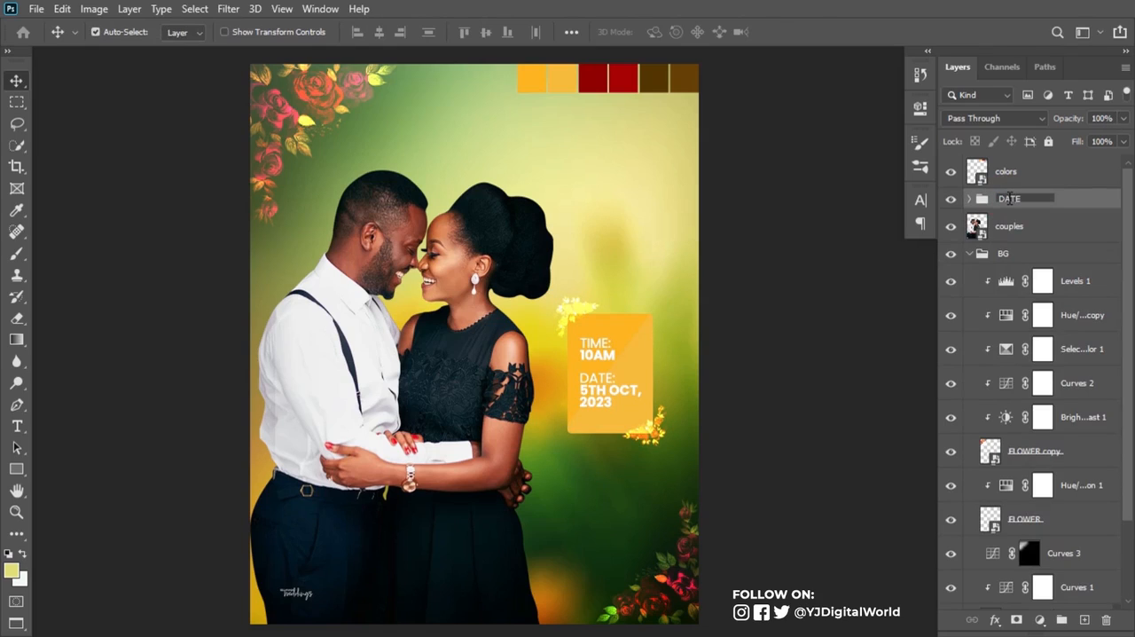
key("Return")
Step: Draw a rectangle about 157 × 42 px below the card and round its corners to 9 px
left_click(16, 469)
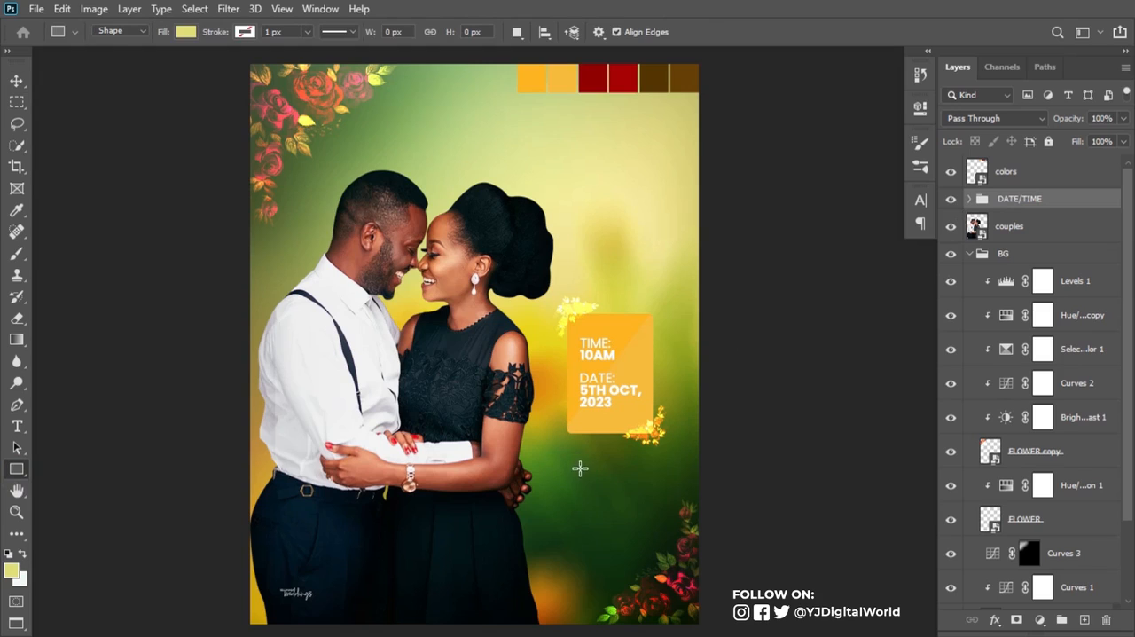
left_click_drag(574, 466, 638, 482)
left_click(704, 268)
type("9")
key("Return")
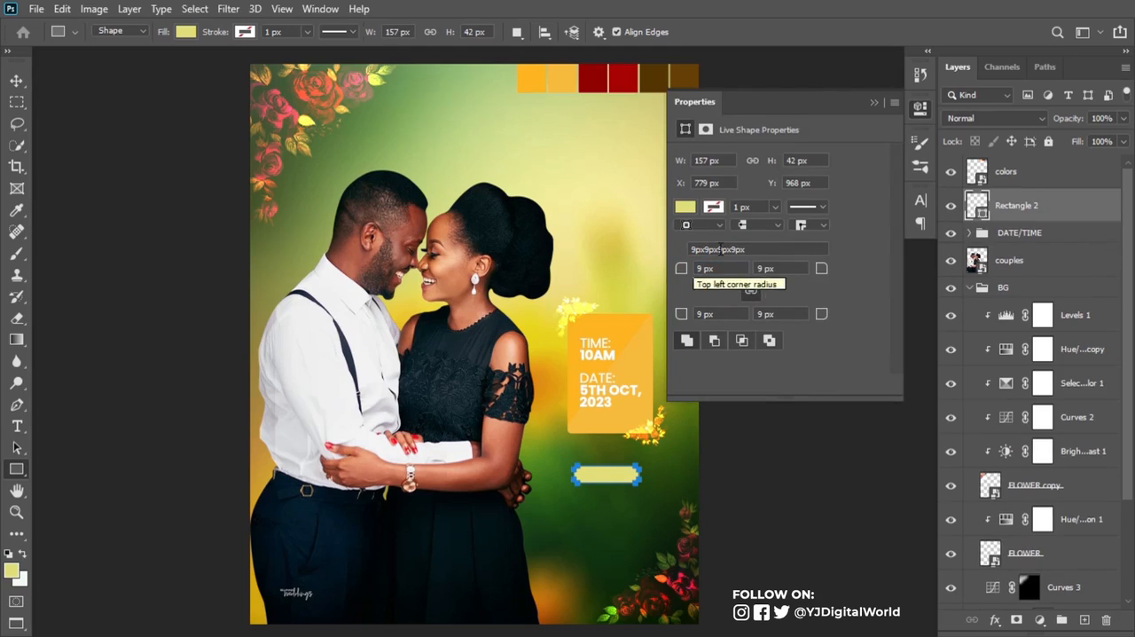
key("Return")
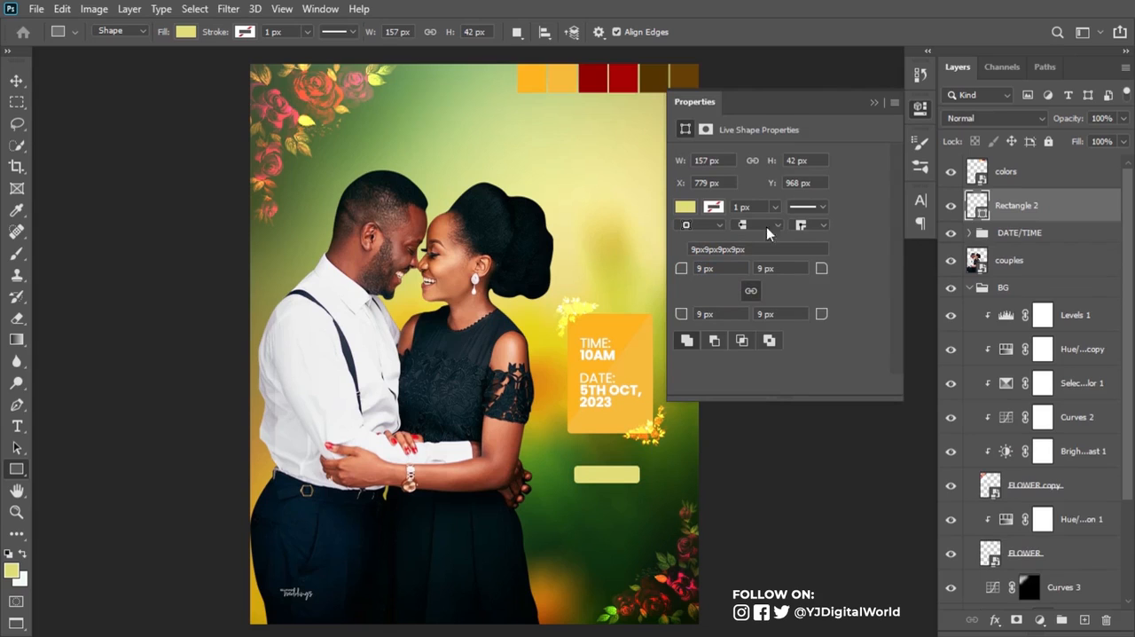
Step: Fill the small rounded rectangle with the dark red swatch sampled from the colors layer
double_click(979, 213)
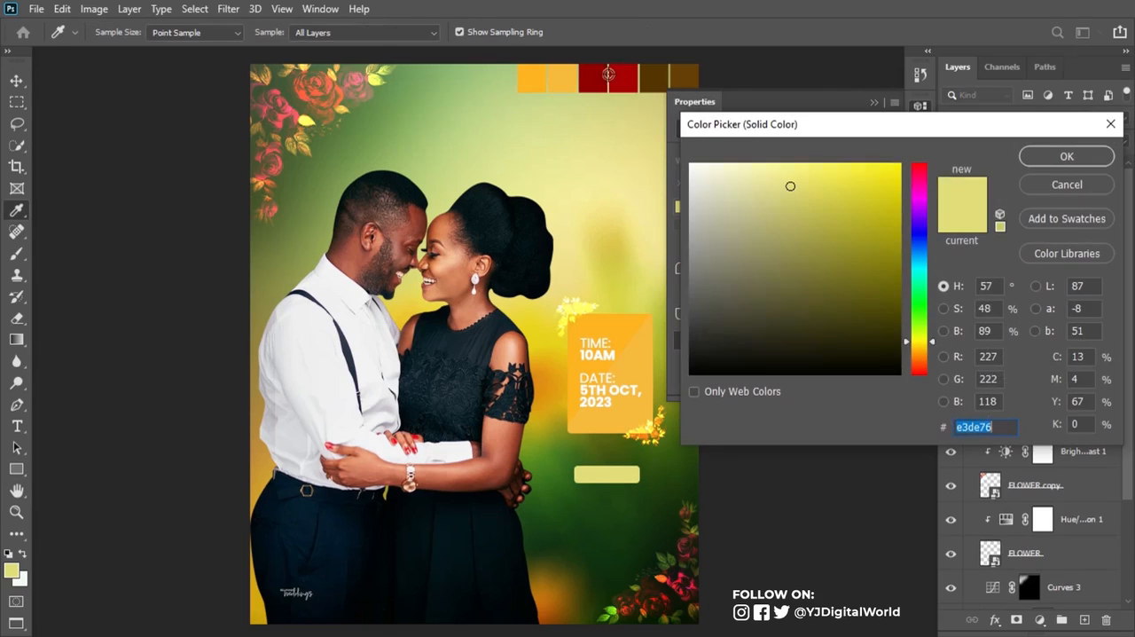
left_click(600, 76)
left_click(1066, 156)
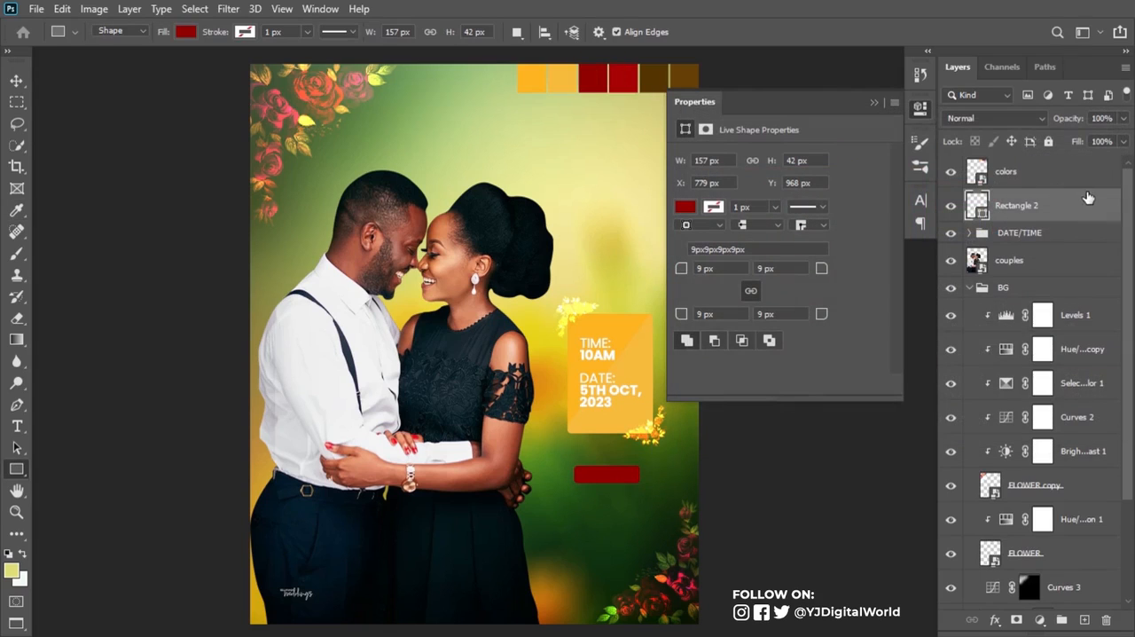
Step: Draw a Pen shape over part of the dark red rectangle, clip it and fill it with the brighter red swatch
left_click(16, 403)
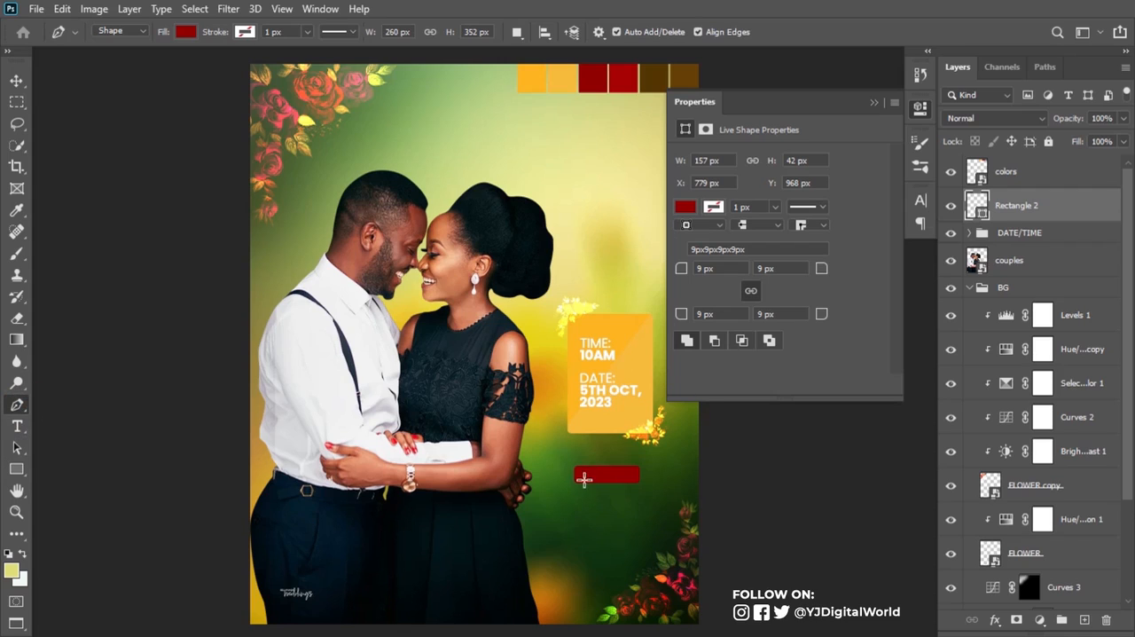
left_click(590, 487)
left_click(622, 459)
double_click(984, 207)
left_click(623, 78)
left_click(1067, 157)
Step: Add the text "VENUE:", scale it down and center it on the red label
left_click(573, 520)
type("VENUE:")
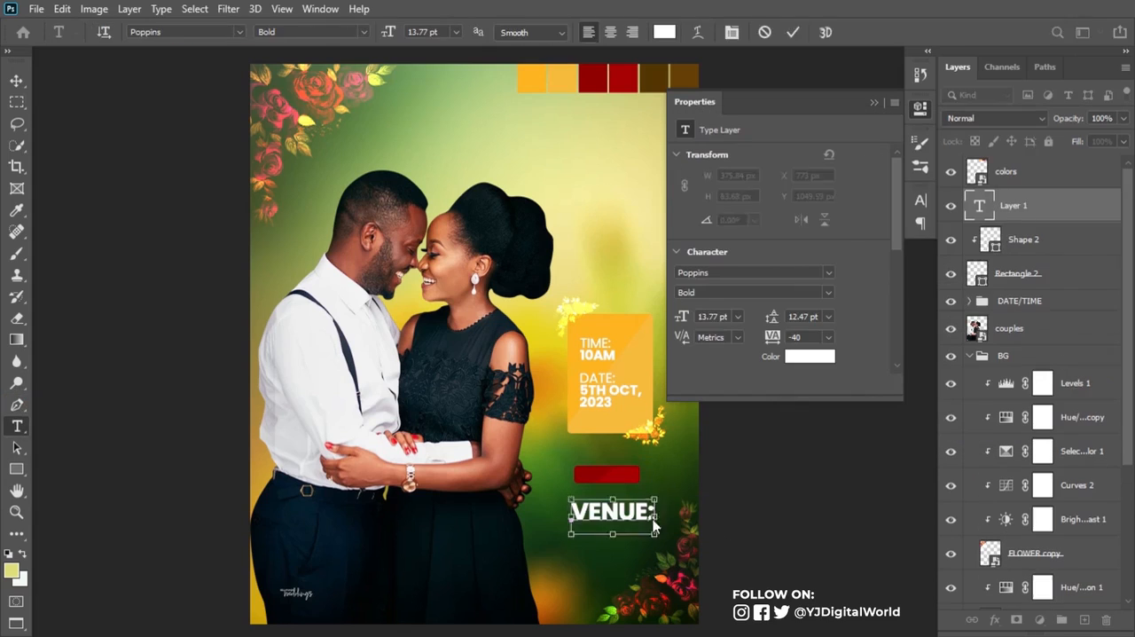
left_click(380, 33)
key("ctrl+t")
key("Return")
left_click_drag(651, 488, 619, 478)
key("ctrl+t")
Step: Add two-line text below the red label with "THE OLIVE'S EVENT CENTER" and the venue's address
key("t")
left_click(557, 512)
type("THE OLIVE'S EVENT CENTER")
key("Return")
type("BARNAWA, KADUNA STTE")
Step: Shrink and restyle the venue address text, place it under the red label and correct its last word to "STATE"
key("ctrl+t")
left_click(920, 200)
left_click(892, 225)
left_click_drag(865, 538, 659, 499)
left_click(872, 320)
left_click(920, 200)
left_click(639, 504)
type("A")
Step: Center the address text horizontally on the red label and adjust its size
left_click(977, 307, "ctrl")
left_click(380, 34)
key("ctrl+d")
key("ctrl+t")
key("Return")
Step: Fine-tune the address text's size, set its tracking to 60 and recenter it under the label
left_click(921, 201)
left_click_drag(741, 246, 737, 249)
key("ctrl+t")
key("Return")
left_click_drag(830, 261, 836, 263)
left_click(920, 201)
left_click(379, 34)
left_click(920, 200)
Step: Group the label and address layers as VENUE, then duplicate the group and move the copy directly below the original
left_click(1049, 308, "shift")
key("ctrl+g")
key("ctrl+t")
left_click_drag(606, 474, 606, 530)
Step: Change the copied label's text to "COLOUR OF THE DAY" and center it on its rectangle
double_click(992, 260)
type("COLOUR OF THE DAY")
left_click(990, 328, "ctrl")
left_click(379, 33)
Step: Widen the copied label's rectangle to fit the longer text, with a brown fill
left_click(1030, 328)
key("ctrl+t")
key("Return")
Step: Replace the copied address with centered two-line text "NAVY BLUE, BURNT ORANGE AND WHITE" and center it under the brown label
left_click(993, 226)
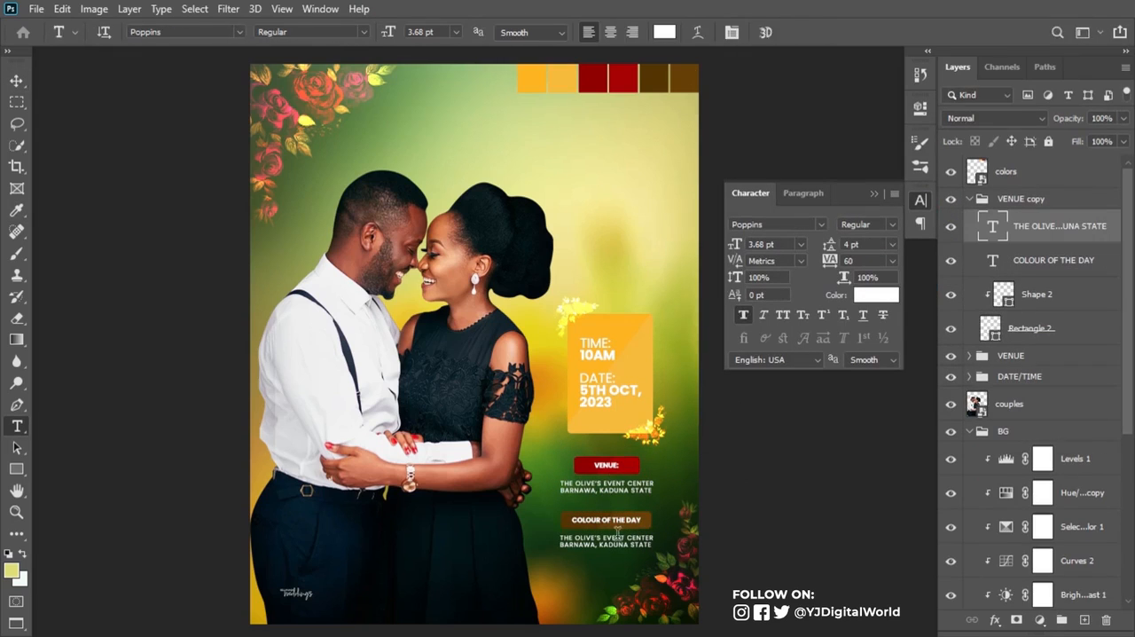
left_click(613, 537)
key("ctrl+a")
type("NAVY BLUE, BURNT ORANGE")
key("Return")
type("AND WHITE")
left_click(610, 32)
left_click(379, 33)
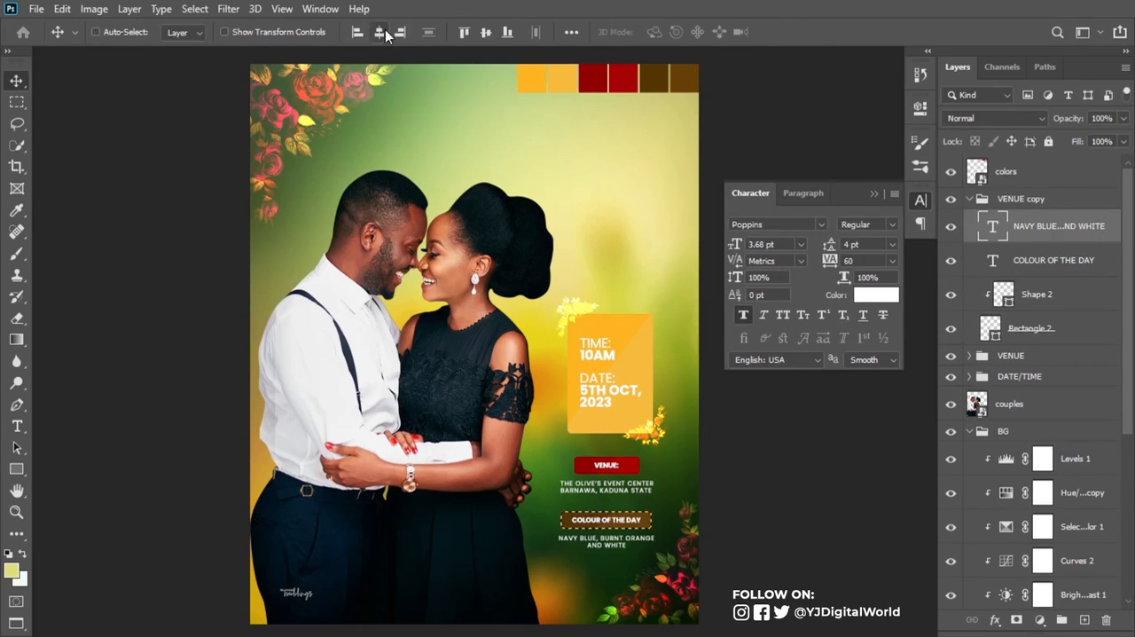
Step: Center the address text in the VENUE group under its label and collapse the VENUE copy, VENUE and BG groups
left_click(969, 355)
left_click(1059, 383)
left_click(380, 33)
left_click(921, 201)
left_click(969, 199)
left_click(969, 219)
left_click(969, 295)
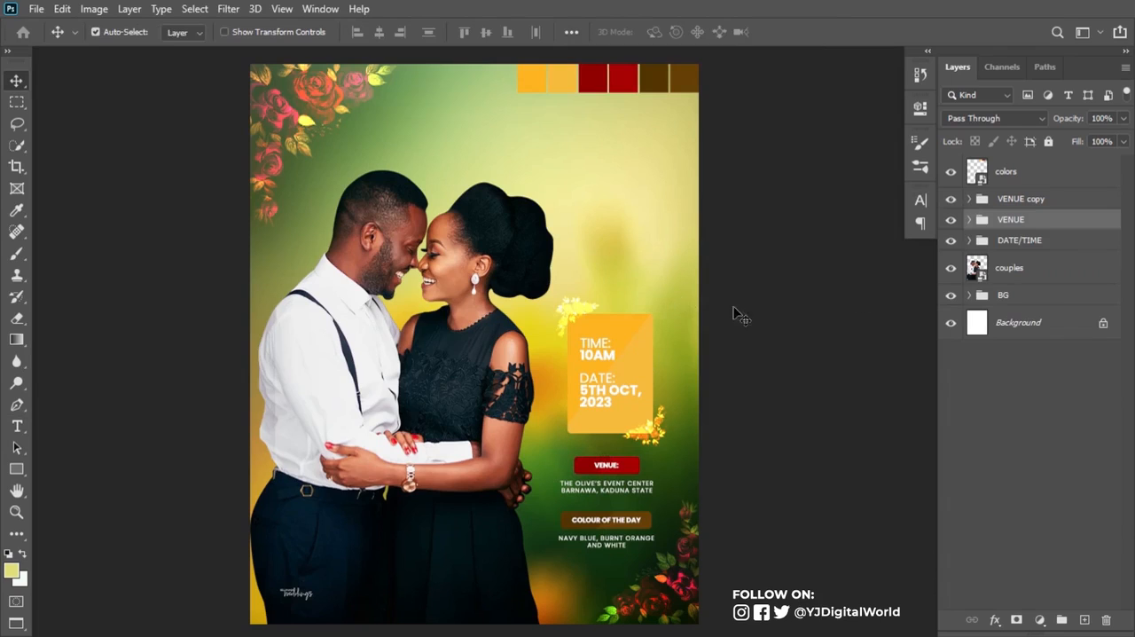
Step: Set the date/time card's rectangle and its clipped shape to Soft Light, hide the colors layer and collapse the DATE/TIME group
left_click(631, 337)
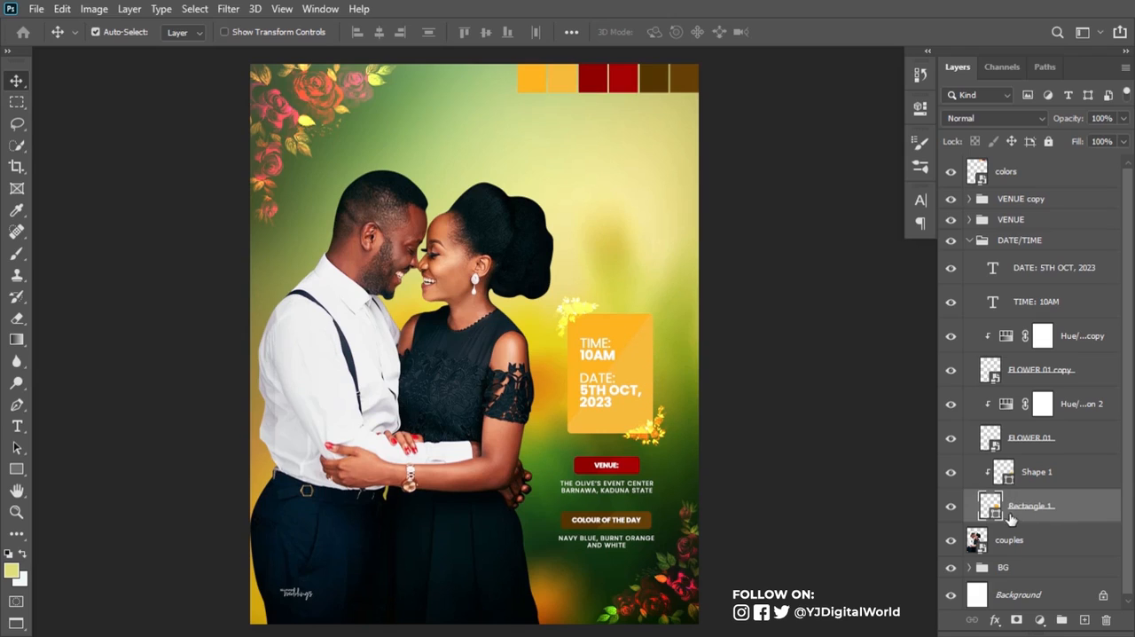
left_click(1085, 473, "shift")
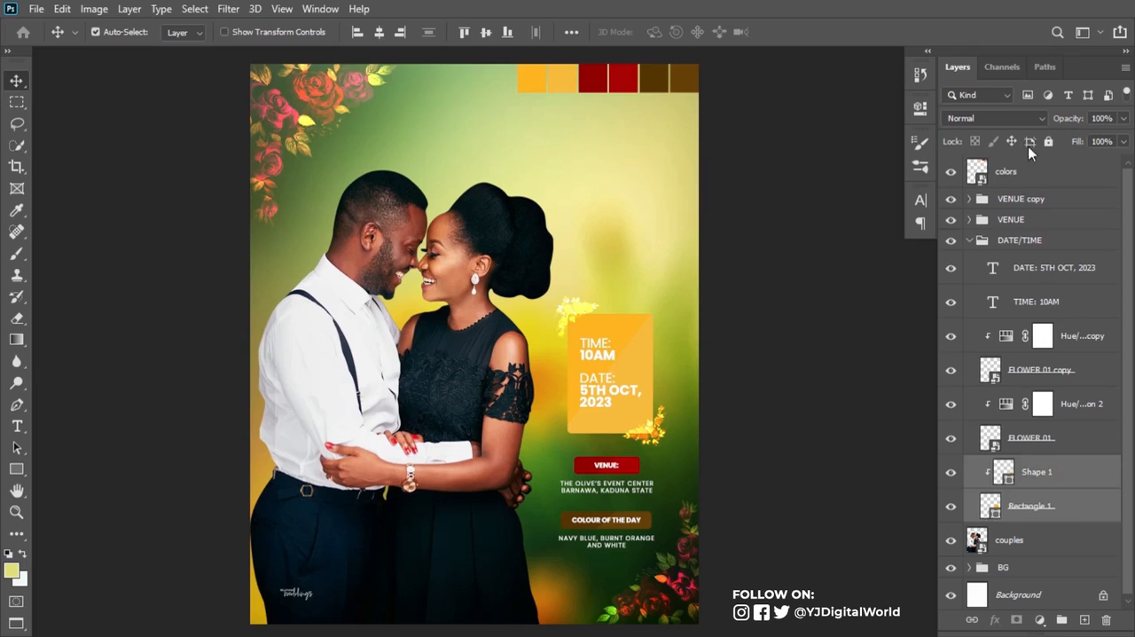
left_click(1033, 118)
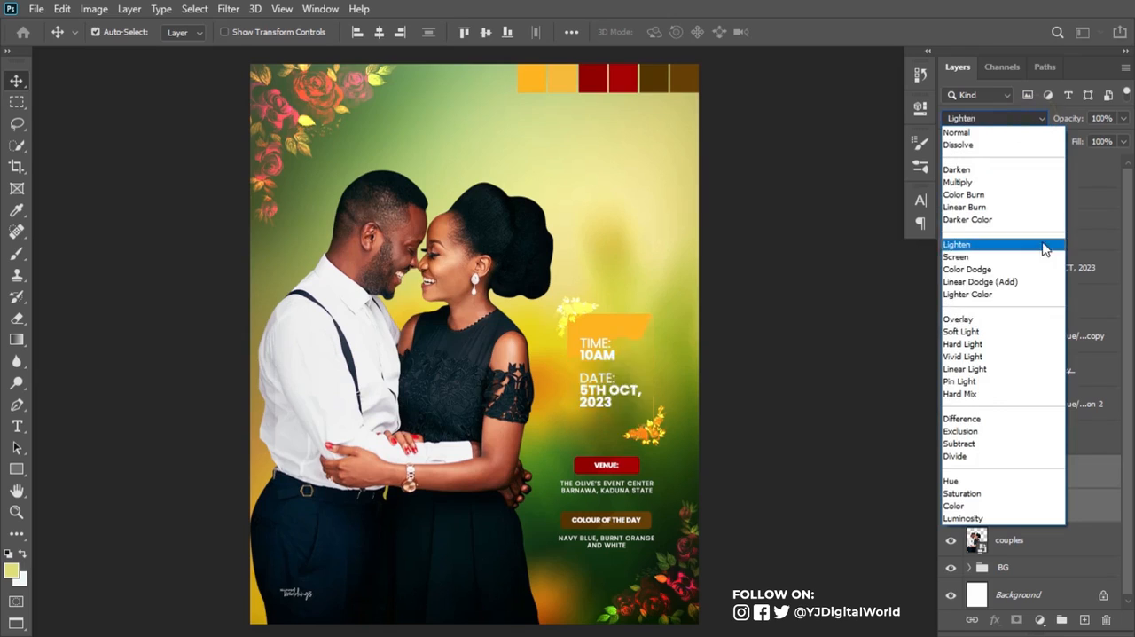
left_click(997, 337)
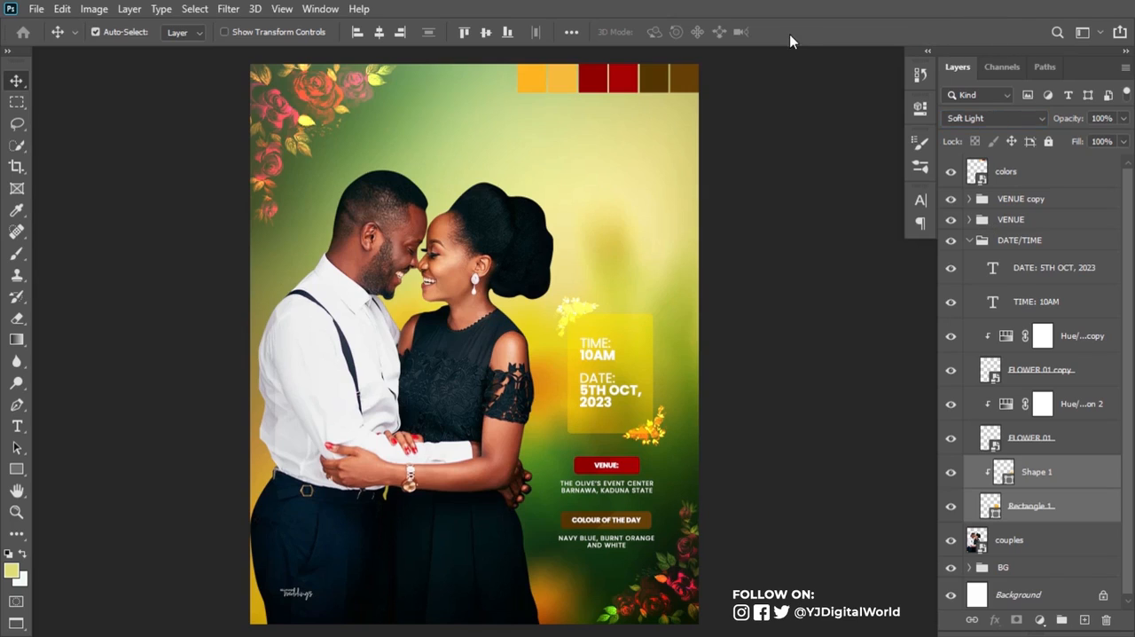
left_click(952, 172)
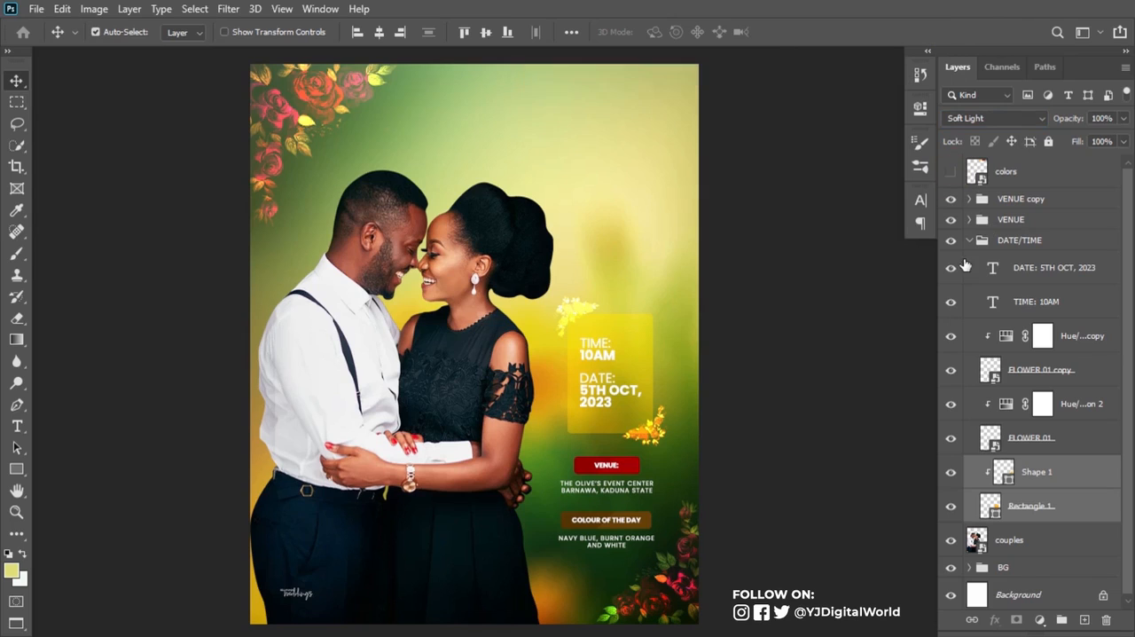
left_click(969, 240)
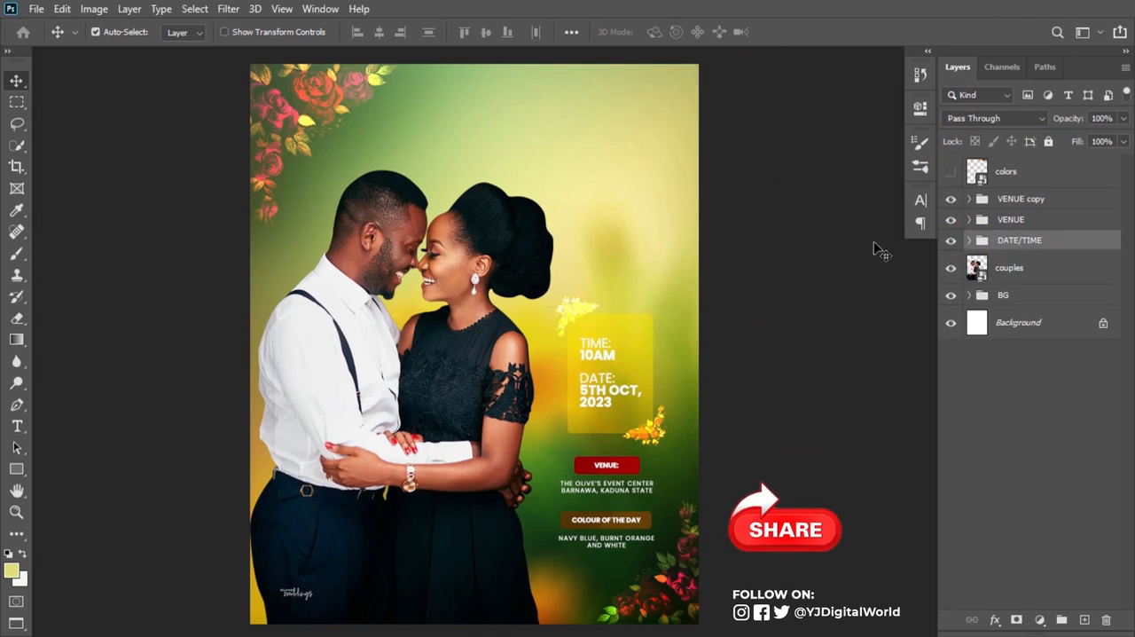
Step: Add centered two-line white text with the couple's first names joined by "&" above the woman's head
left_click(17, 427)
left_click(499, 151)
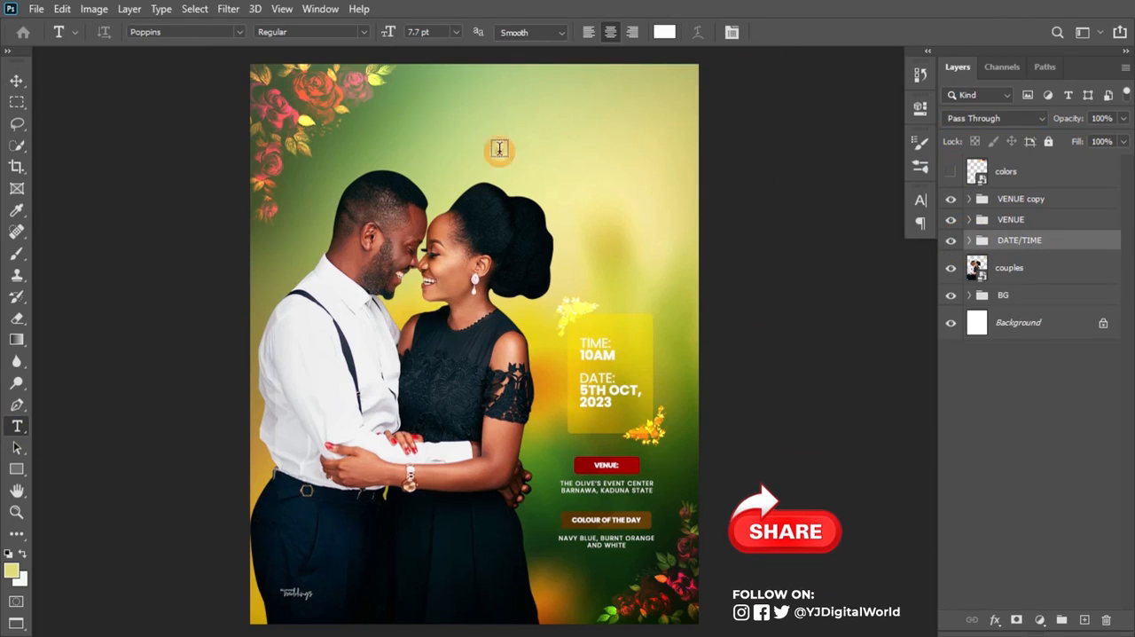
type("Sarah &")
key("Return")
type("Thomas")
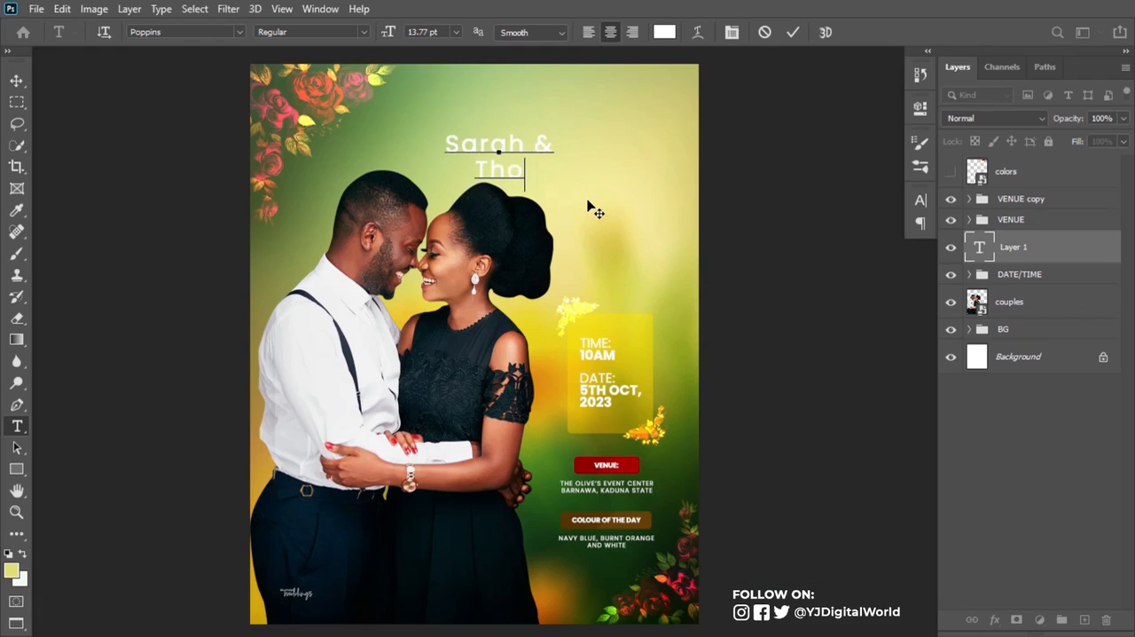
key("ctrl+Return")
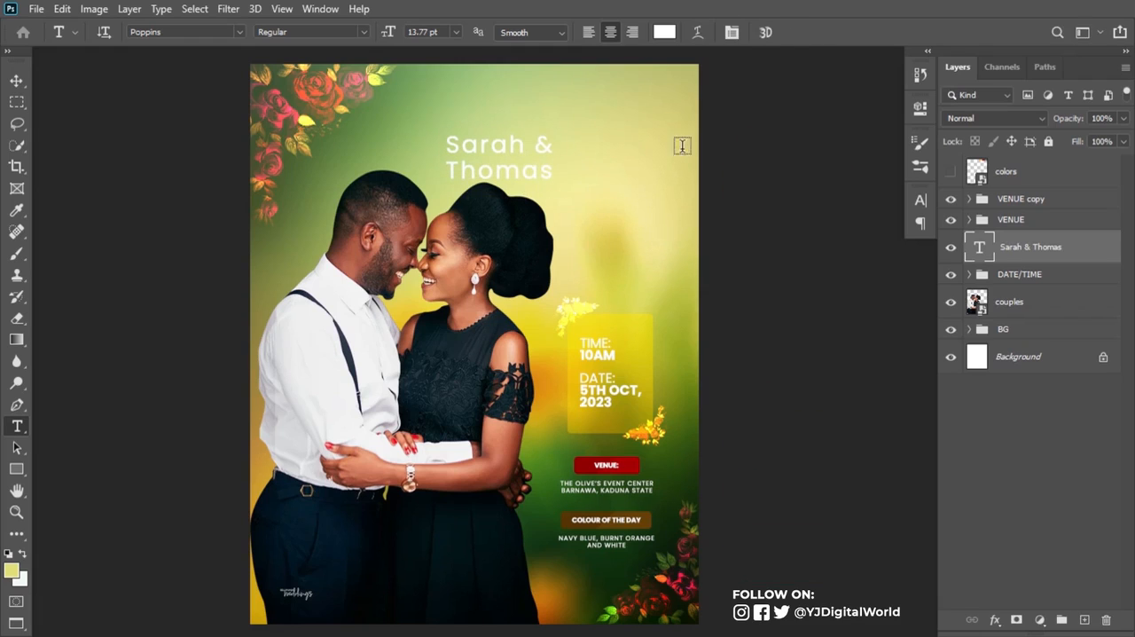
Step: Change the couple's names to the Sweet Beans Free Trial Regular font
left_click(920, 203)
left_click(783, 223)
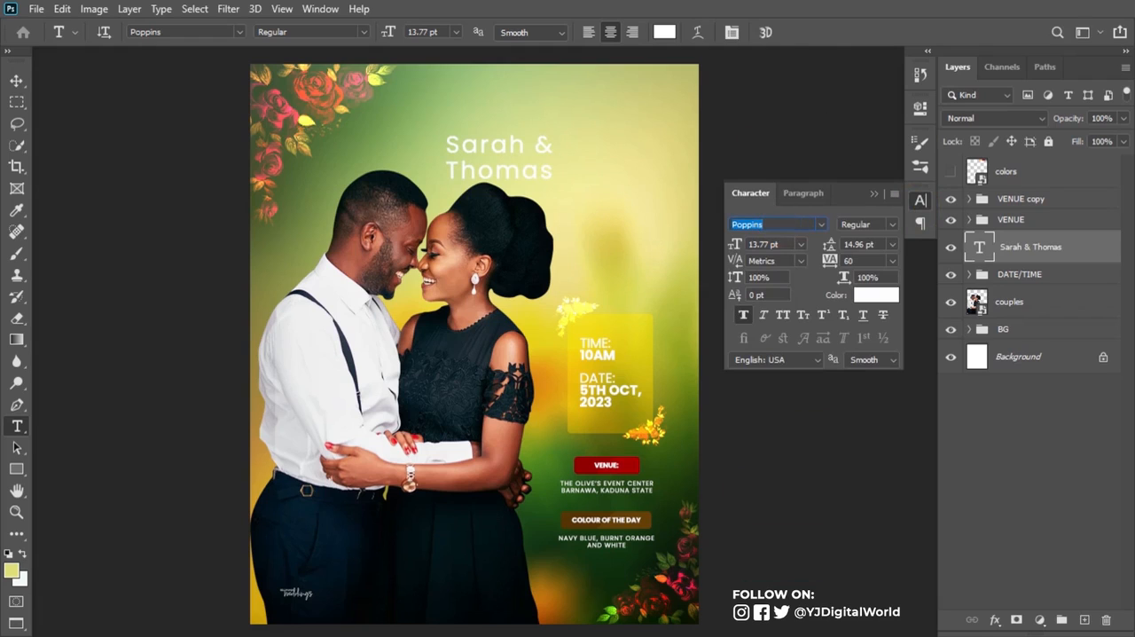
type("s")
scroll(887, 425, "down", 5)
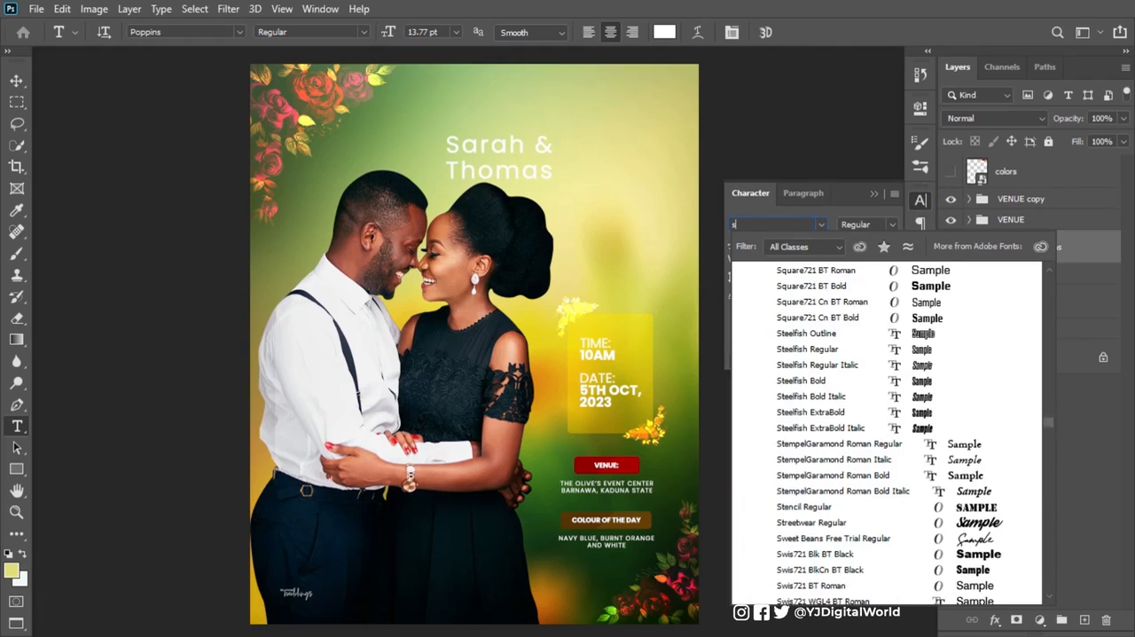
type("weet")
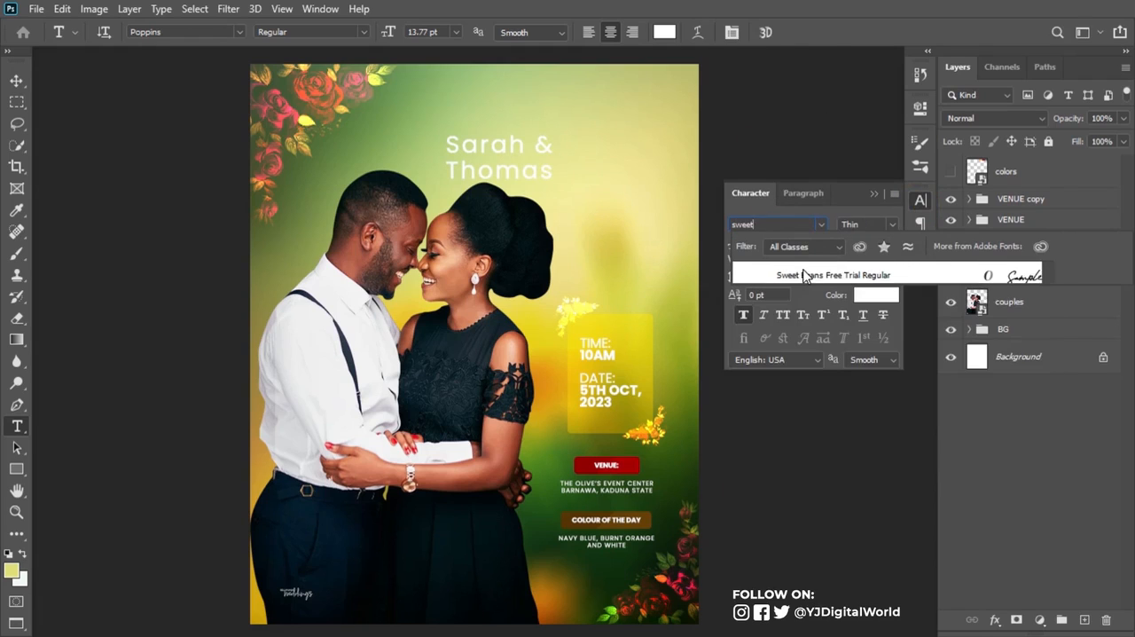
left_click(807, 274)
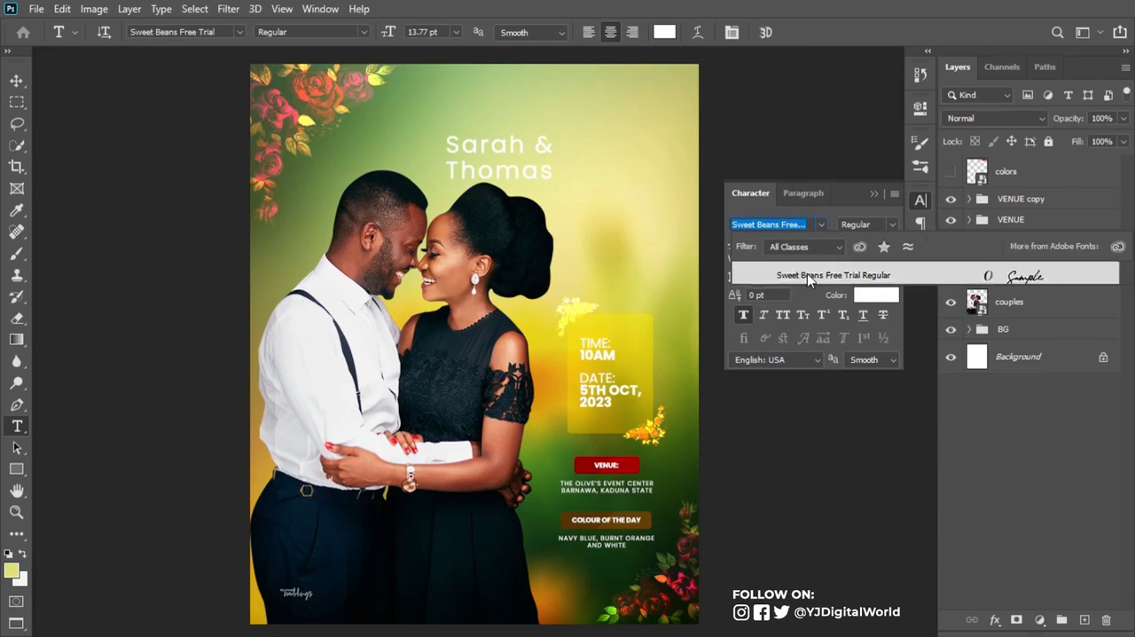
left_click(874, 194)
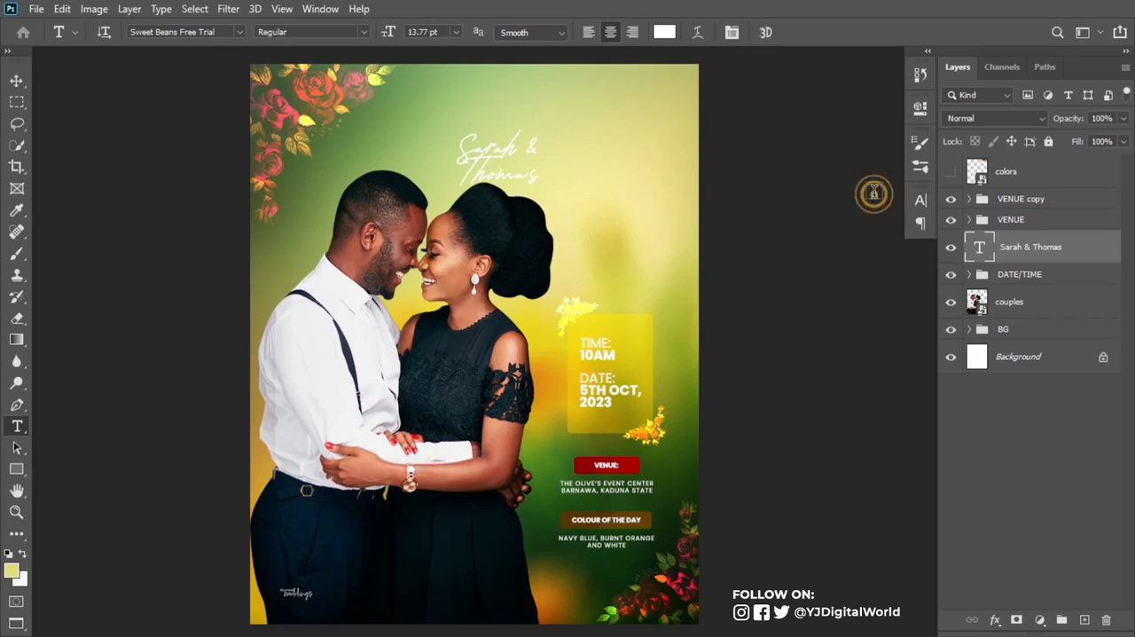
Step: Enlarge the couple's names to about 35 pt and position them in the open area above the date/time card
key("ctrl+t")
left_click_drag(541, 190, 672, 290)
mouse_move(603, 262)
left_mouse_down()
mouse_move(618, 246)
mouse_move(619, 257)
mouse_move(612, 249)
left_mouse_up()
key("Return")
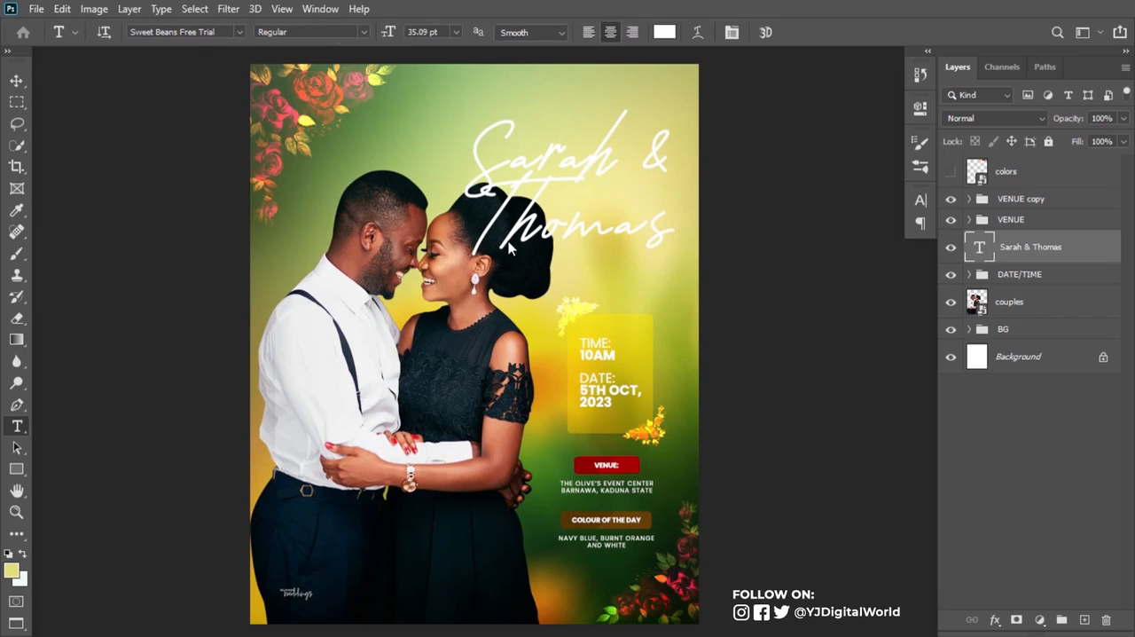
Step: Tighten the tracking of the couple's names to -60
left_click(923, 204)
mouse_move(828, 246)
left_mouse_down()
mouse_move(839, 246)
mouse_move(832, 264)
left_mouse_up()
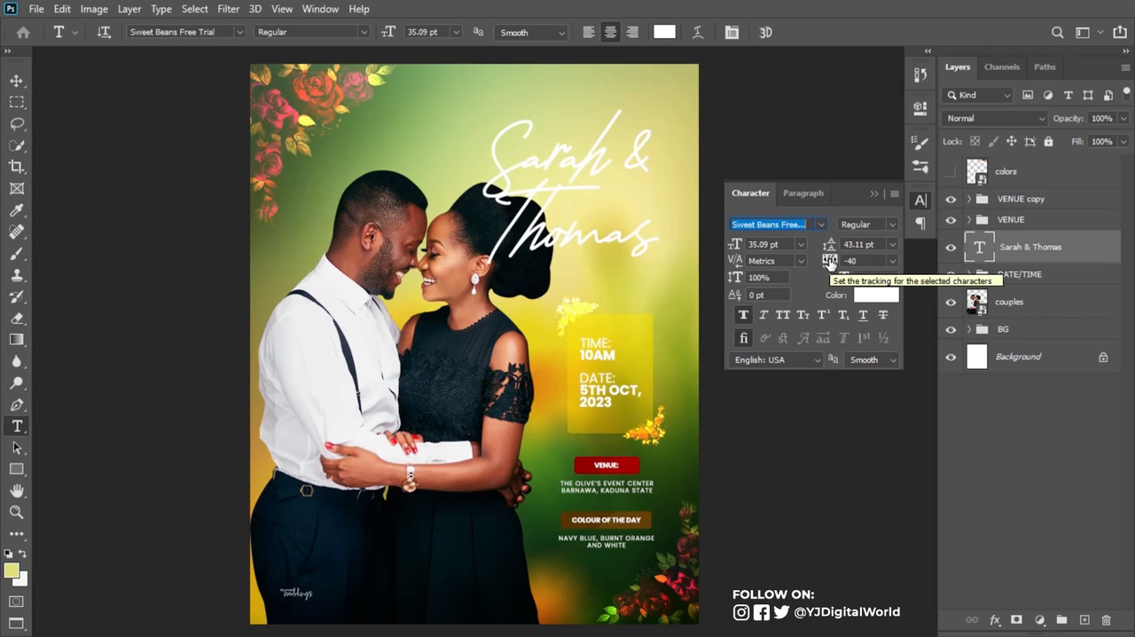
left_click_drag(829, 264, 829, 264)
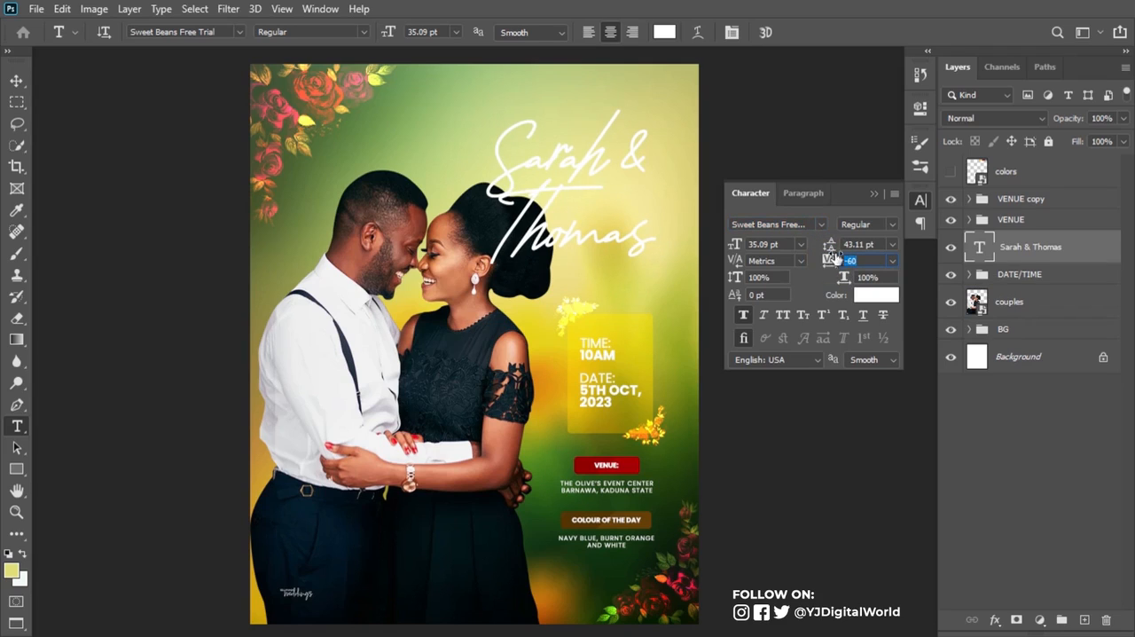
left_click(876, 195)
Step: Scale the couple's names up to about 37.7 pt and reposition them above the date/time card
key("ctrl+t")
left_click_drag(658, 278, 665, 287)
left_click_drag(487, 110, 476, 97)
left_click_drag(546, 173, 548, 178)
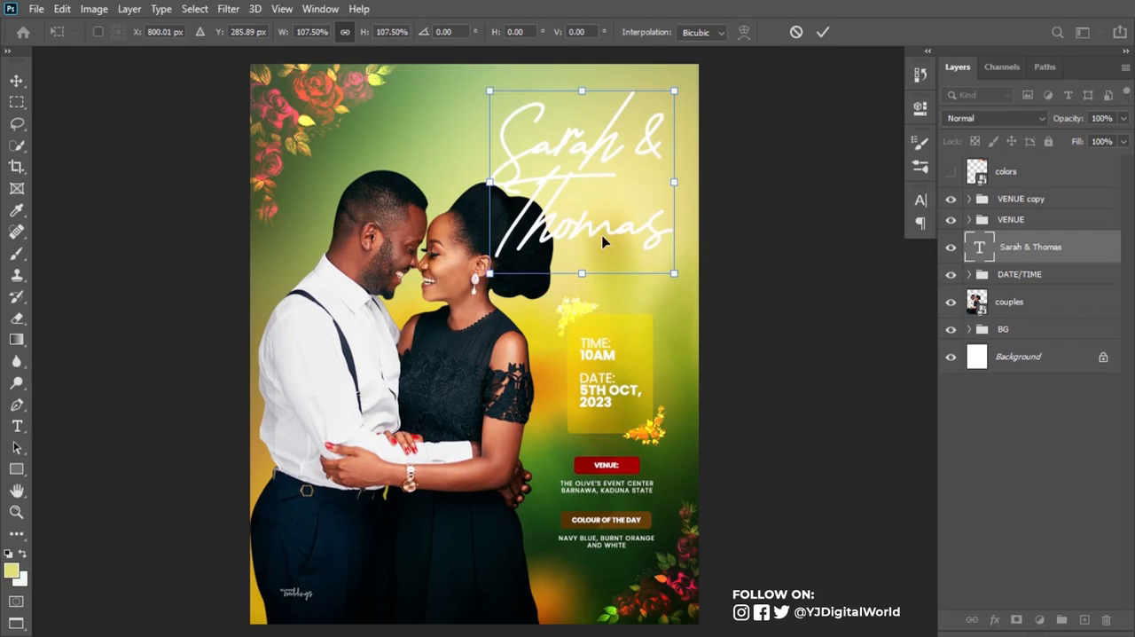
left_click_drag(602, 235, 601, 239)
key("Return")
key("t")
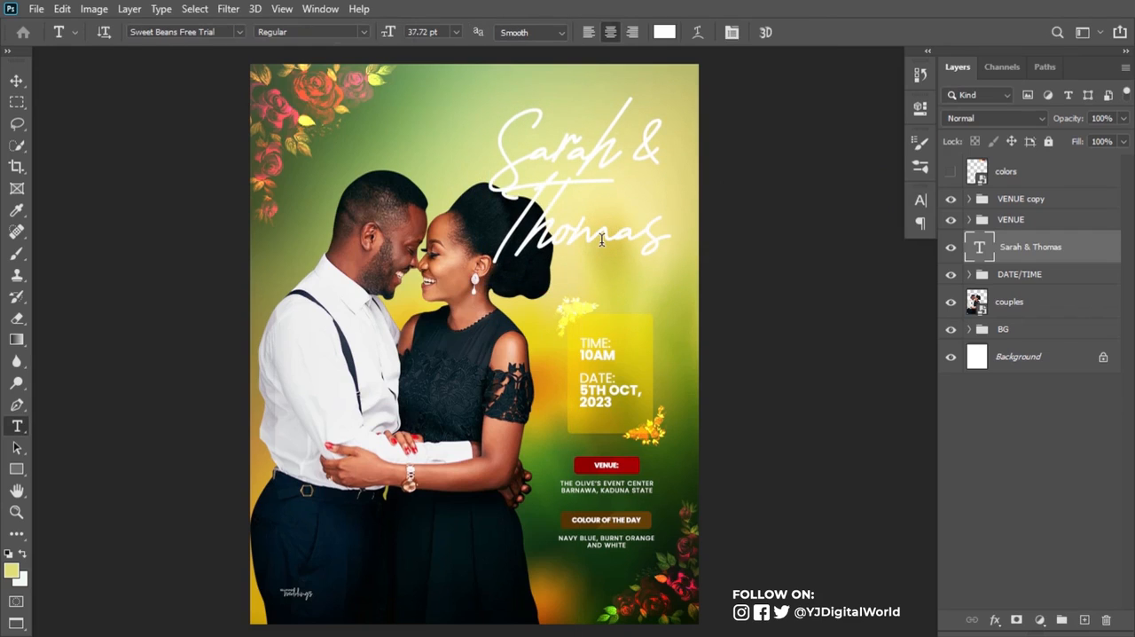
Step: Move the VENUE, VENUE copy and DATE/TIME groups together straight up by about 44 px
left_click(1014, 223)
left_click(1030, 198, "shift")
left_click(1019, 274, "ctrl")
key("ctrl+t")
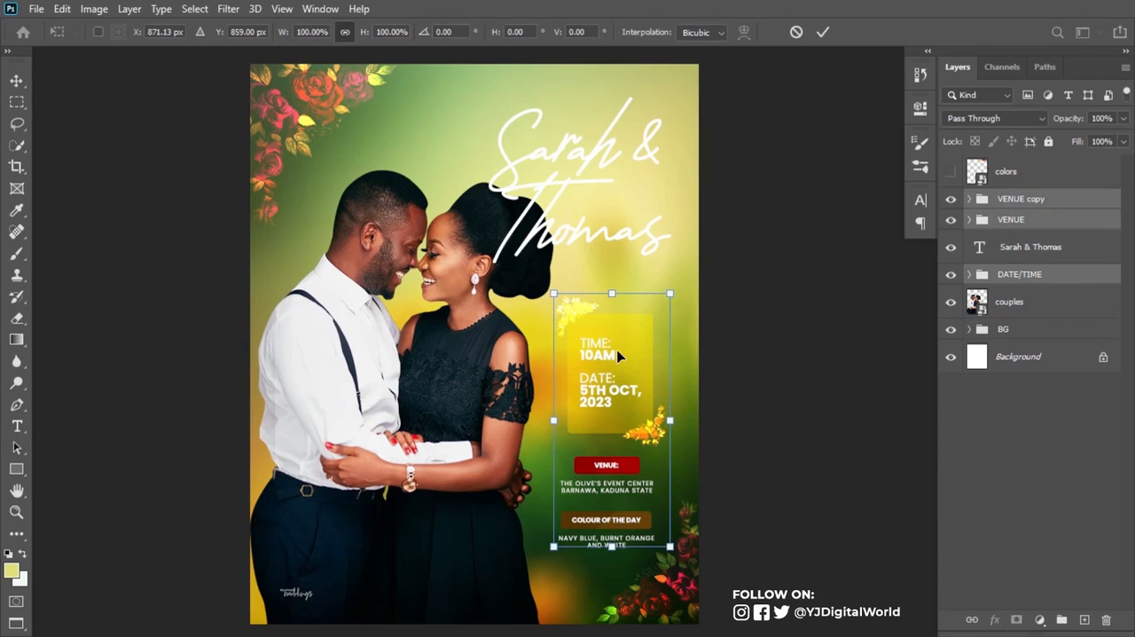
left_click_drag(617, 356, 617, 340)
left_click_drag(618, 331, 618, 331)
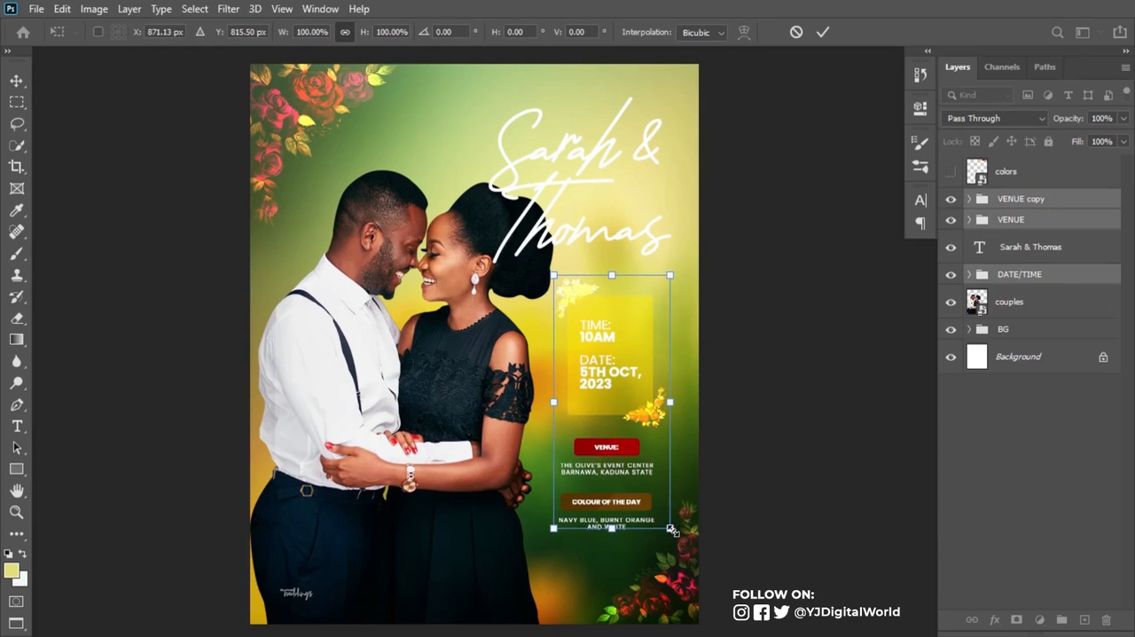
key("Return")
key("t")
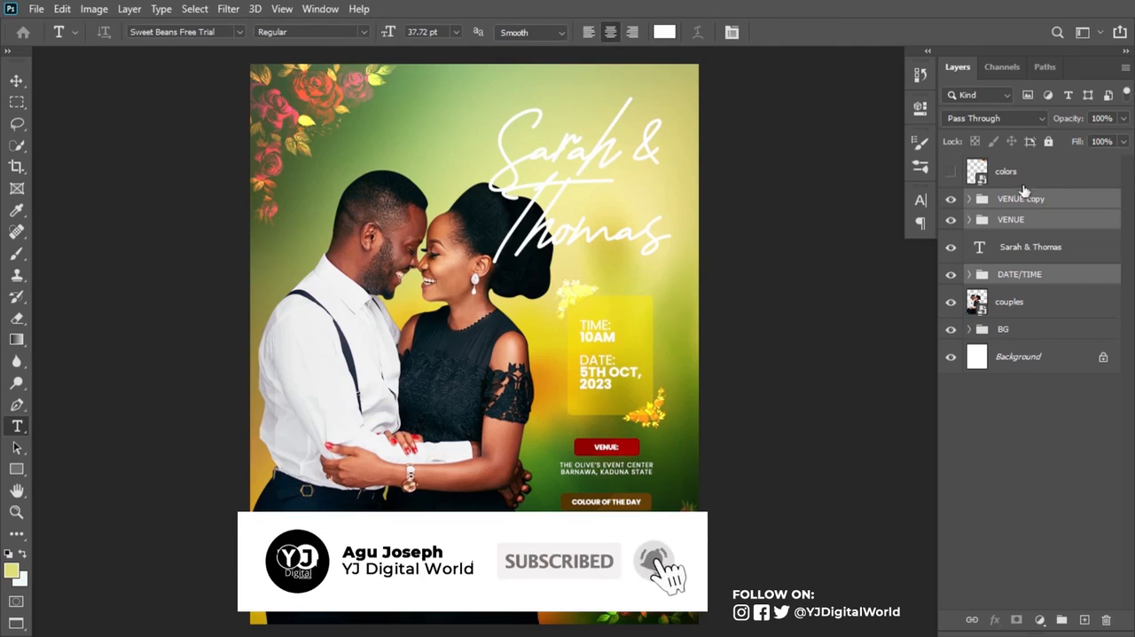
Step: Delete the colors layer and create a merged smart object of all visible layers at the top of the stack
left_click(1058, 180)
key("Delete")
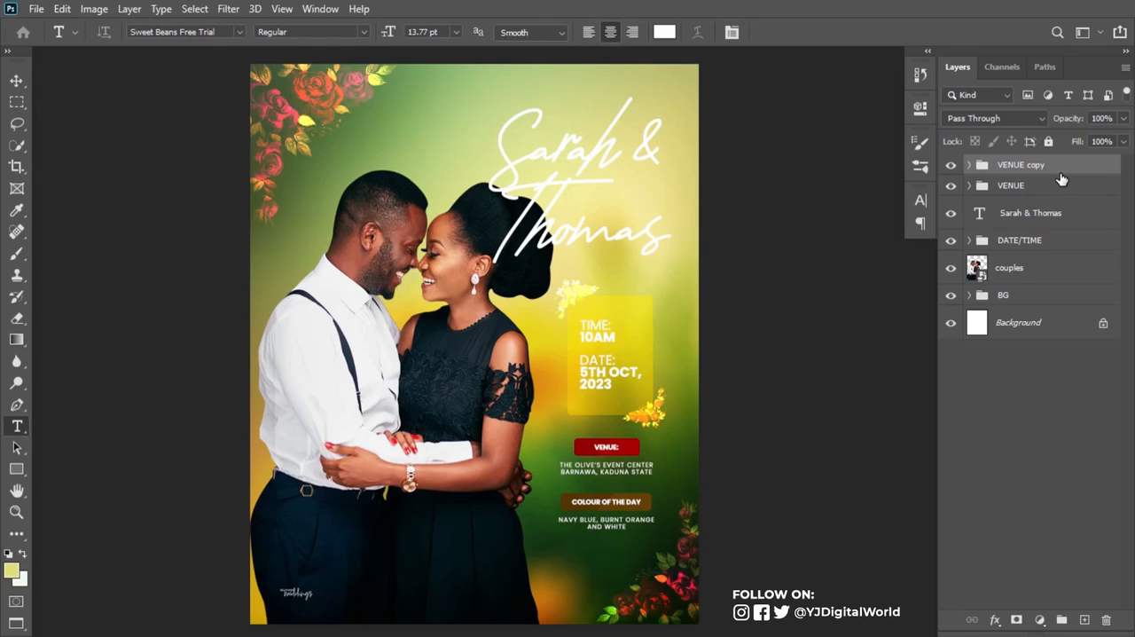
left_click(1072, 166)
key("ctrl+shift+alt+e")
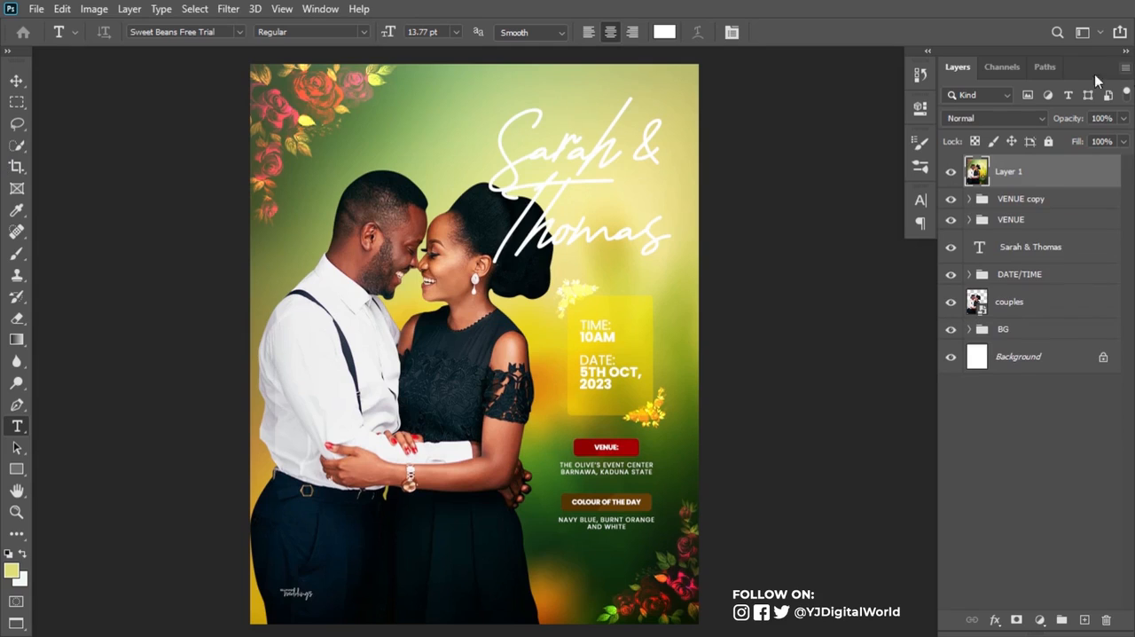
right_click(1084, 177)
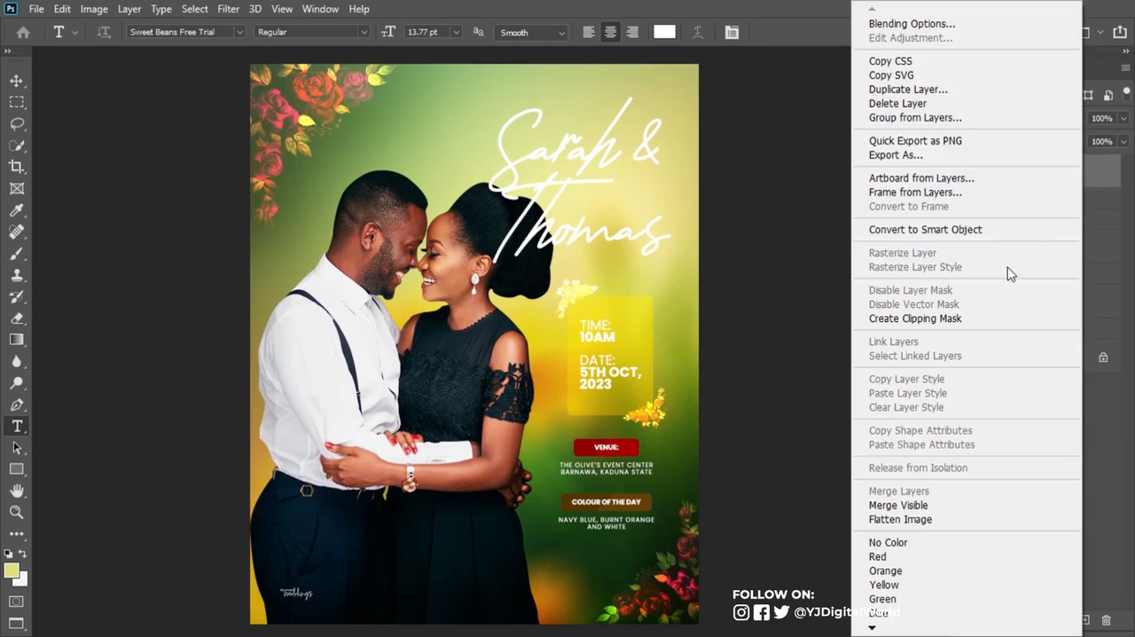
left_click(1015, 235)
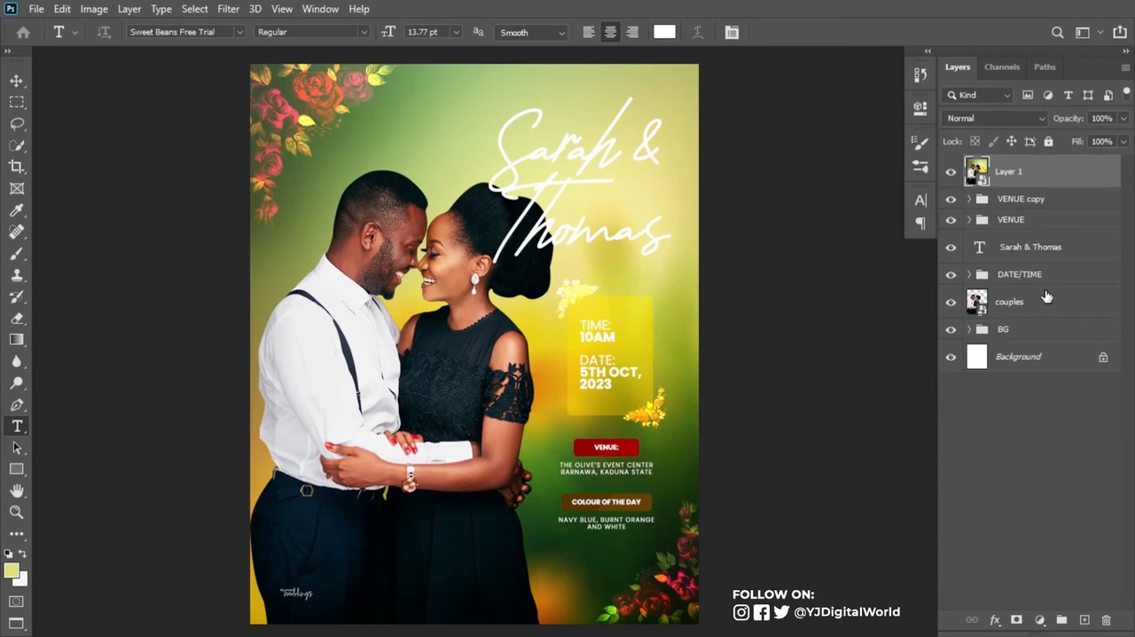
Step: Create a new top layer named "noise" in Soft Light mode, filled with the neutral 50% gray
key("ctrl+shift+n")
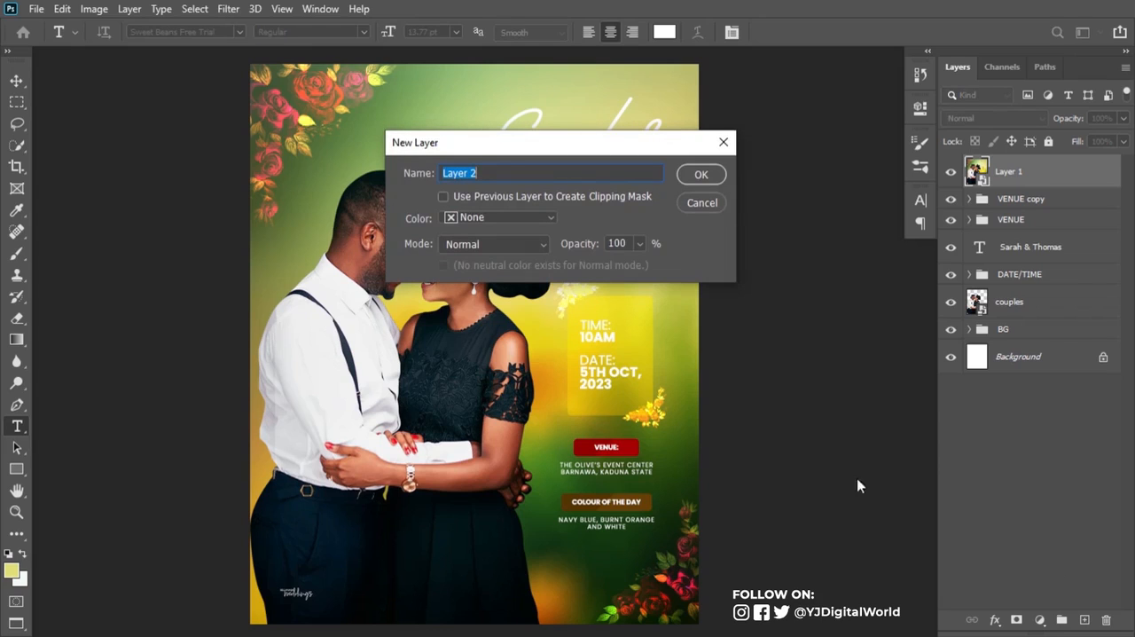
type("n")
left_click(519, 242)
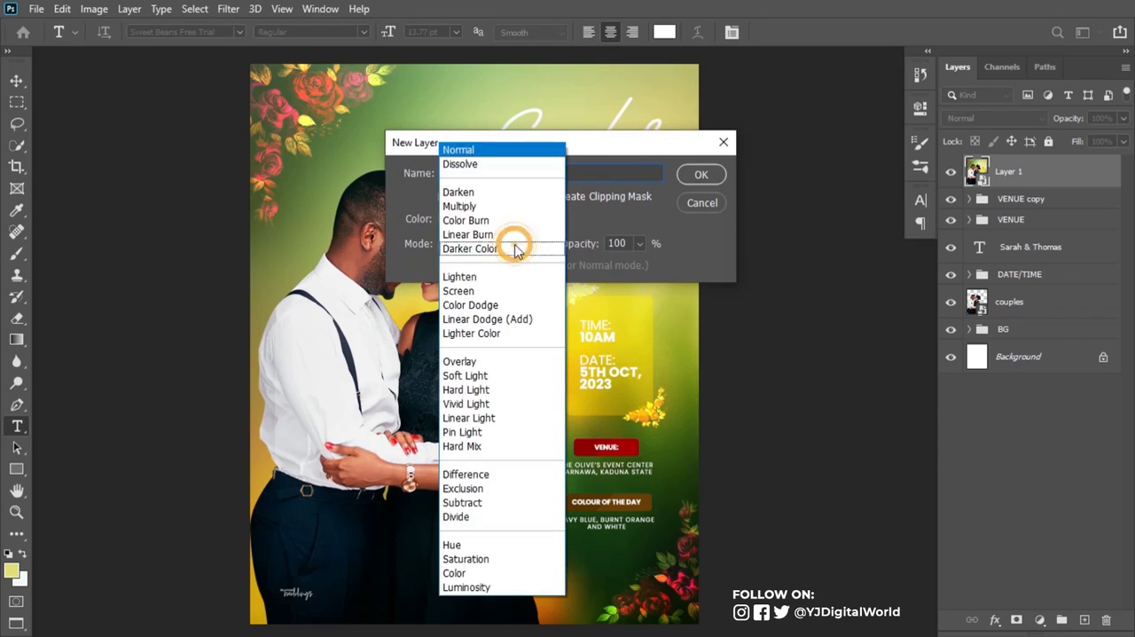
left_click(491, 376)
left_click(585, 259)
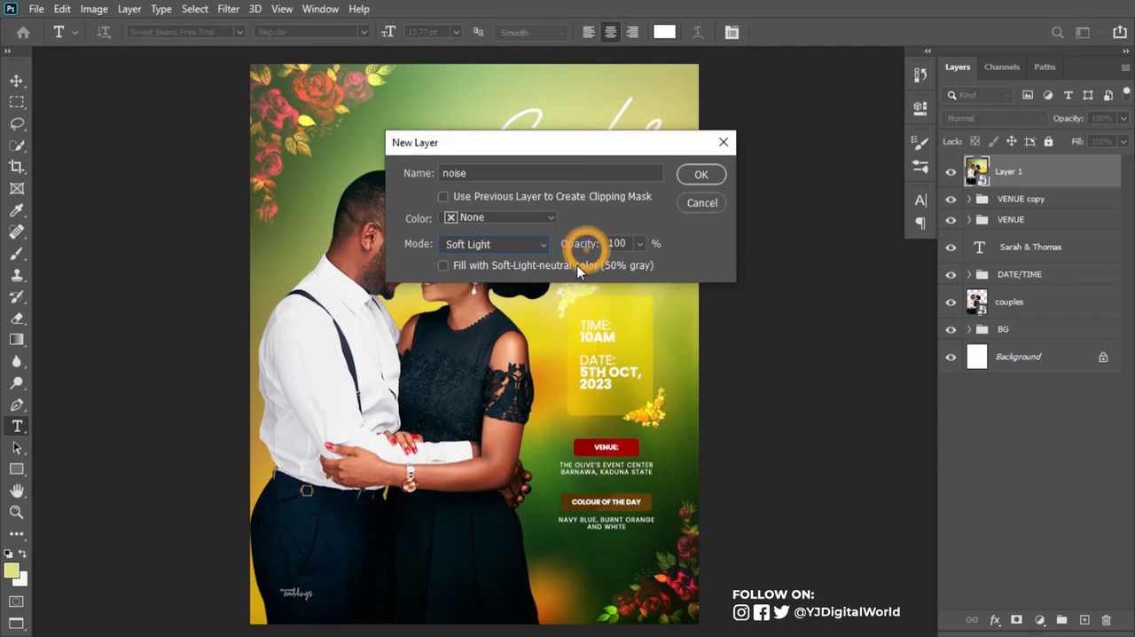
left_click(702, 177)
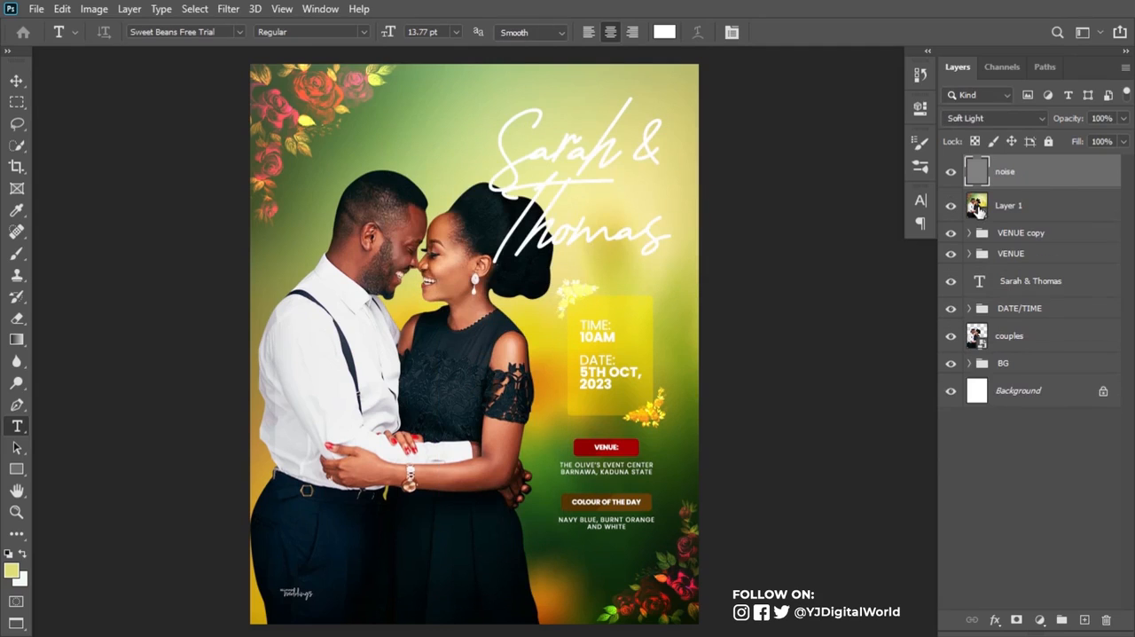
Step: Convert the noise layer to a smart object and apply Add Noise at 7.73% with uniform distribution, collapsing its filter list
right_click(1059, 177)
left_click(958, 229)
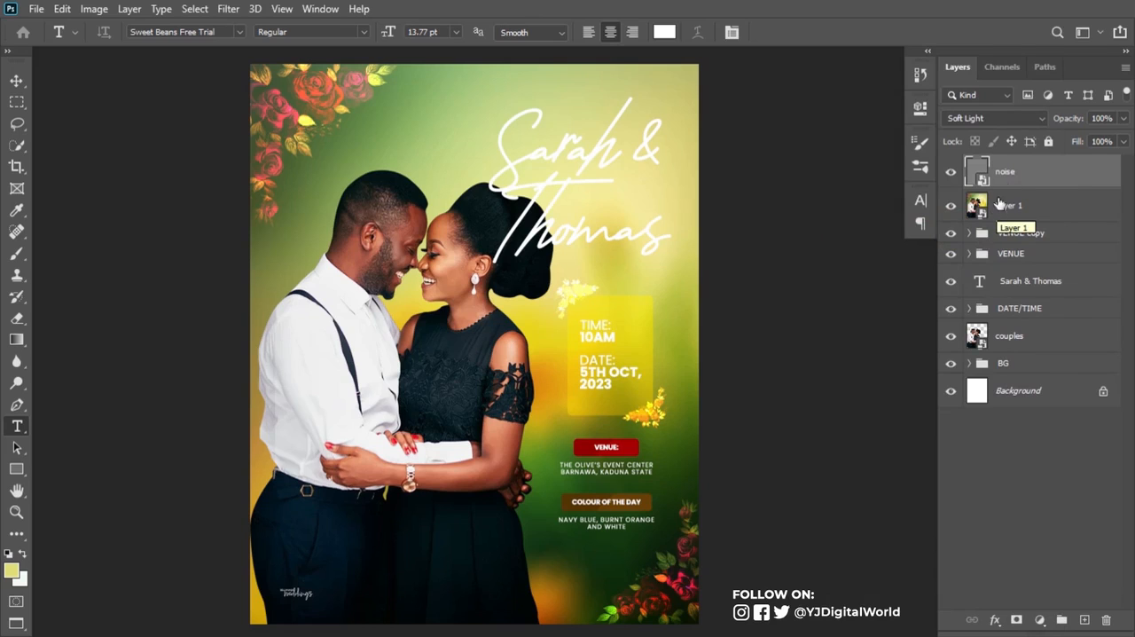
left_click(228, 11)
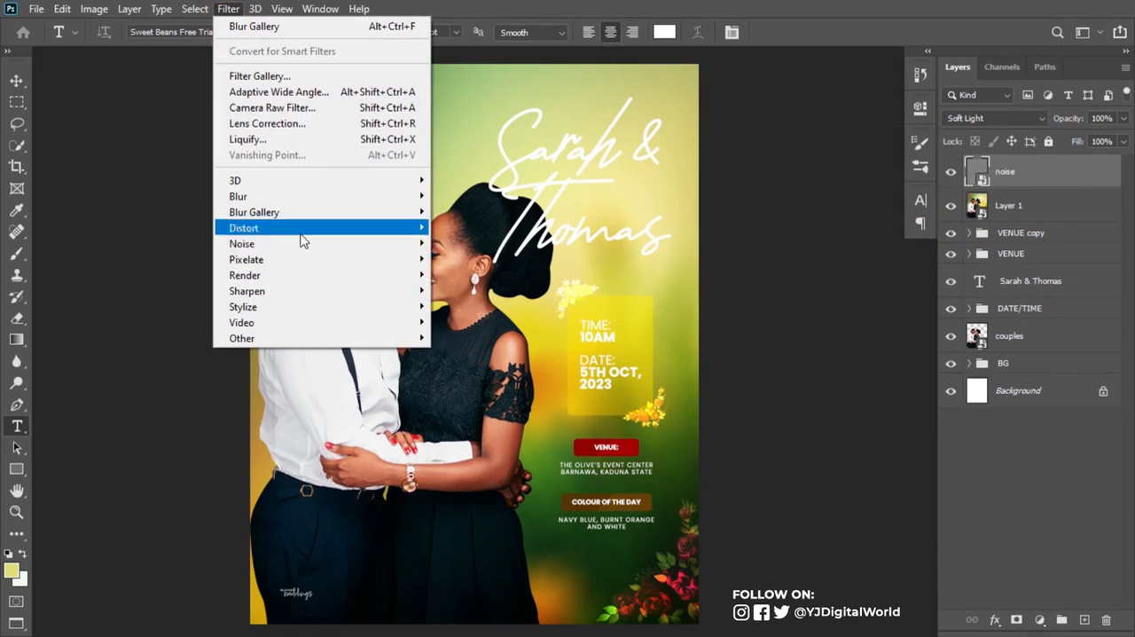
mouse_move(375, 246)
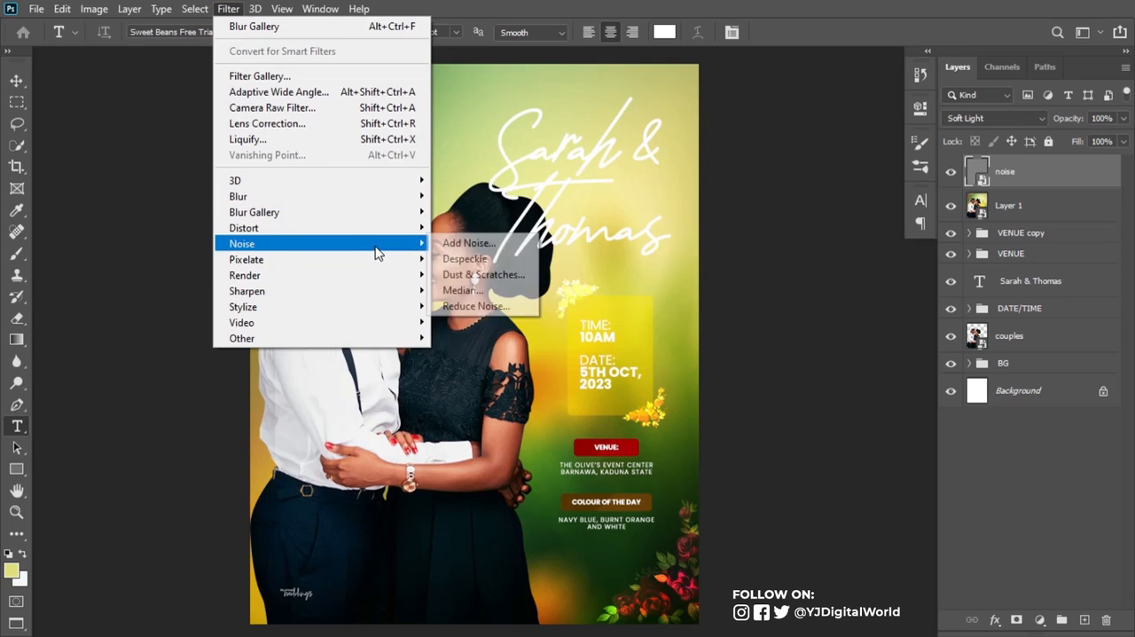
left_click(466, 243)
left_click_drag(462, 326, 453, 316)
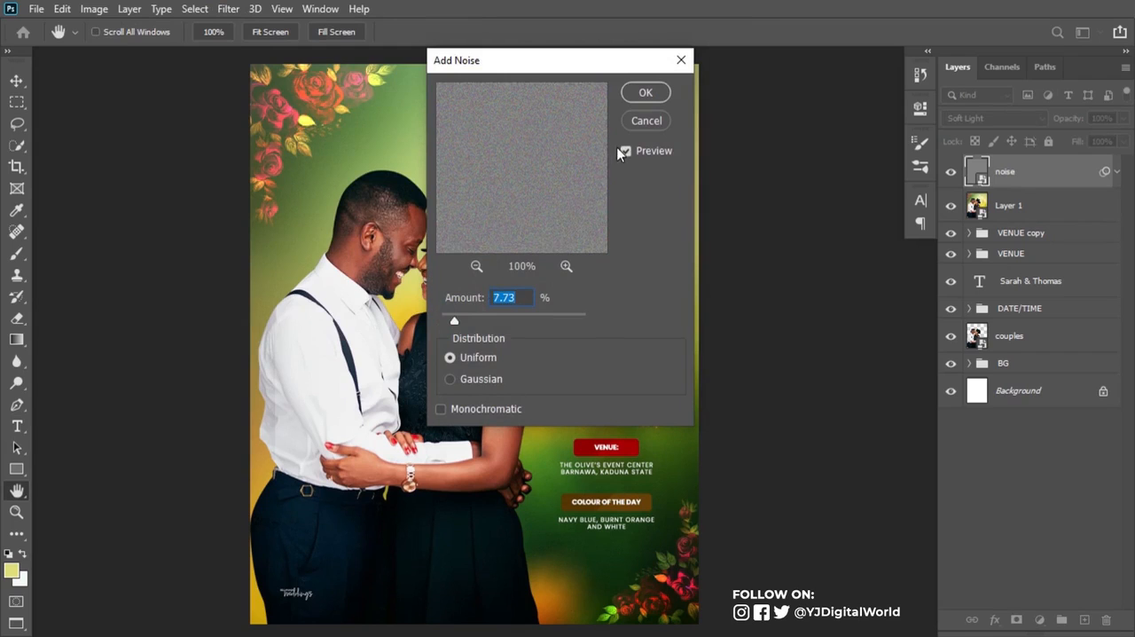
left_click(639, 101)
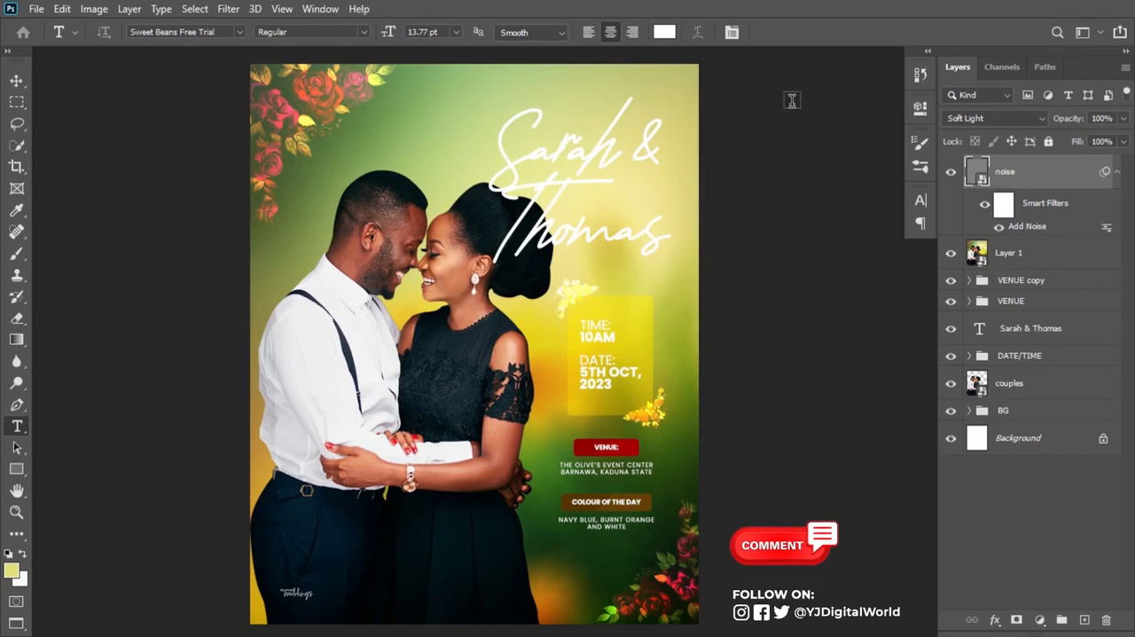
left_click(1115, 172)
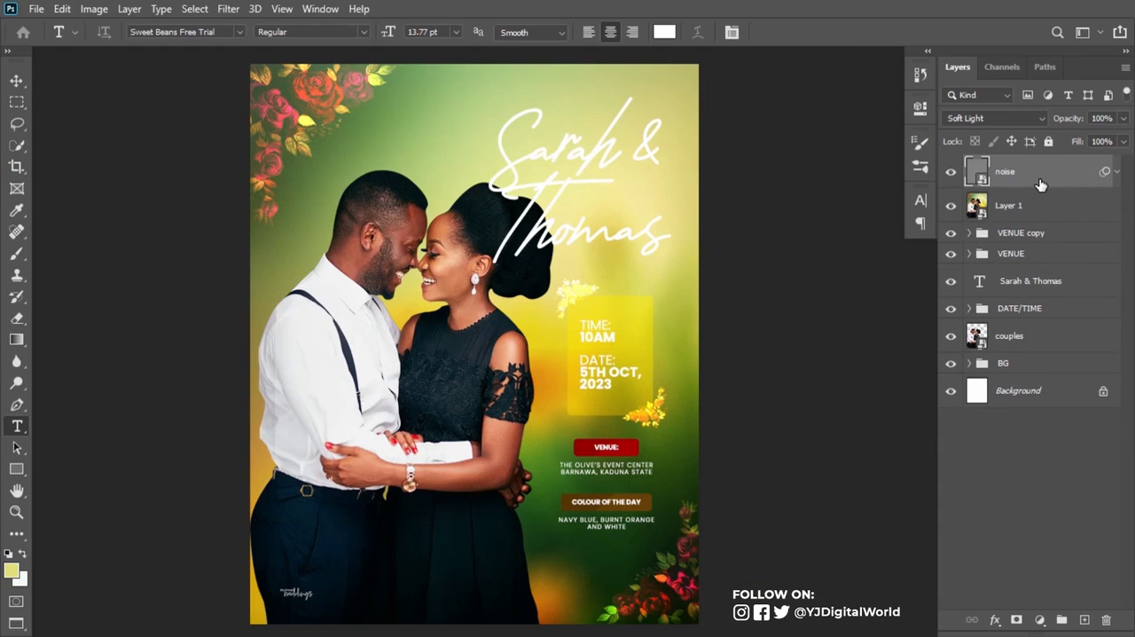
Step: Stamp all visible layers into a new top layer and convert it to a smart object
key("ctrl+alt+shift+e")
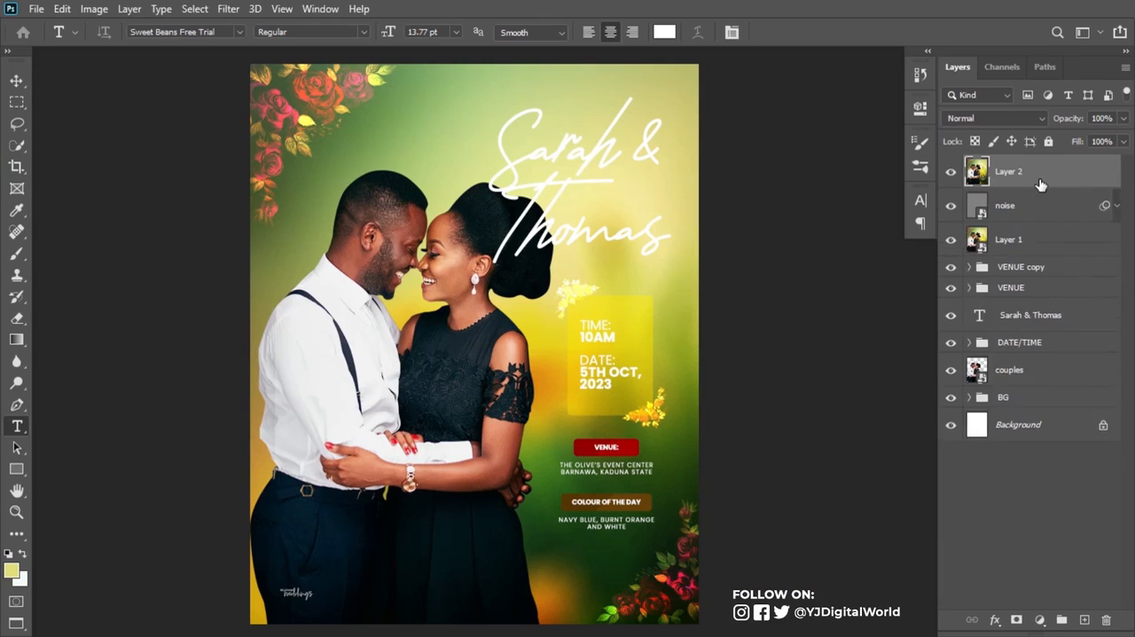
right_click(1049, 170)
left_click(945, 230)
Step: Apply Smart Sharpen to Layer 2 at 210%, radius 0.8 px, 8% noise reduction, removing Gaussian Blur, and collapse its filter list
left_click(228, 9)
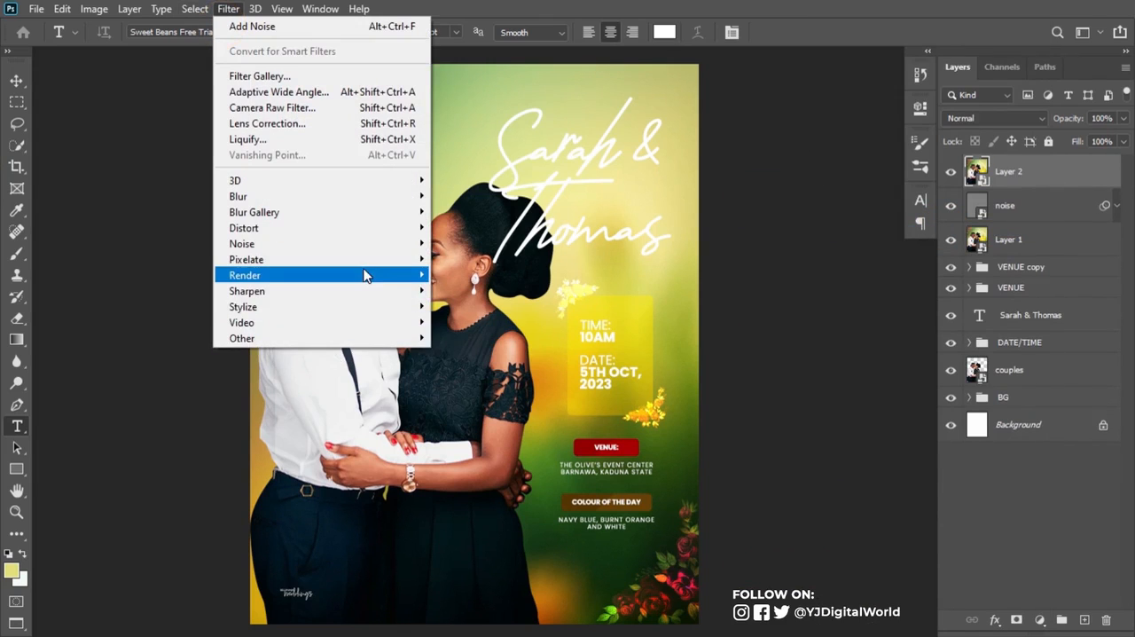
mouse_move(381, 292)
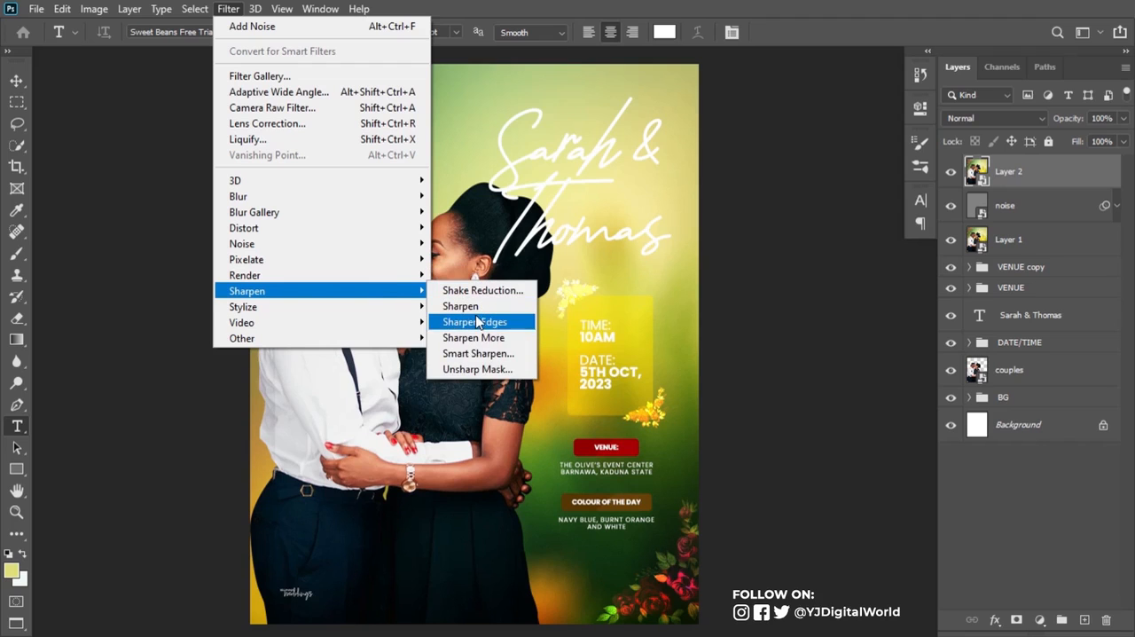
left_click(479, 353)
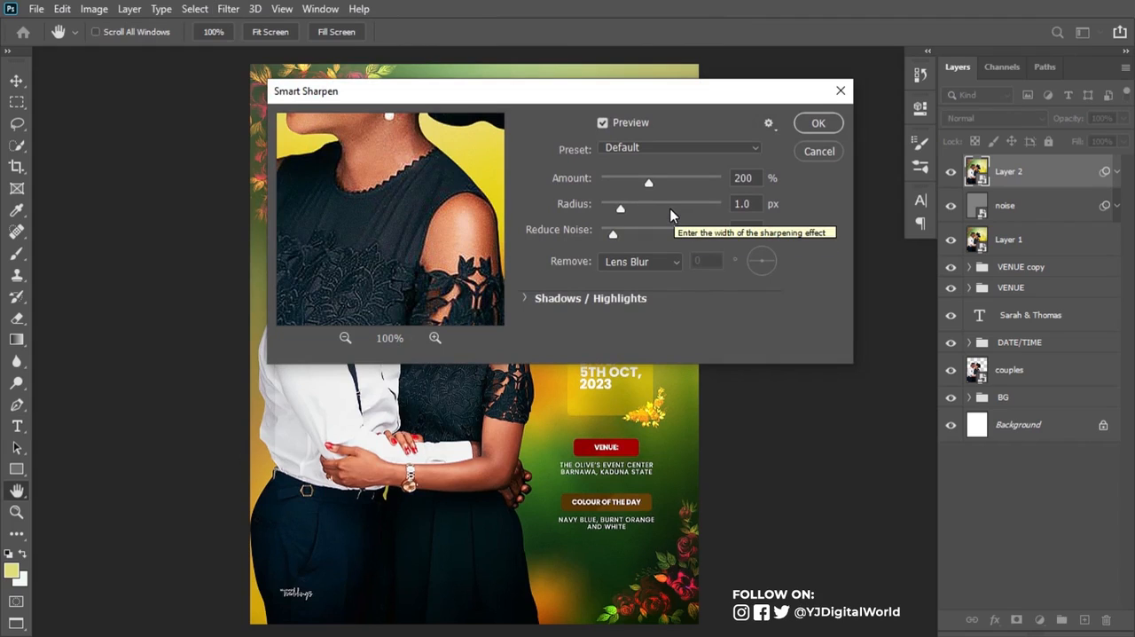
left_click_drag(648, 180, 652, 182)
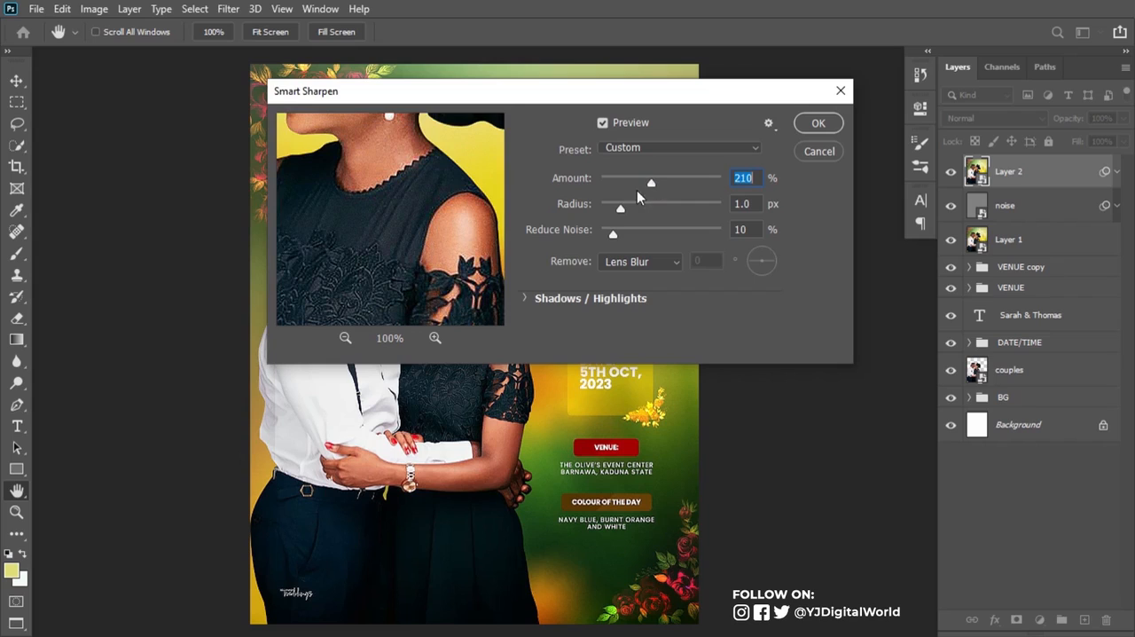
left_click_drag(618, 203, 612, 233)
left_click(652, 266)
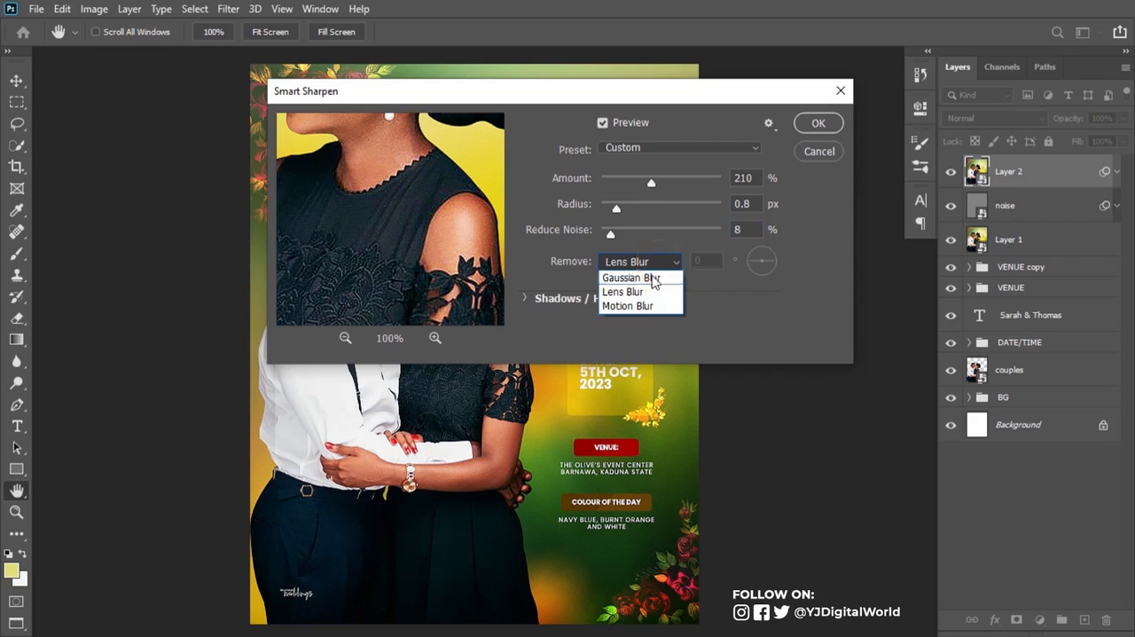
left_click(653, 282)
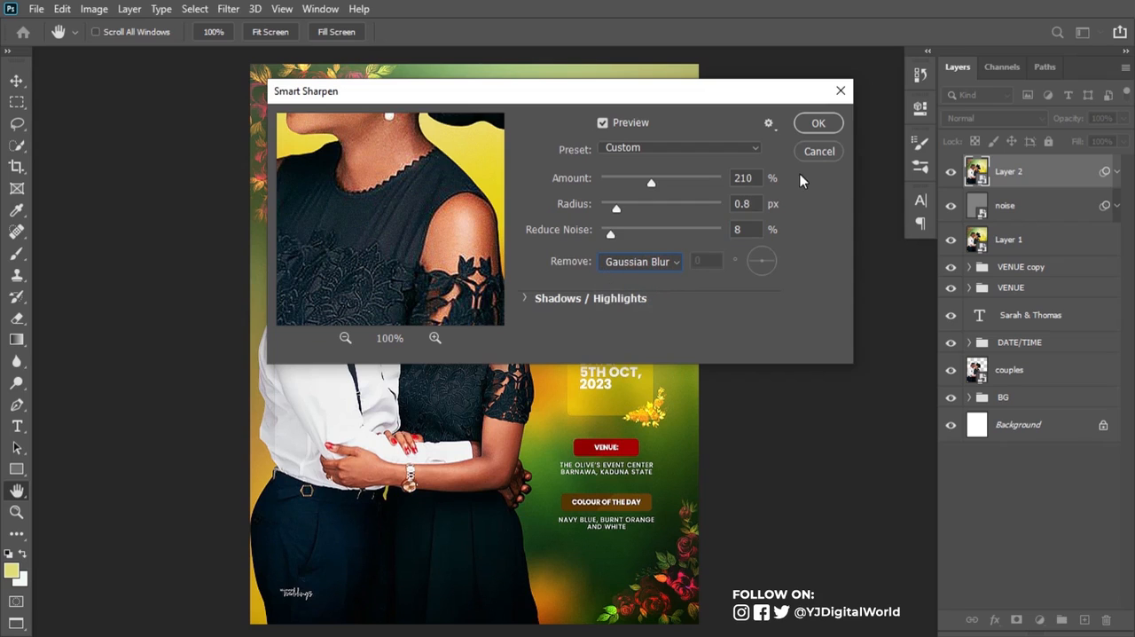
left_click(823, 128)
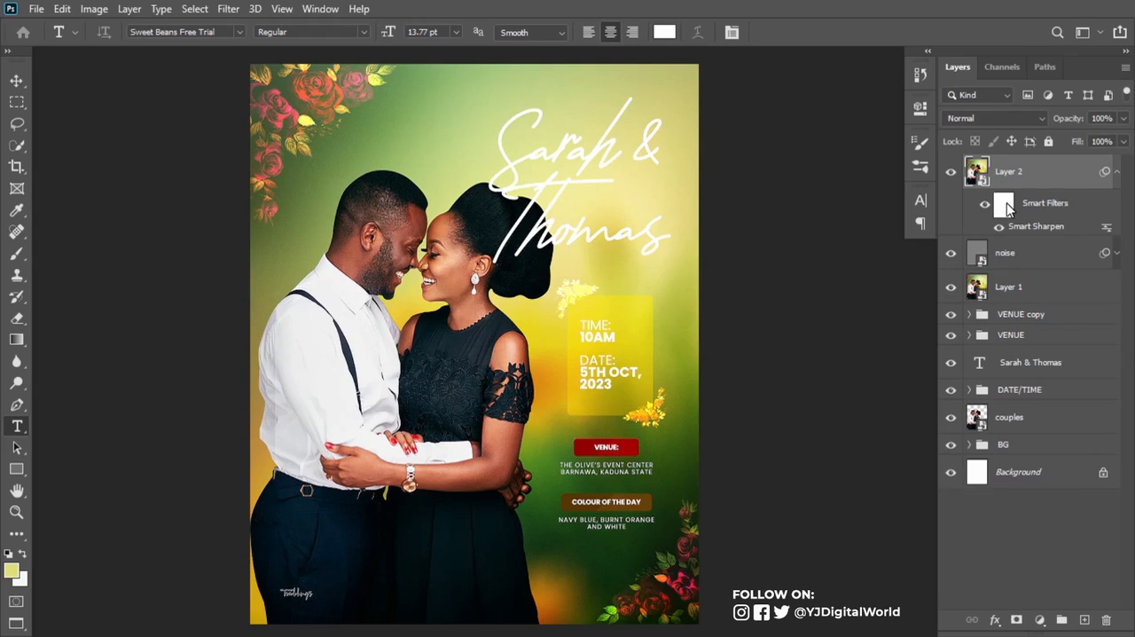
left_click(1116, 171)
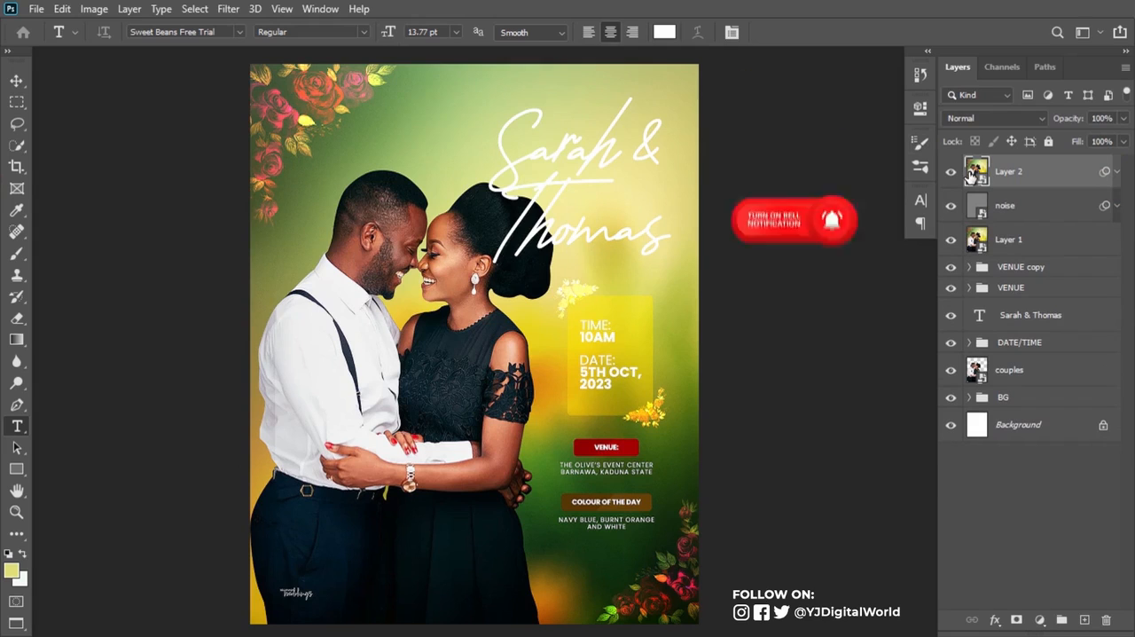
Step: Open Layer 2 in the Camera Raw Filter and set the Color Mixer hues to Reds -12, Oranges -3 and Yellows -3
left_click(227, 9)
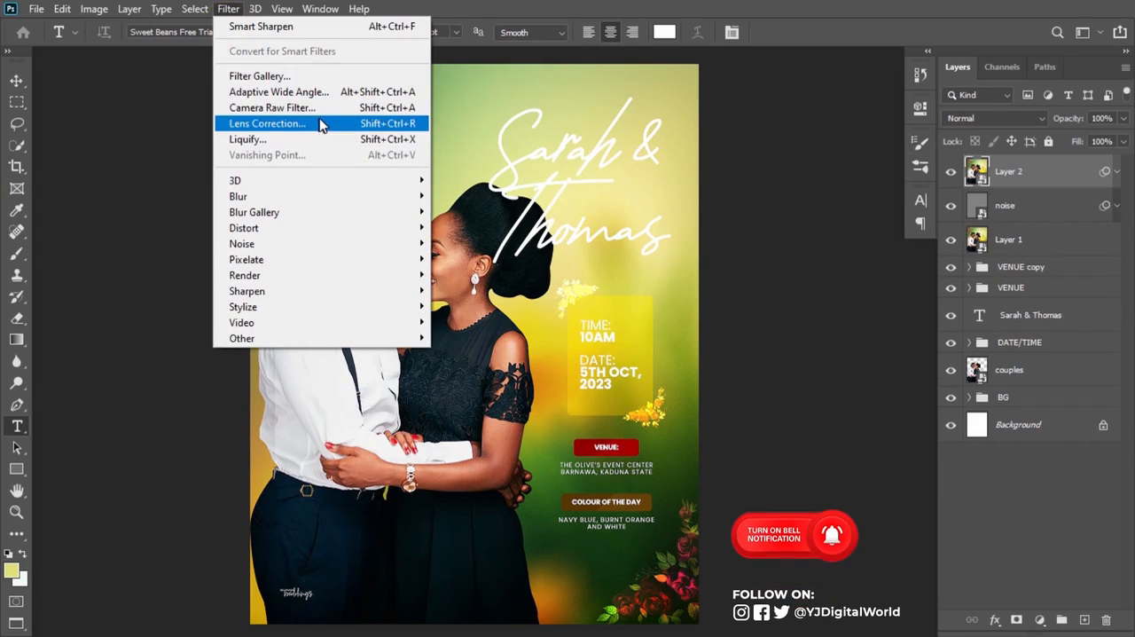
left_click(398, 108)
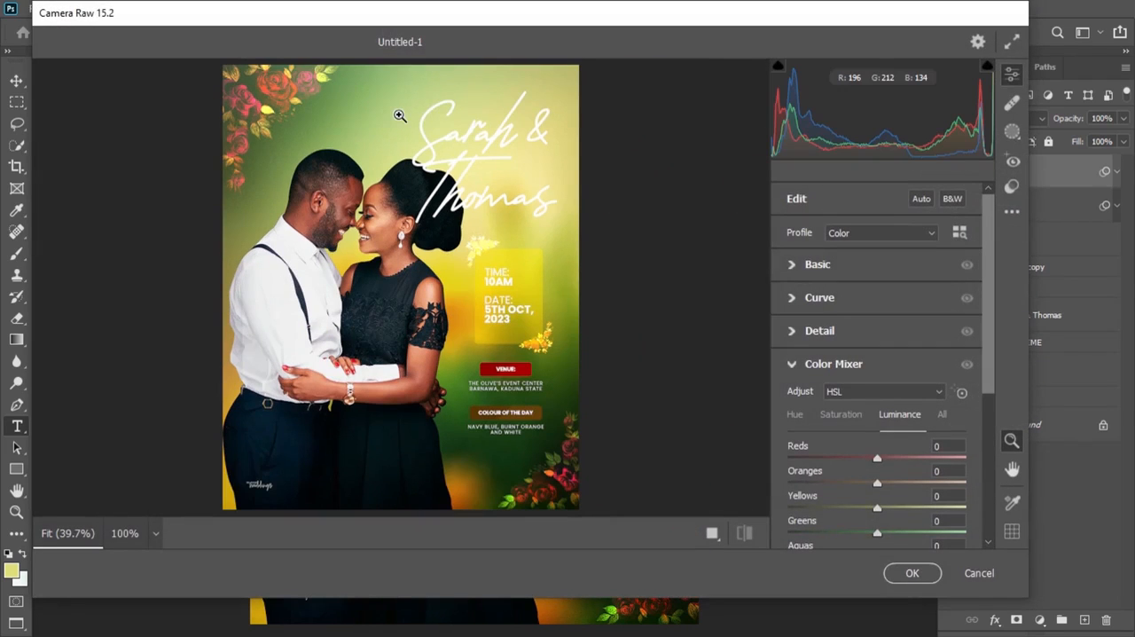
left_click(797, 415)
left_click(792, 364)
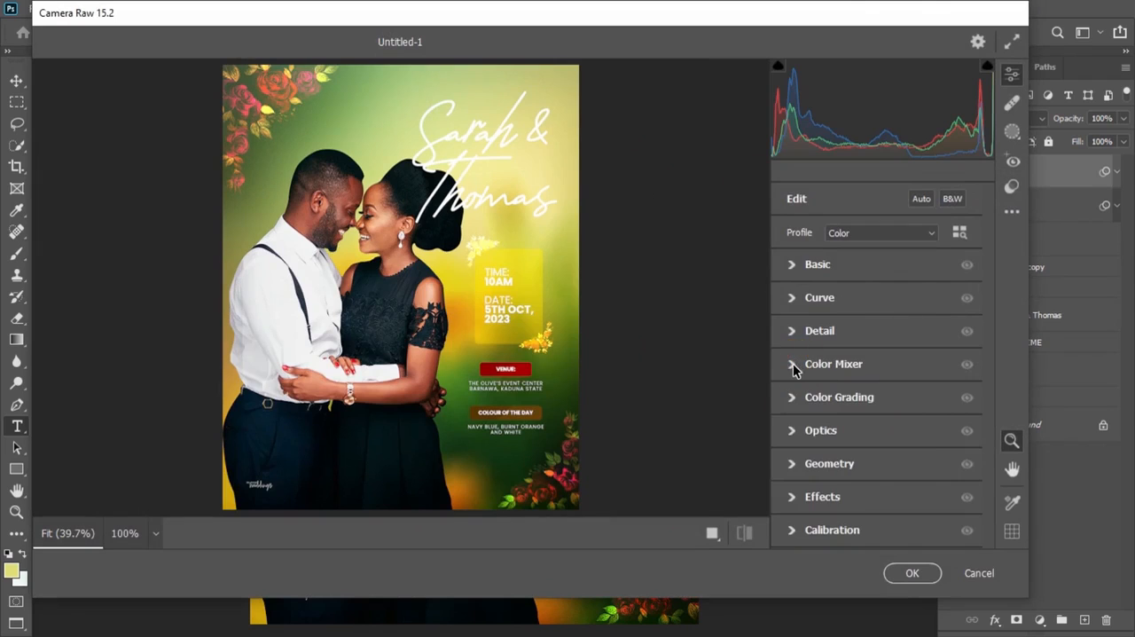
left_click(793, 365)
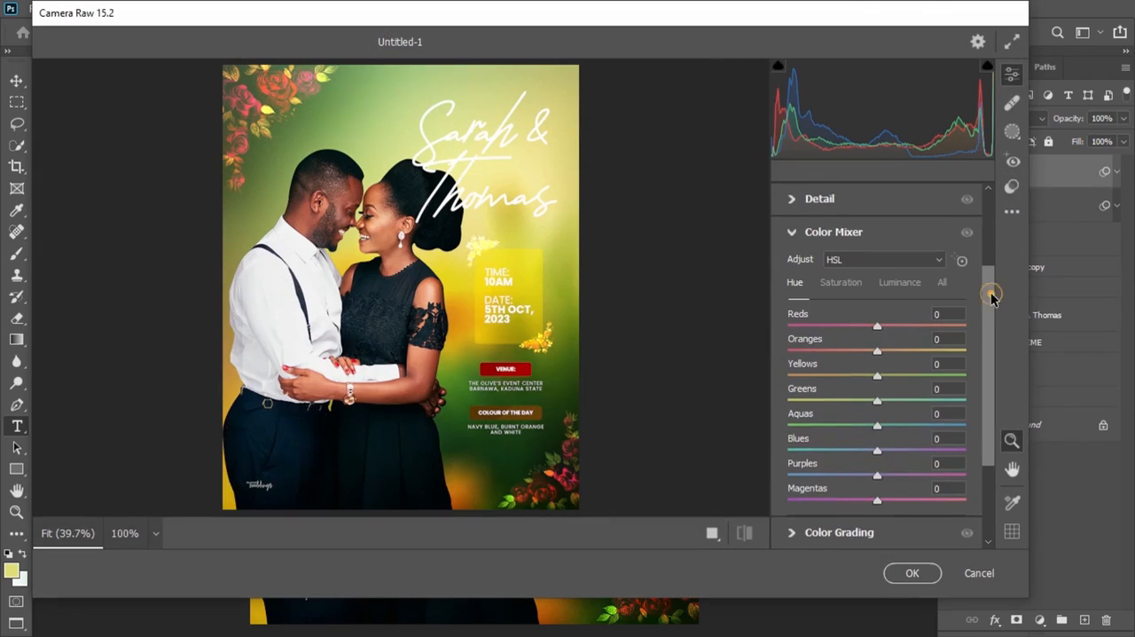
left_click_drag(988, 292, 991, 306)
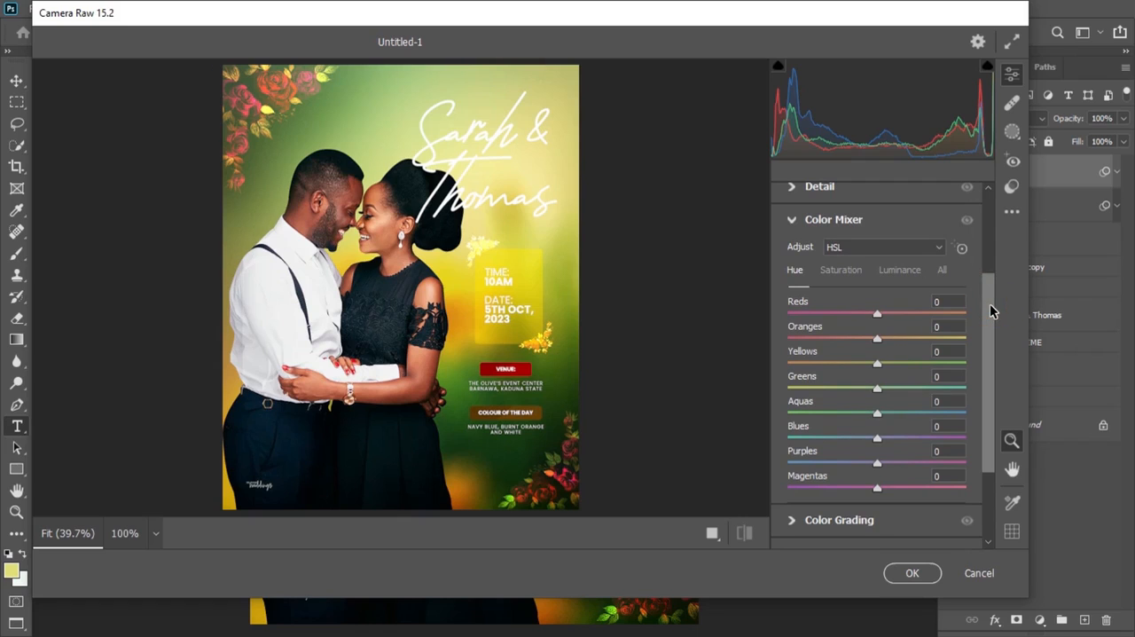
left_click_drag(873, 316, 867, 315)
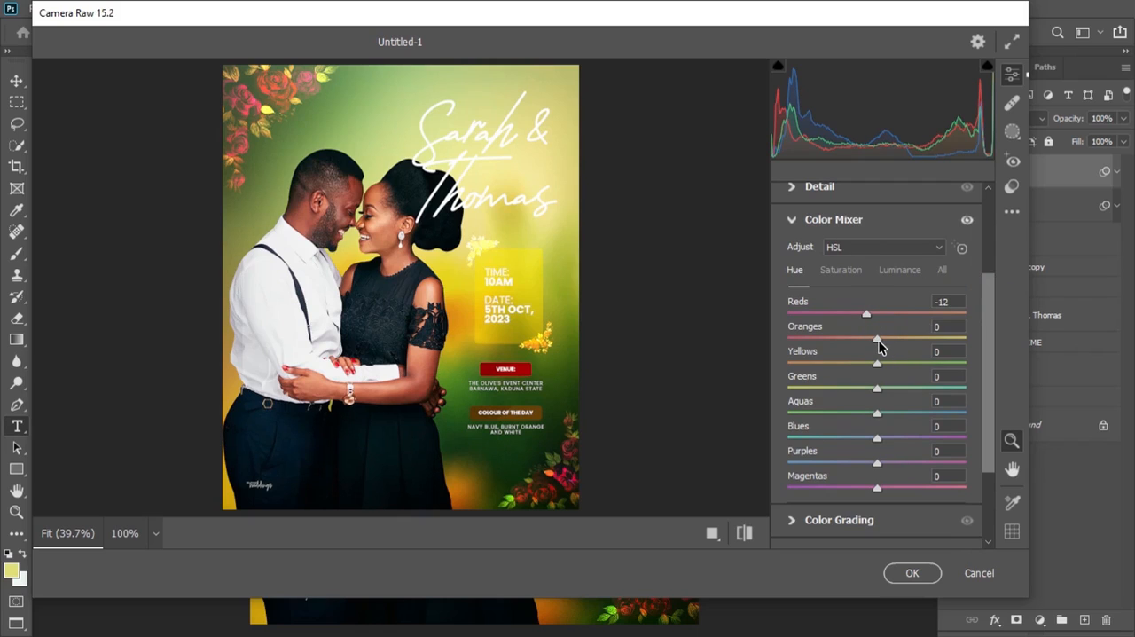
left_click_drag(879, 341, 874, 342)
left_click(876, 365)
left_click_drag(875, 364, 873, 364)
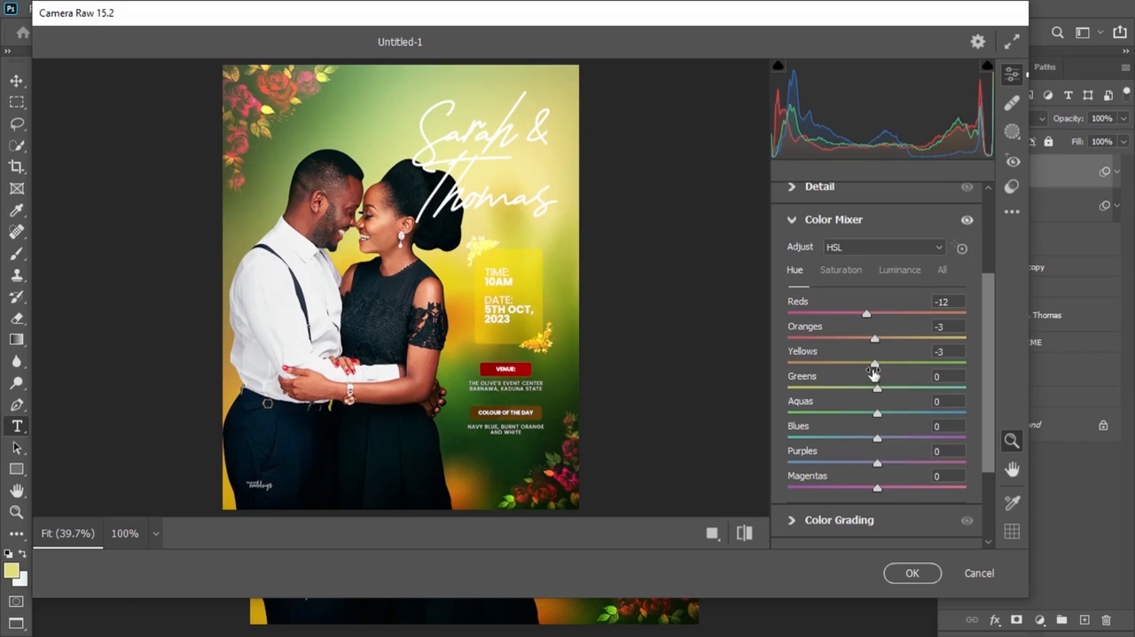
Step: Set the Greens hue to -64, raise the Aquas hue moderately and lower the Blues hue slightly
left_click_drag(878, 390, 823, 396)
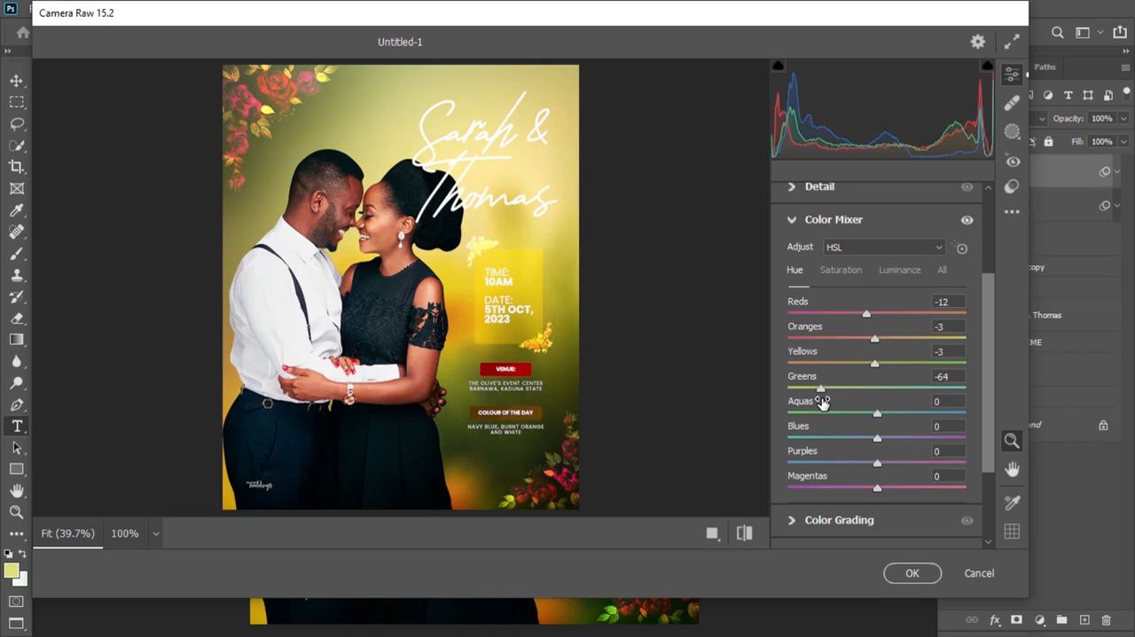
left_click_drag(878, 418, 902, 422)
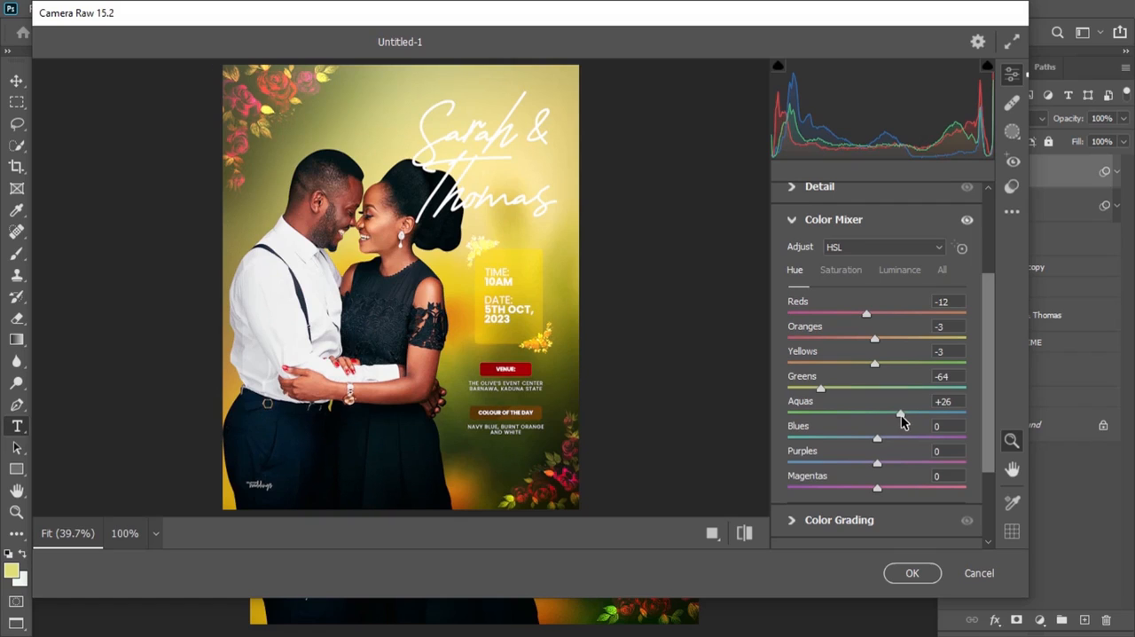
left_click(875, 438)
left_click_drag(875, 439, 871, 440)
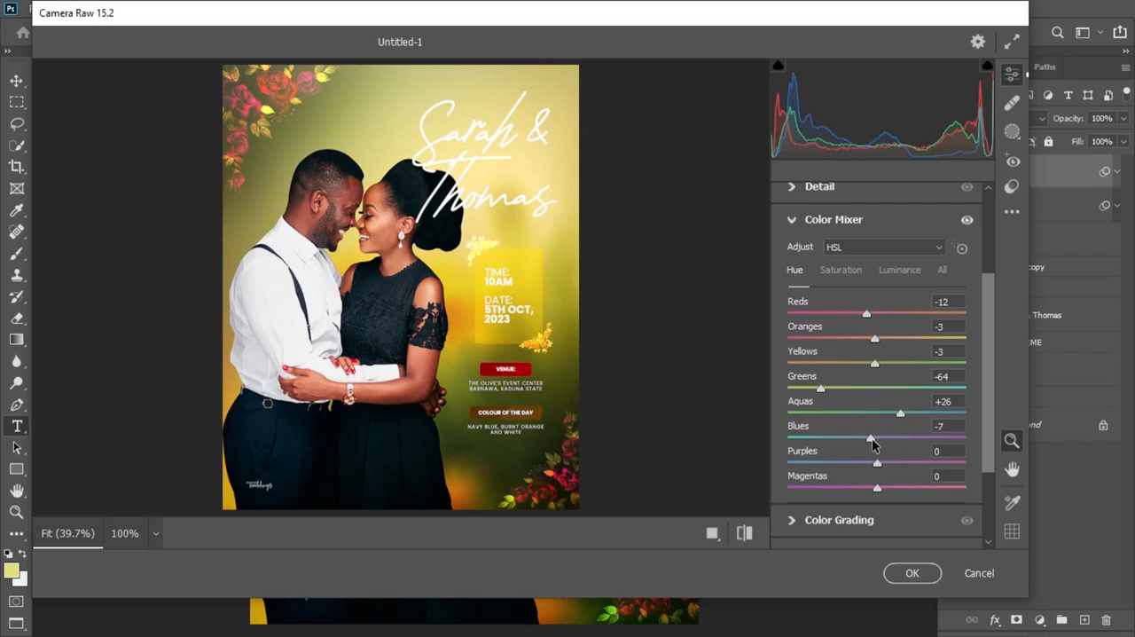
Step: Set the Color Mixer saturation to Oranges +21, Yellows +2, Greens -10 and Aquas -45
left_click(842, 270)
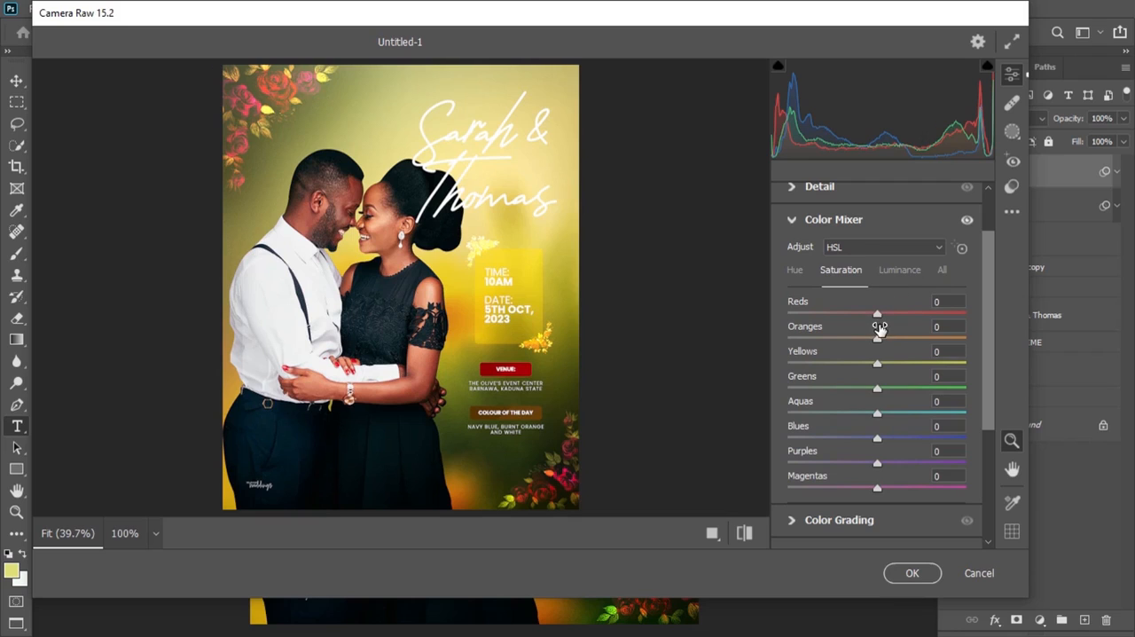
left_click(878, 343)
left_click_drag(878, 342, 879, 367)
left_click_drag(876, 395, 869, 396)
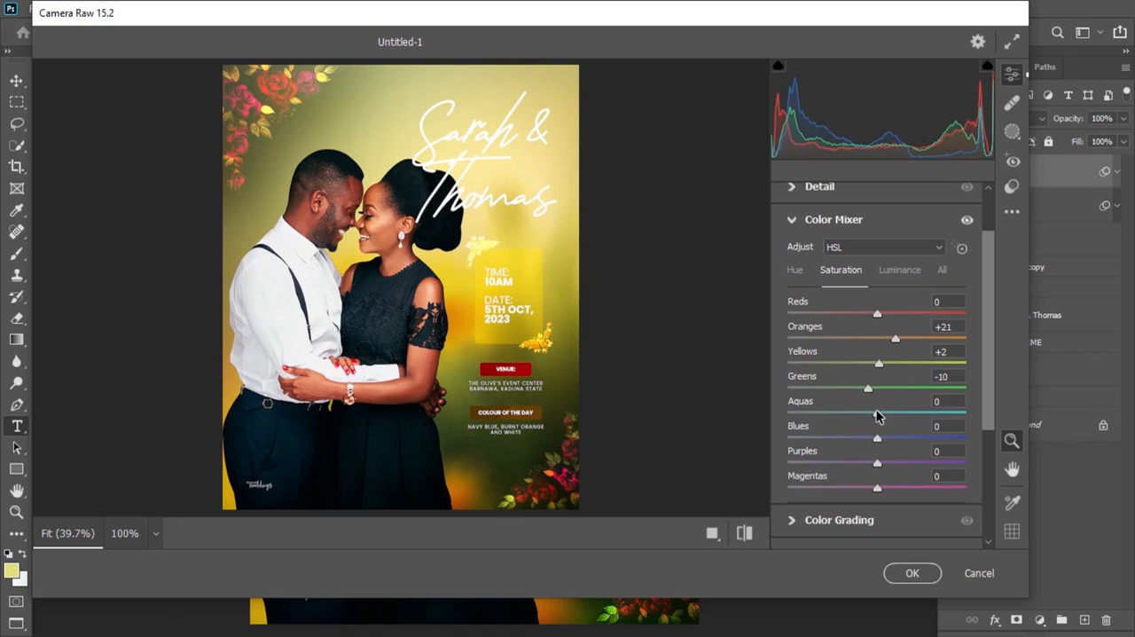
left_click_drag(877, 417, 874, 417)
left_click_drag(849, 418, 846, 418)
left_click_drag(844, 418, 838, 420)
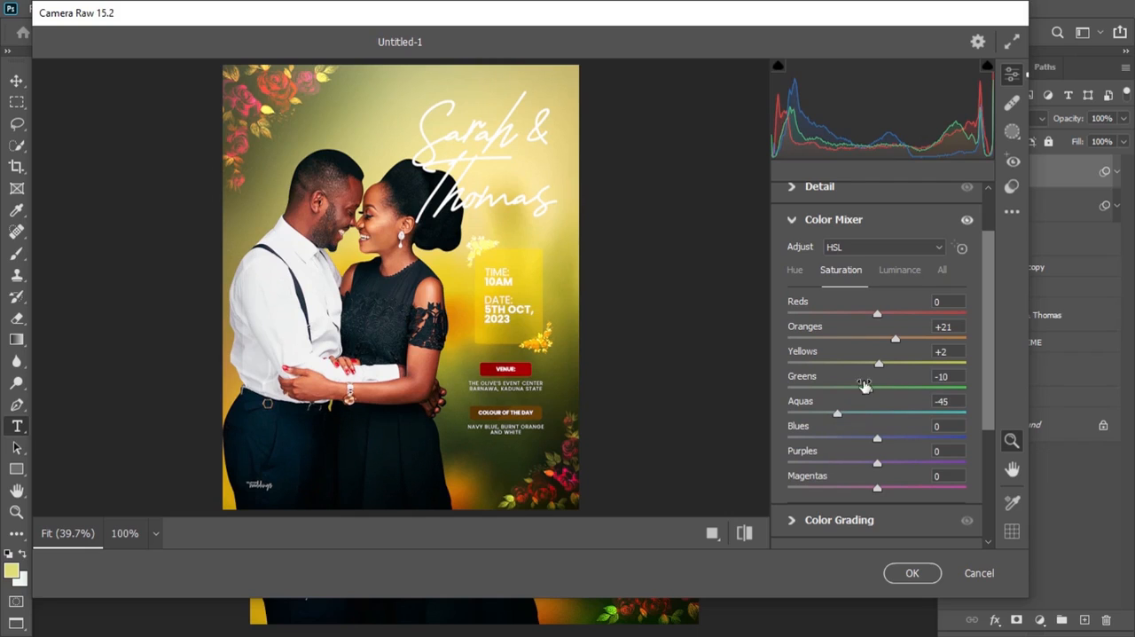
Step: Set the Oranges luminance to +23 and apply the Camera Raw adjustments to Layer 2
left_click(899, 272)
left_click(899, 273)
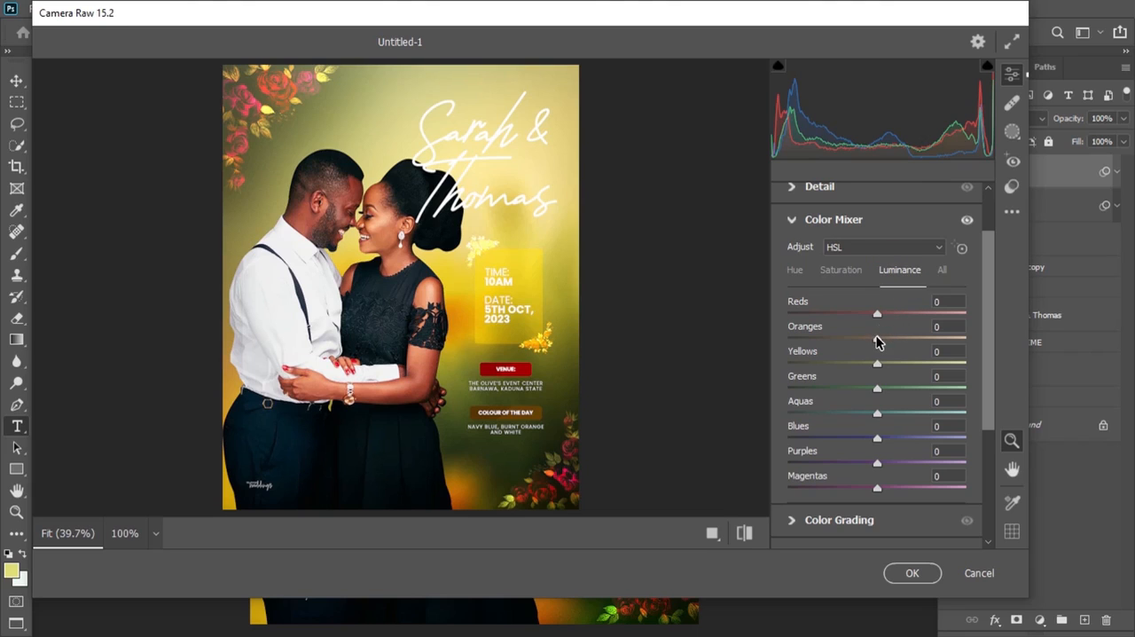
left_click_drag(877, 337, 897, 339)
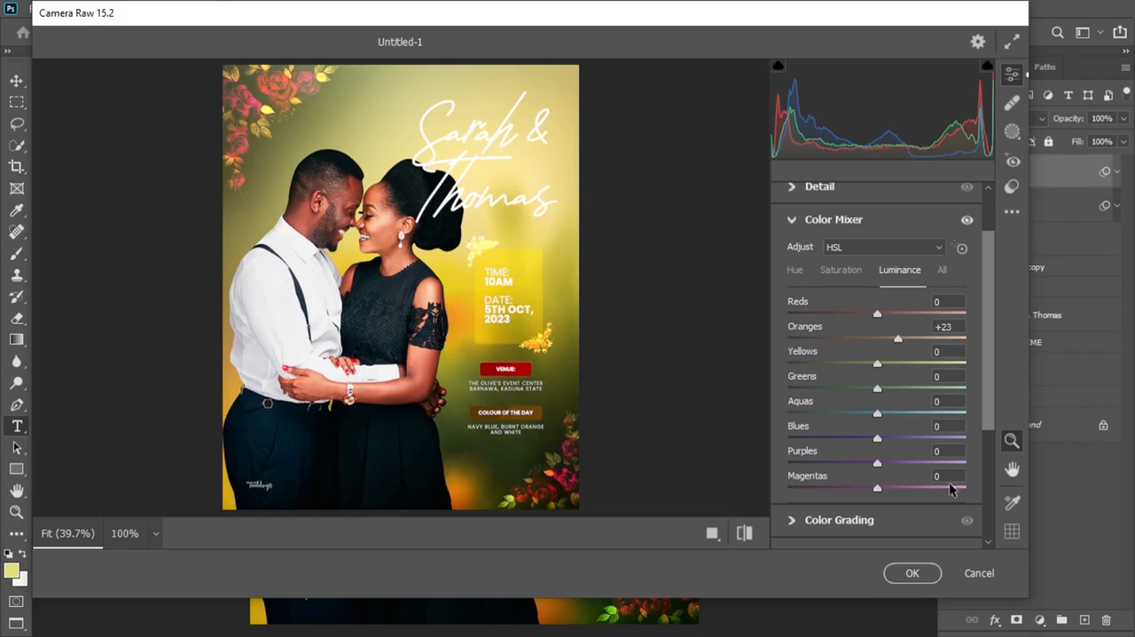
left_click(913, 573)
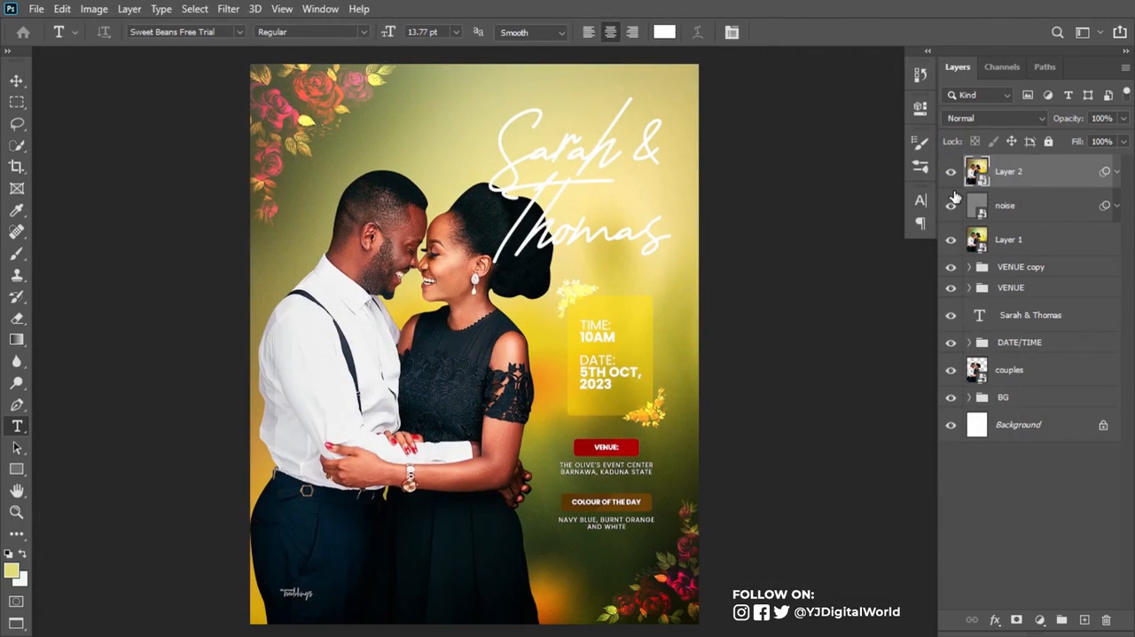
Step: Toggle the visibility of Layer 2 repeatedly to compare the poster before and after the sharpening and color grading
left_click(950, 176)
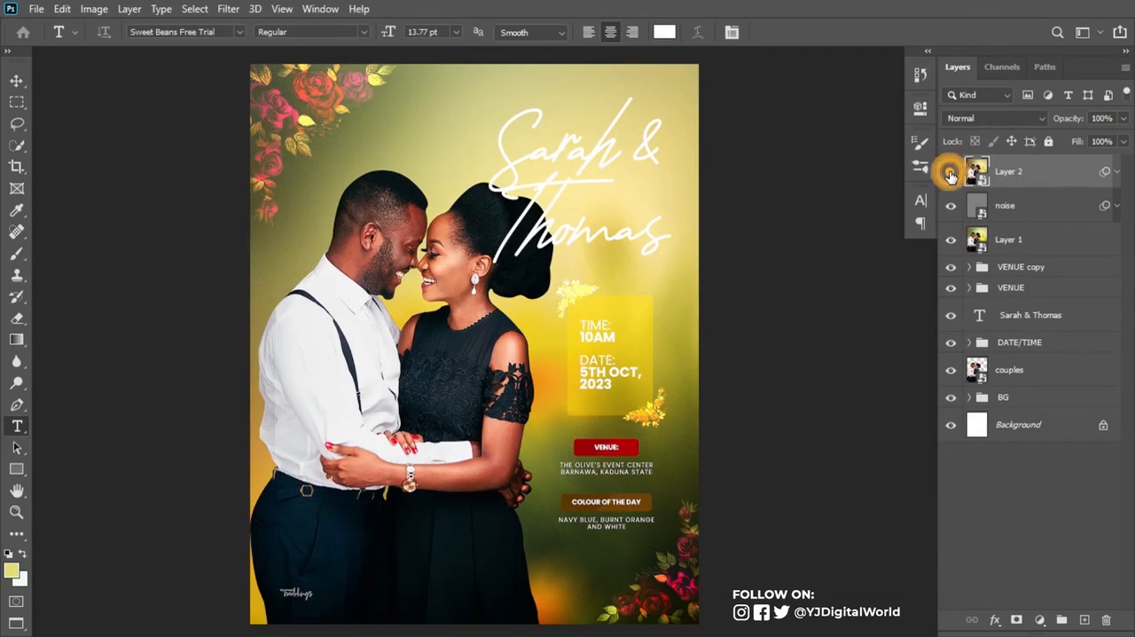
left_click(950, 176)
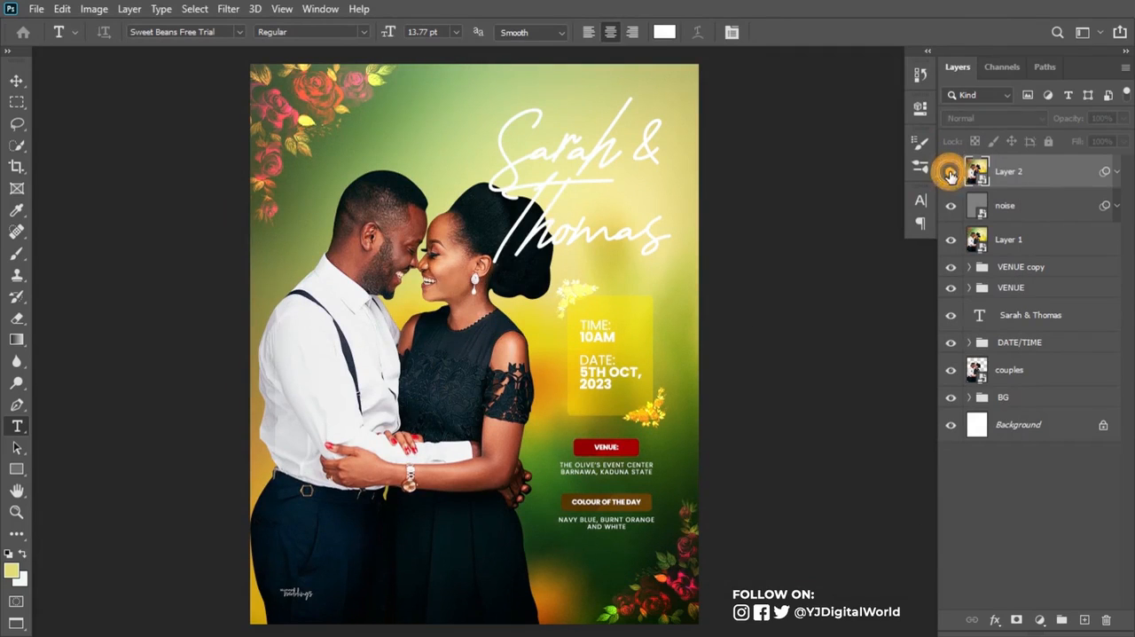
left_click(951, 175)
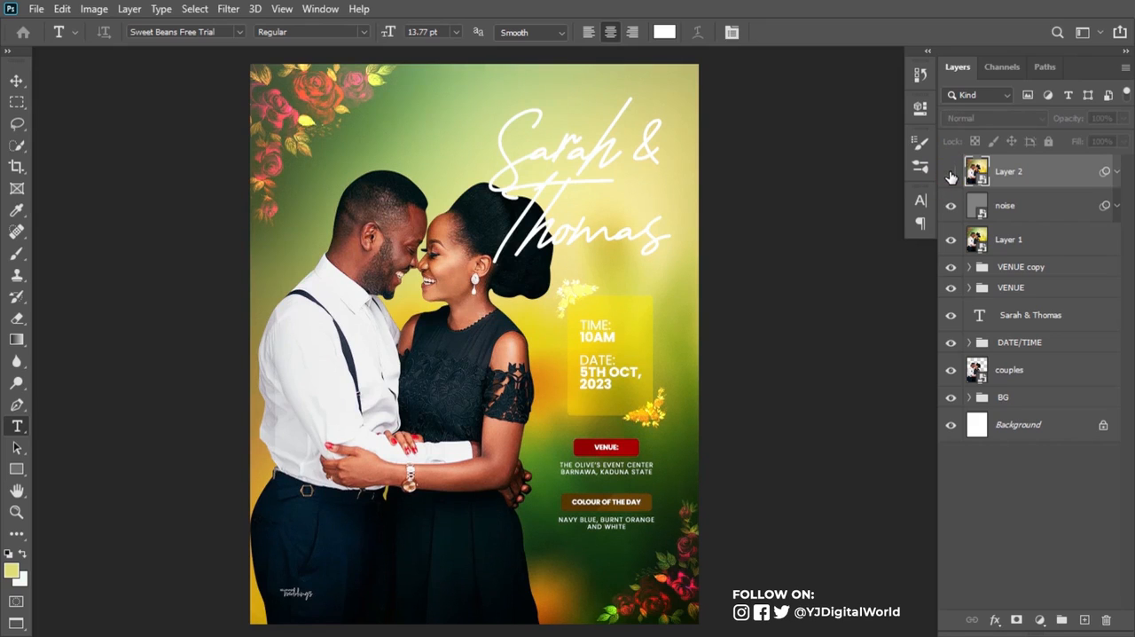
left_click(951, 176)
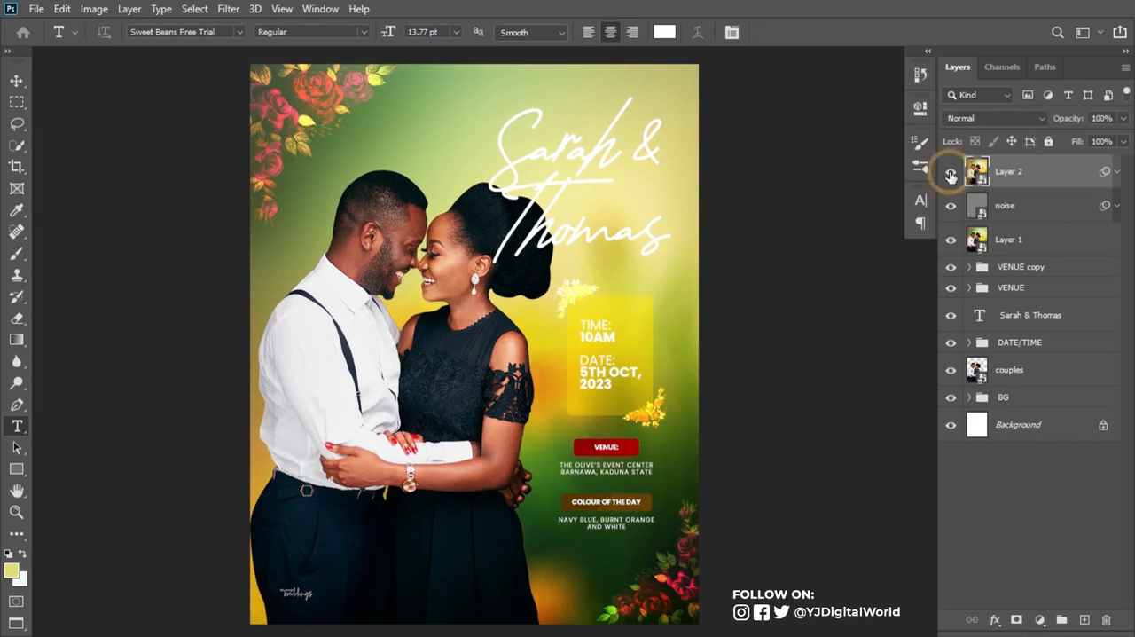
left_click(950, 175)
left_click(951, 176)
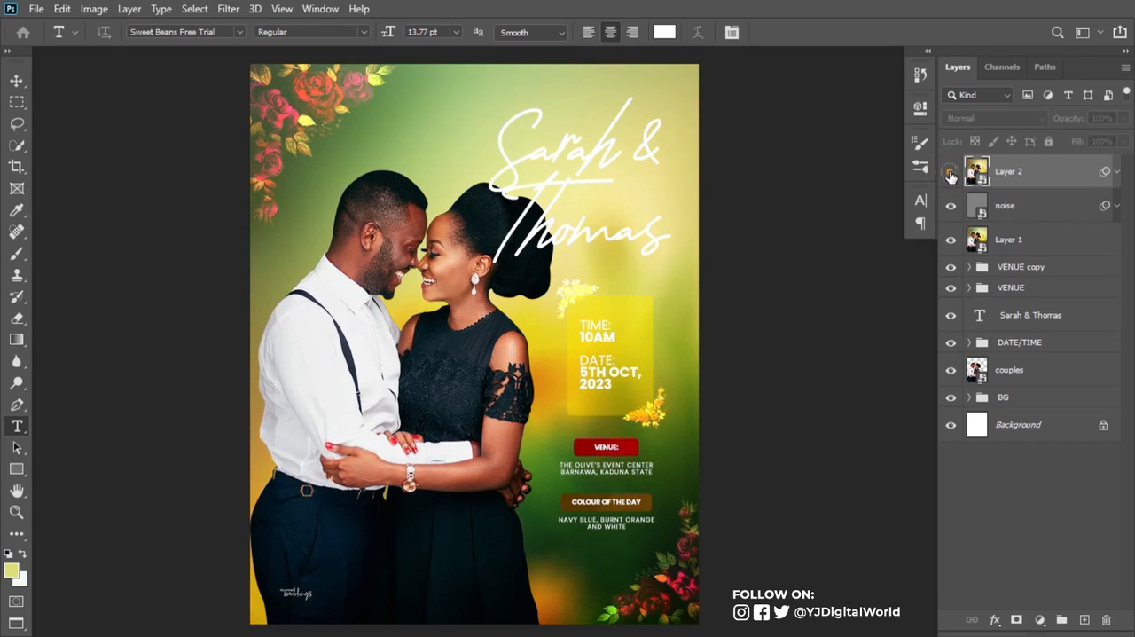